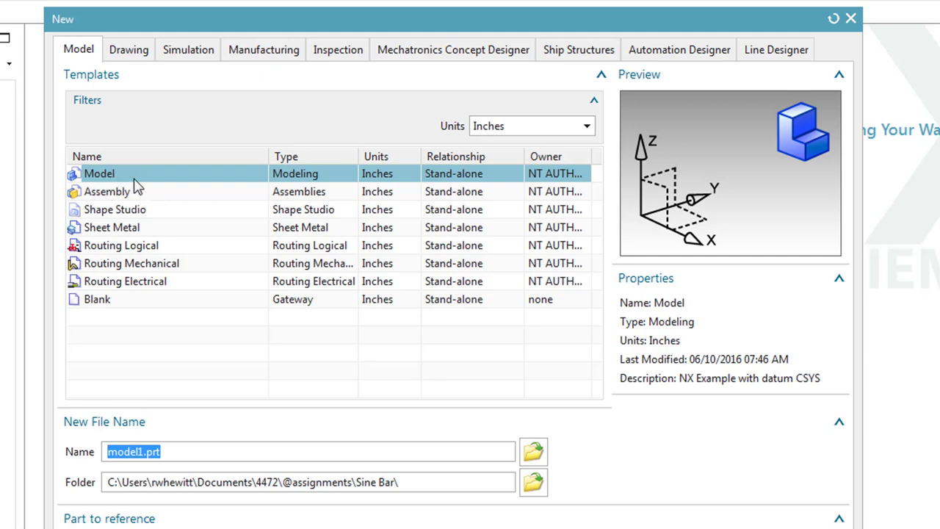
Choose the Inches model template units and the Sine Bar folder as the new part's location.
{"action": "left_click", "coordinate": [488, 129]}
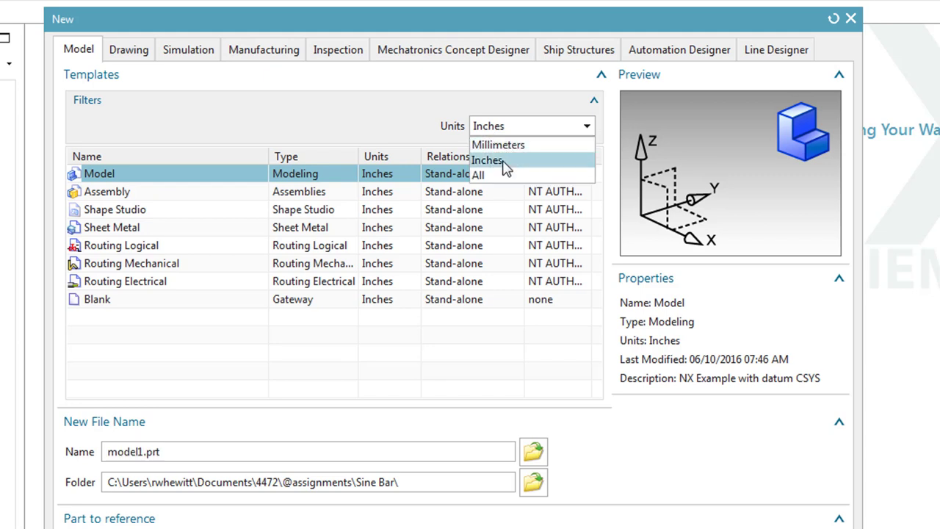
{"action": "left_click", "coordinate": [510, 160]}
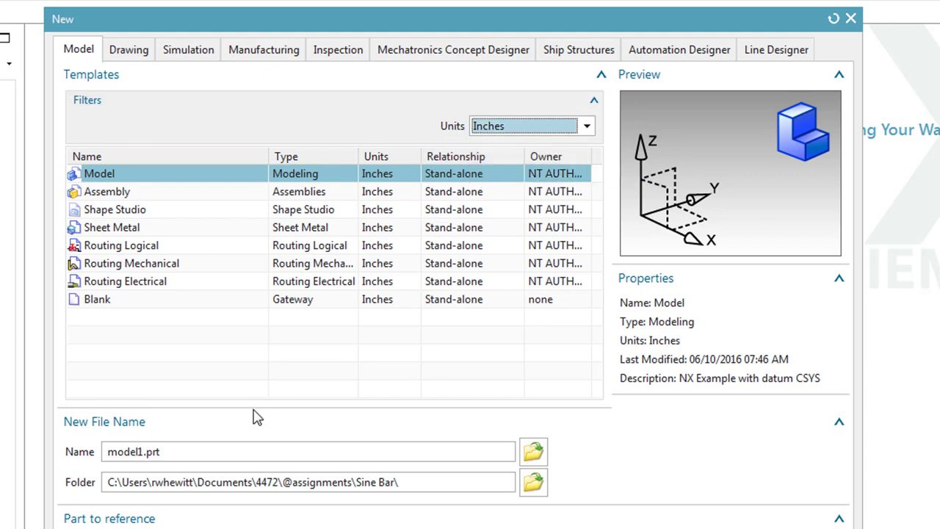
{"action": "double_click", "coordinate": [198, 452]}
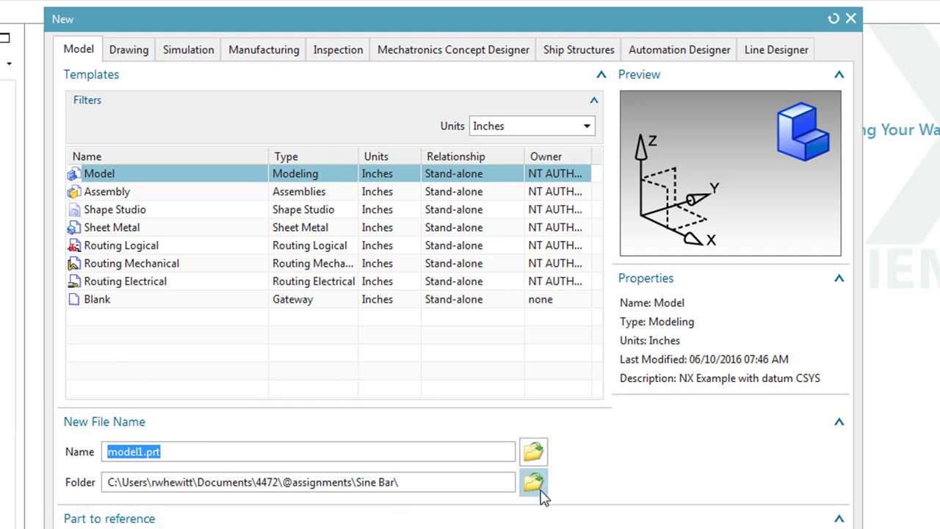
{"action": "left_click", "coordinate": [436, 482]}
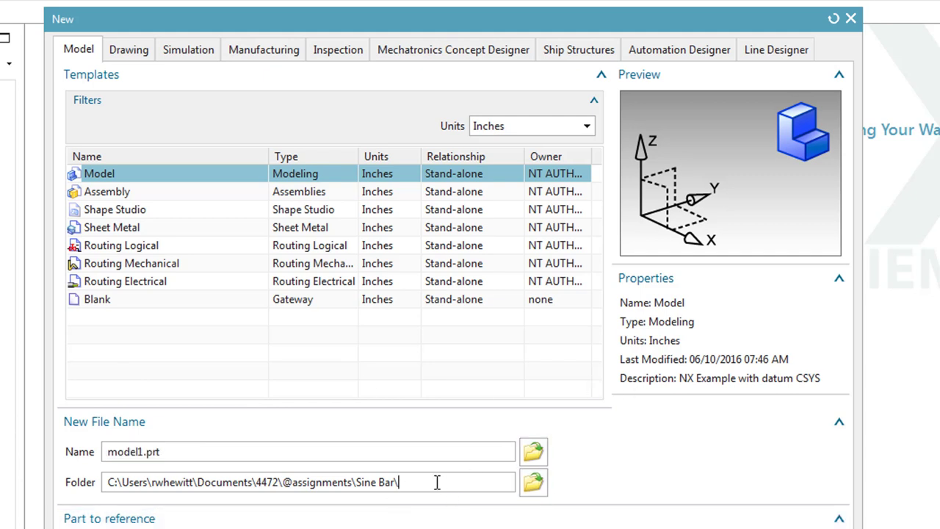
{"action": "left_click", "coordinate": [533, 482]}
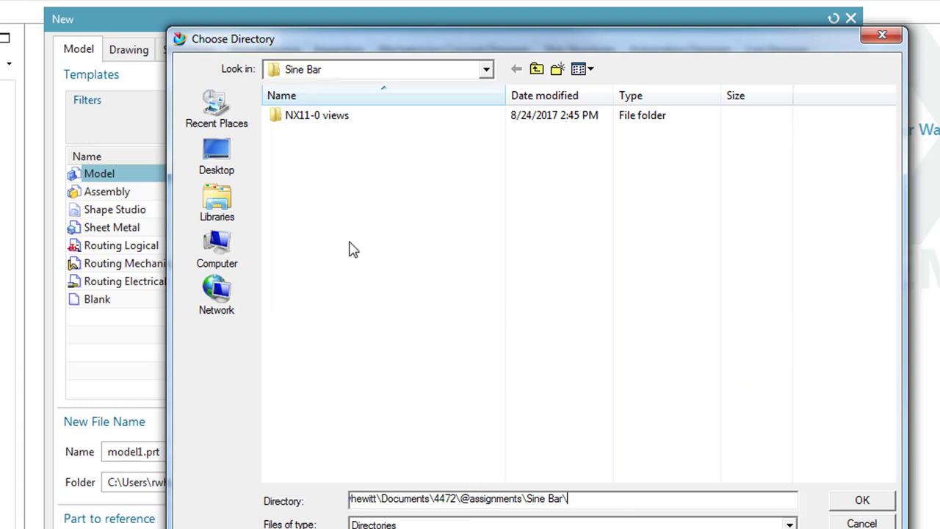
{"action": "left_click", "coordinate": [861, 500]}
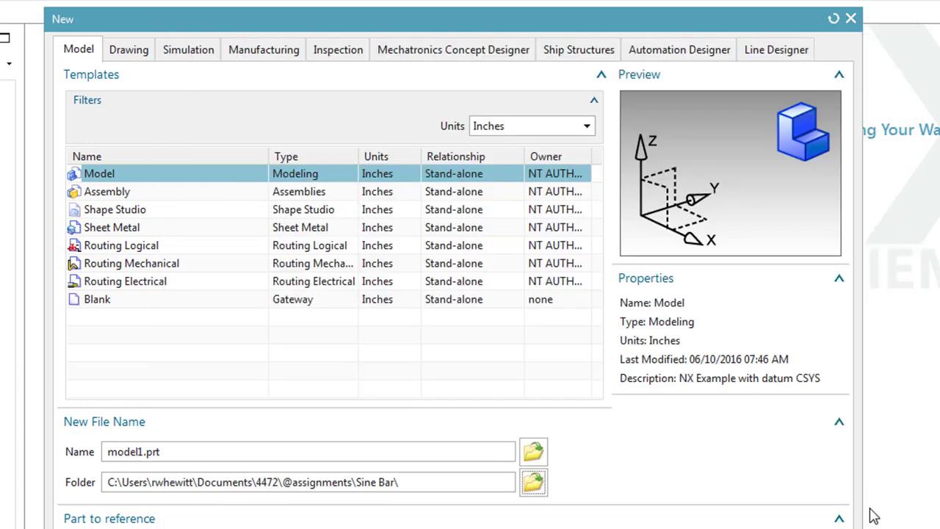
Name the new part EndPlate1 and create it from the Model template.
{"action": "double_click", "coordinate": [306, 451]}
{"action": "type", "text": "En"}
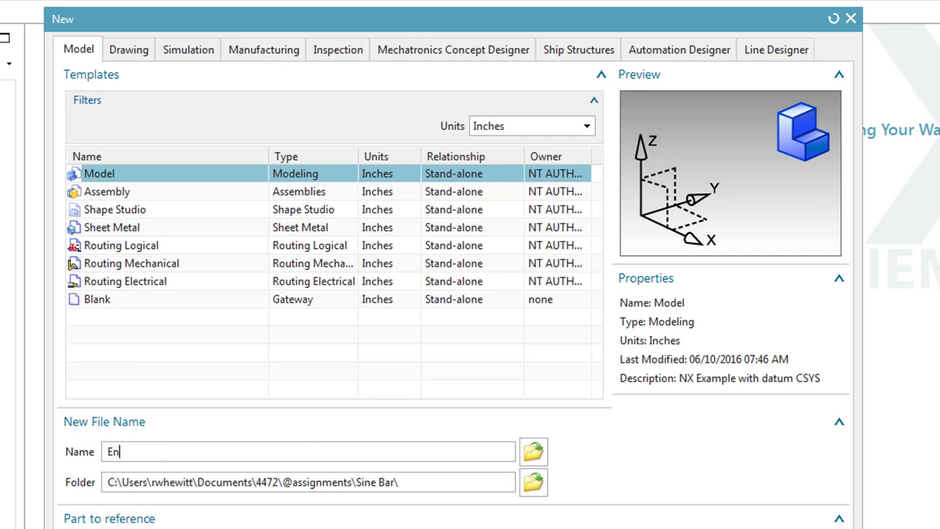
{"action": "type", "text": "dPlate1"}
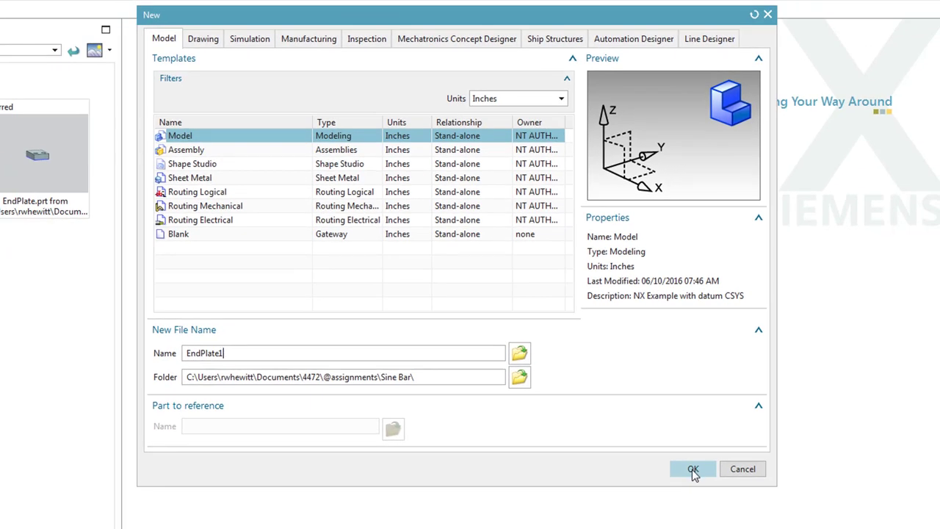
{"action": "left_click", "coordinate": [693, 469]}
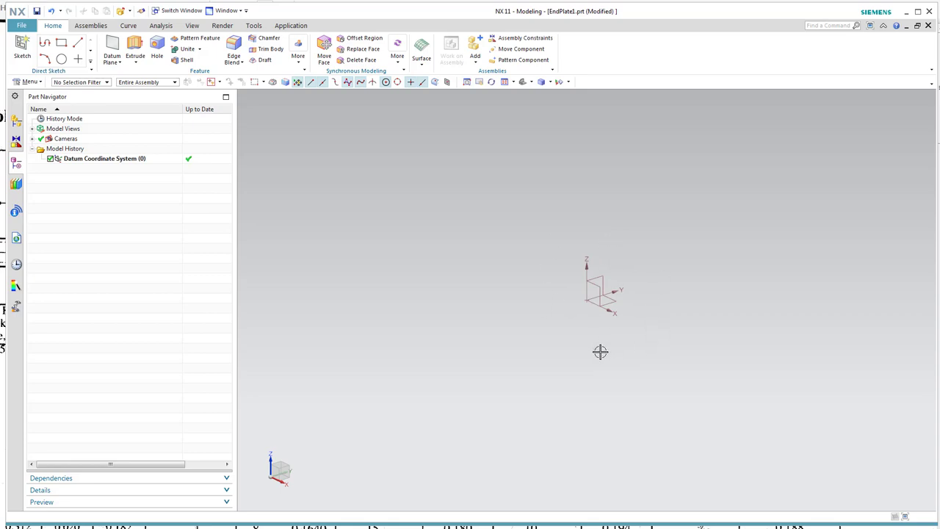
Delete the datum coordinate system from the model history and undo the deletion.
{"action": "left_click", "coordinate": [96, 159]}
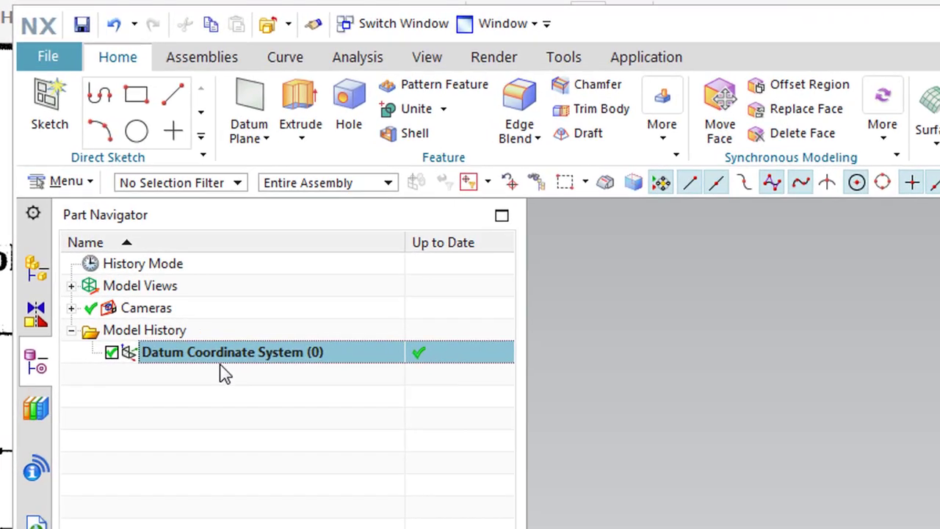
{"action": "right_click", "coordinate": [203, 336]}
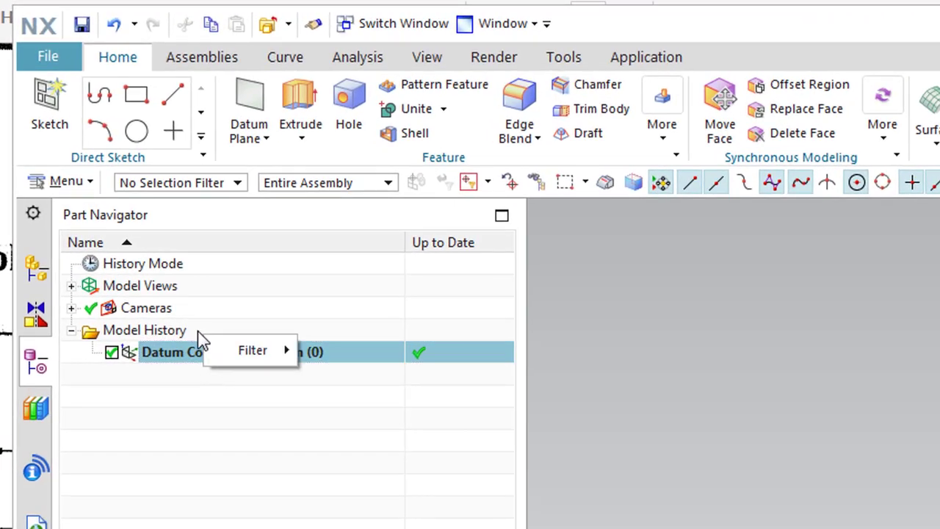
{"action": "right_click", "coordinate": [179, 359]}
{"action": "left_click", "coordinate": [370, 329]}
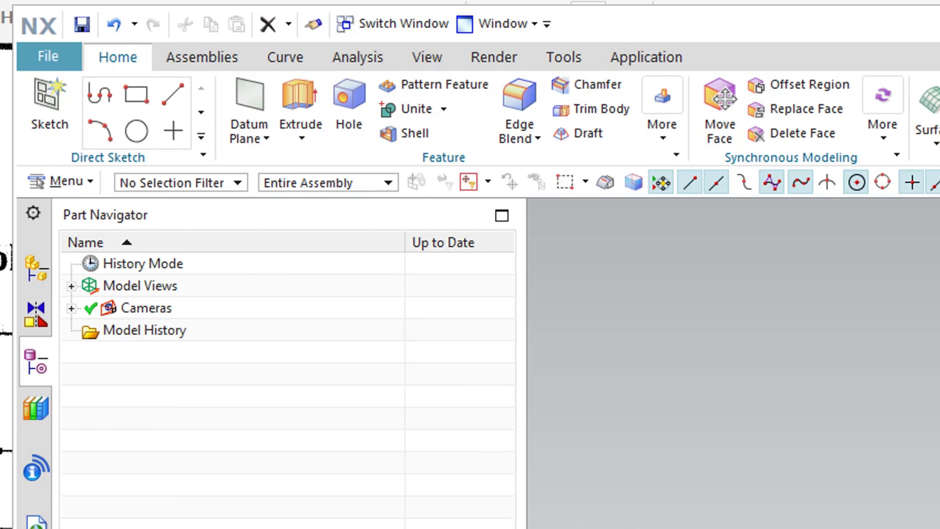
{"action": "key", "text": "ctrl+z"}
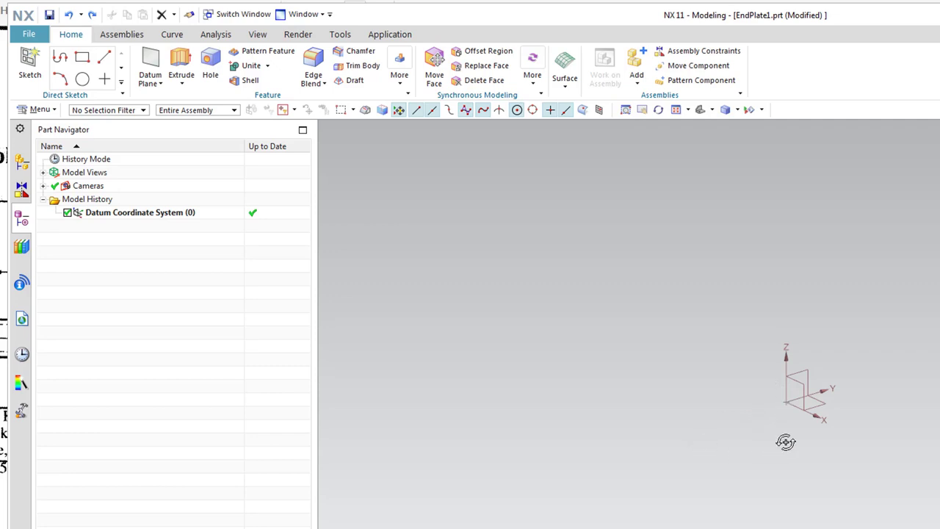
Start a Block design feature using the Origin and Edge Lengths type.
{"action": "middle_click_drag", "start_coordinate": [785, 442], "coordinate": [837, 424]}
{"action": "scroll", "coordinate": [892, 404], "scroll_direction": "up", "scroll_amount": 2}
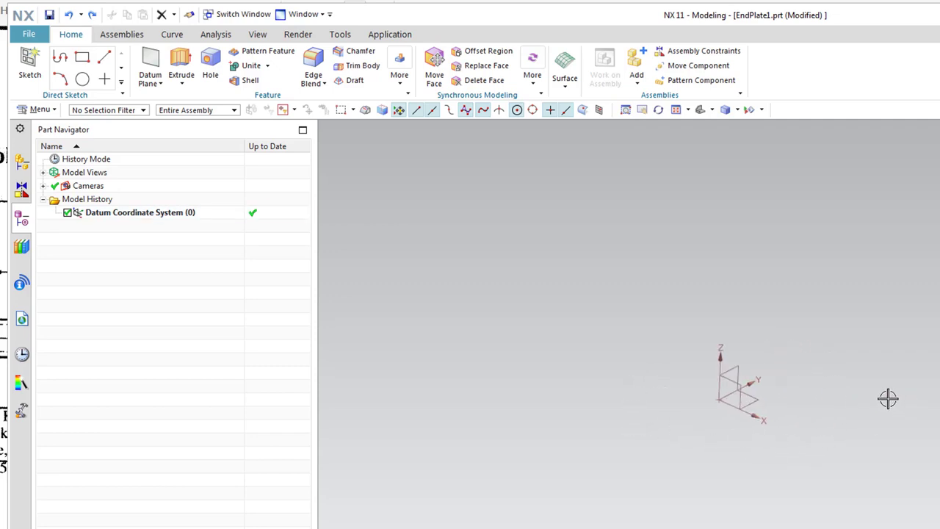
{"action": "scroll", "coordinate": [856, 459], "scroll_direction": "down", "scroll_amount": 1}
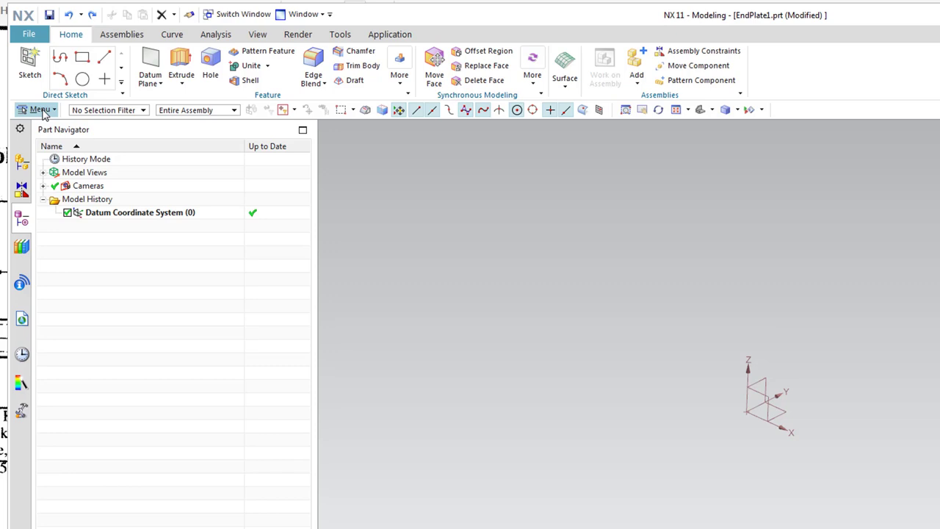
{"action": "left_click", "coordinate": [42, 111]}
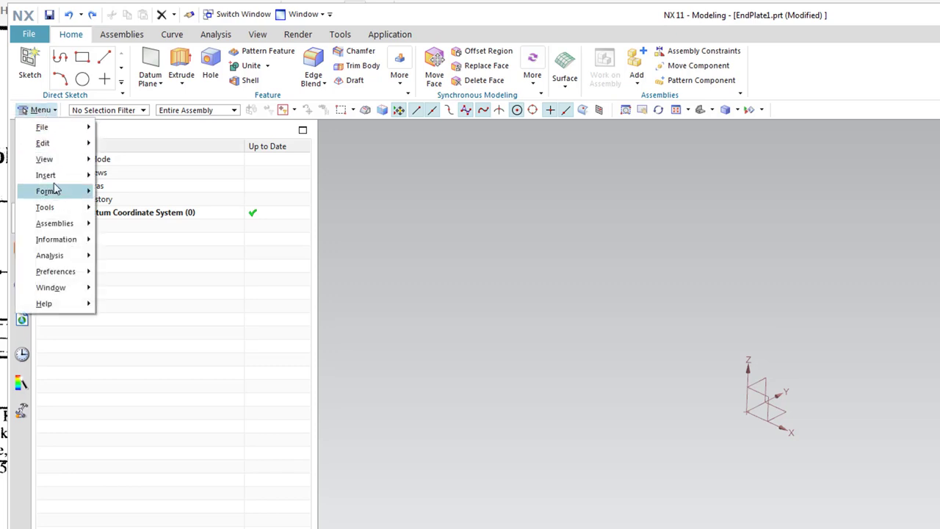
{"action": "mouse_move", "coordinate": [53, 181]}
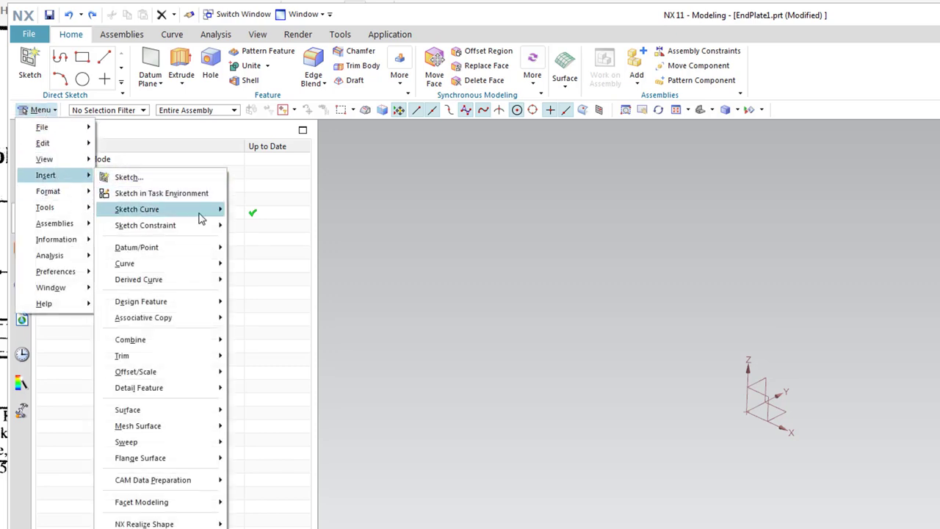
{"action": "mouse_move", "coordinate": [211, 301]}
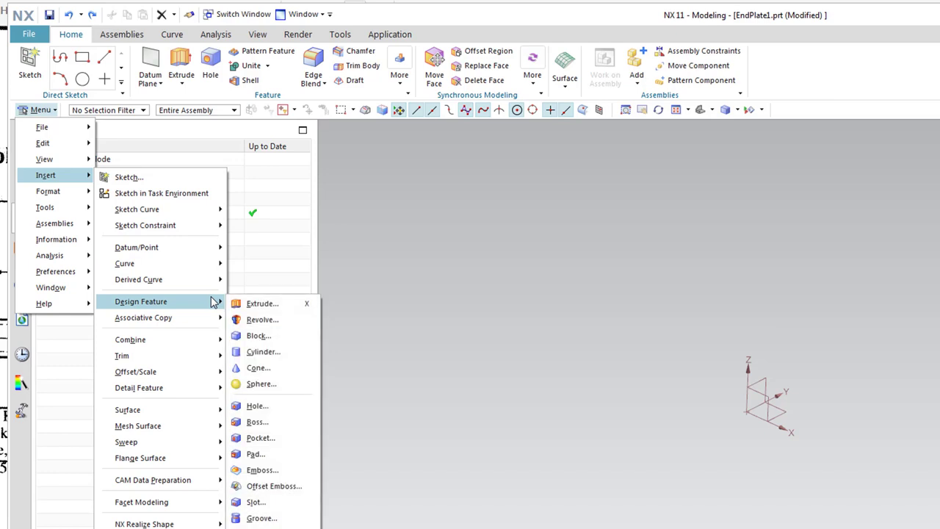
{"action": "mouse_move", "coordinate": [149, 292]}
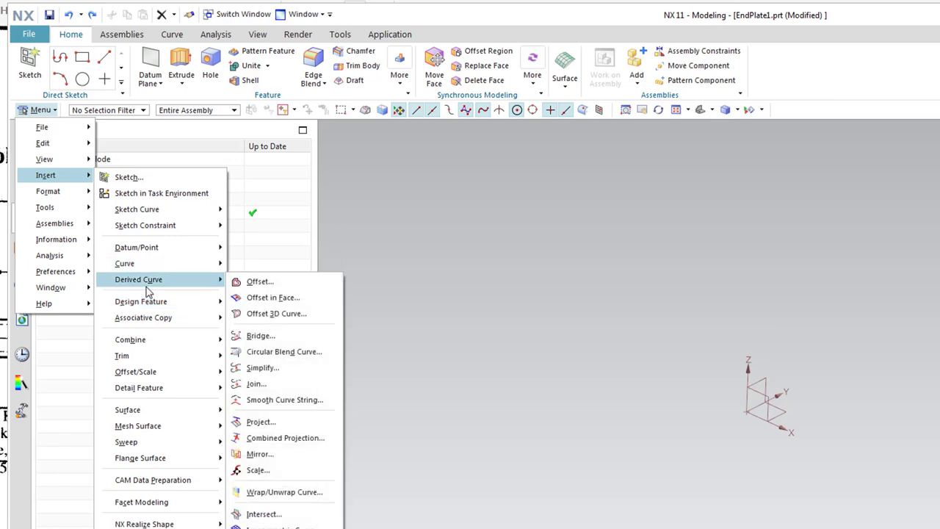
{"action": "mouse_move", "coordinate": [150, 252]}
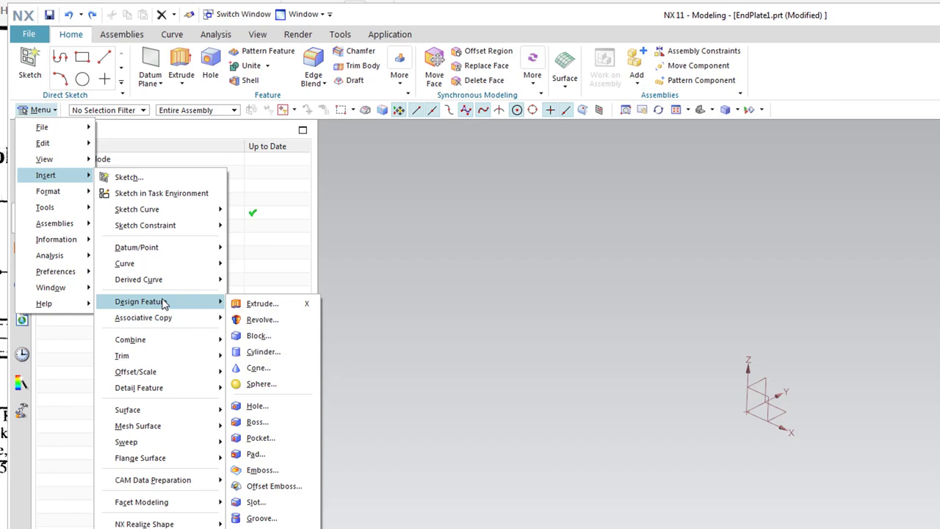
{"action": "left_click", "coordinate": [278, 336]}
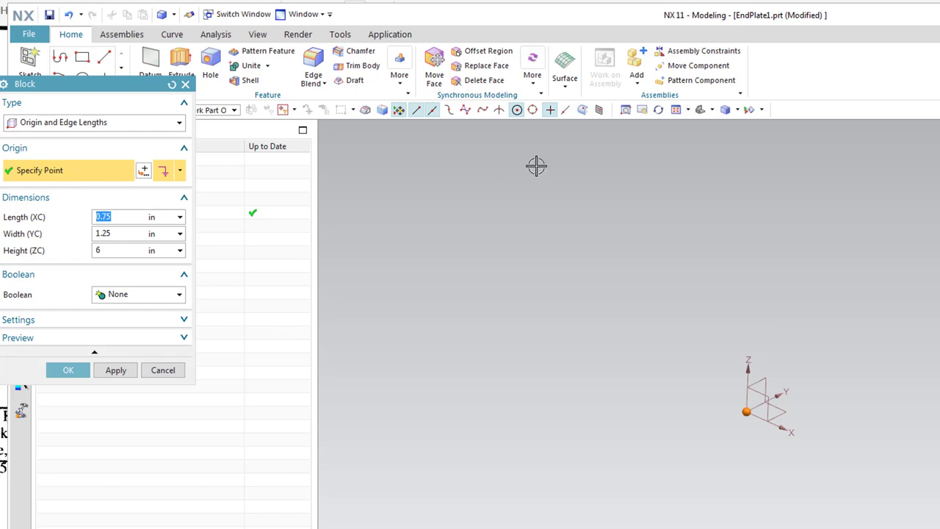
{"action": "left_click_drag", "start_coordinate": [67, 76], "coordinate": [238, 111]}
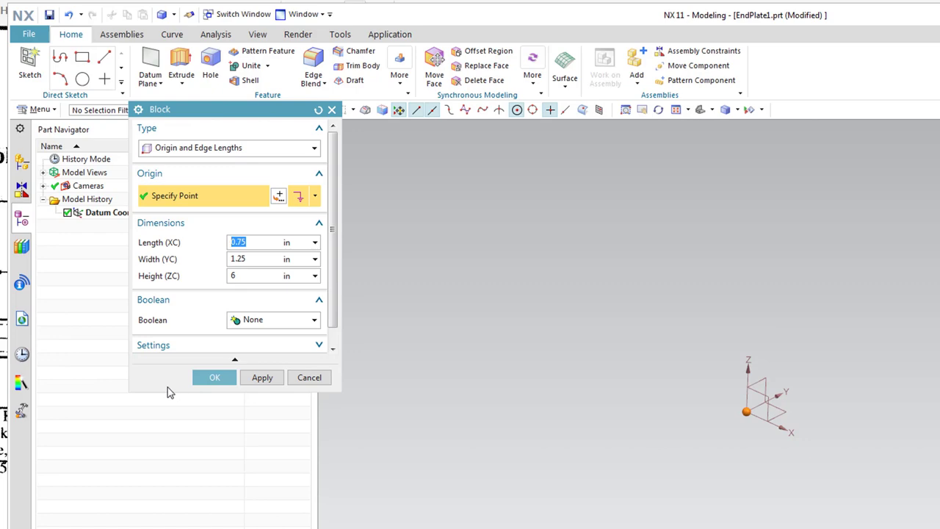
{"action": "left_click_drag", "start_coordinate": [165, 391], "coordinate": [168, 457]}
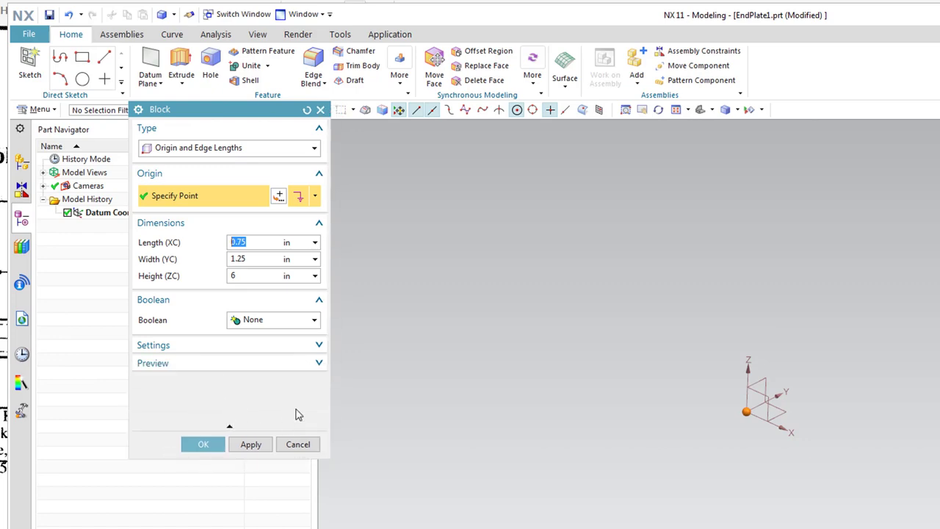
{"action": "left_click", "coordinate": [224, 148]}
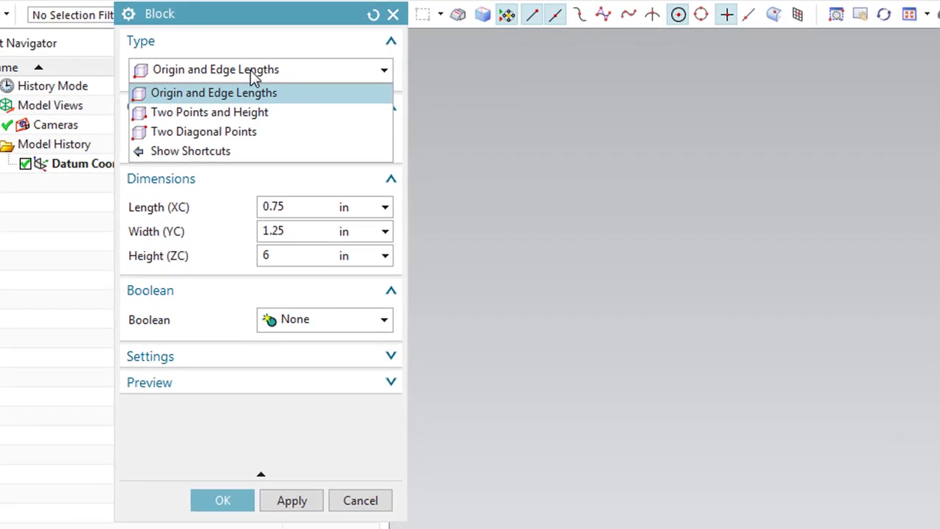
{"action": "left_click", "coordinate": [250, 70]}
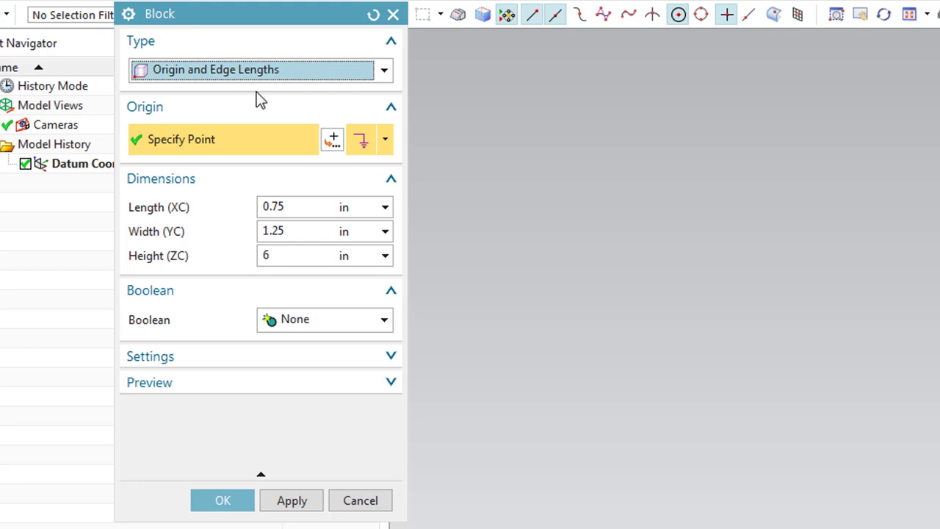
Create a block at the datum origin with length 0.95 in, width 0.7 in and height 0.25 in.
{"action": "left_click", "coordinate": [298, 209]}
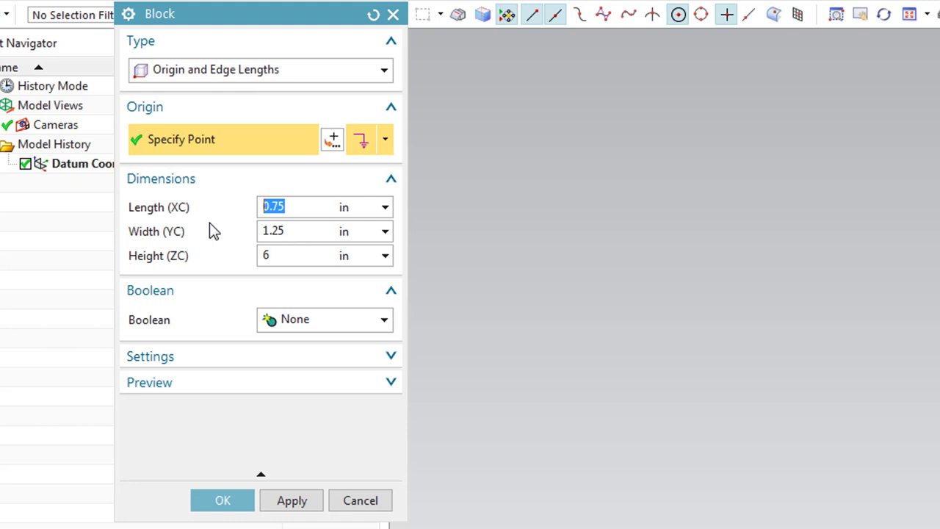
{"action": "type", "text": ".95"}
{"action": "key", "text": "Tab"}
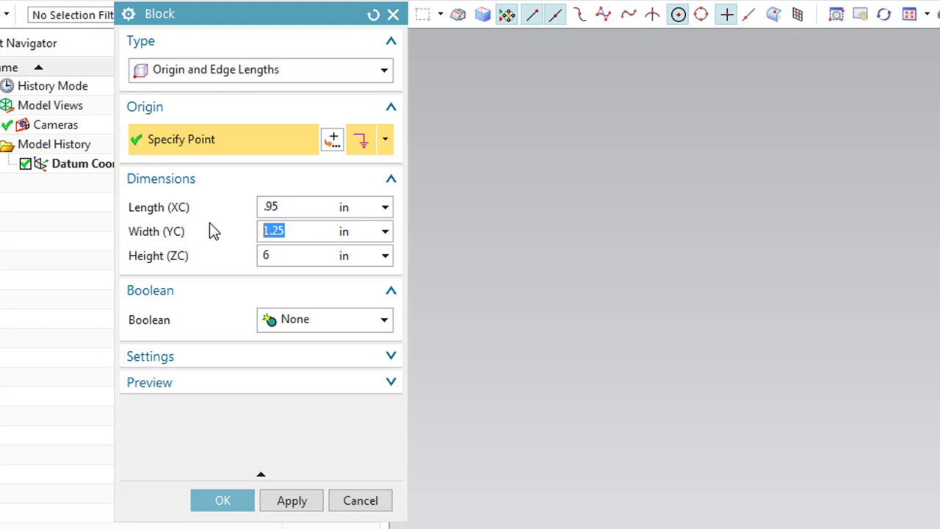
{"action": "type", "text": ".7"}
{"action": "key", "text": "Tab"}
{"action": "type", "text": ".25"}
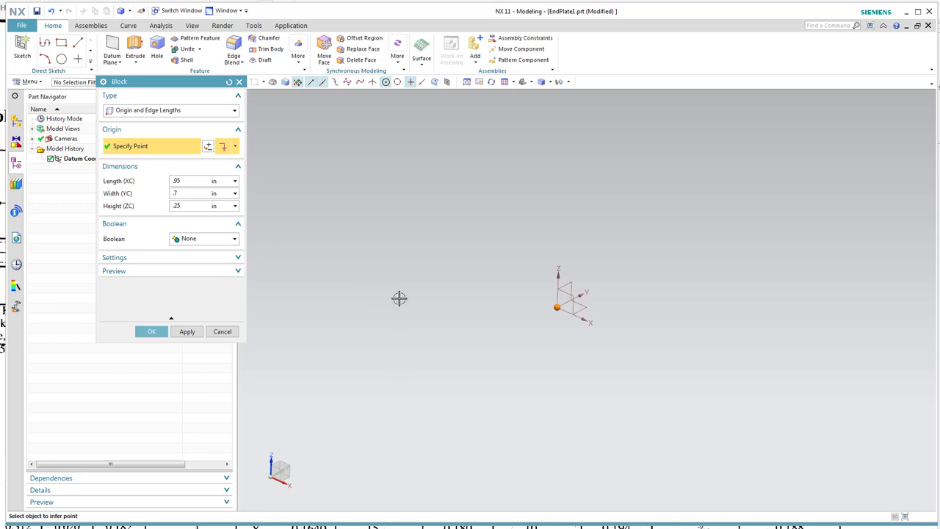
{"action": "left_click", "coordinate": [558, 306]}
{"action": "left_click", "coordinate": [188, 332]}
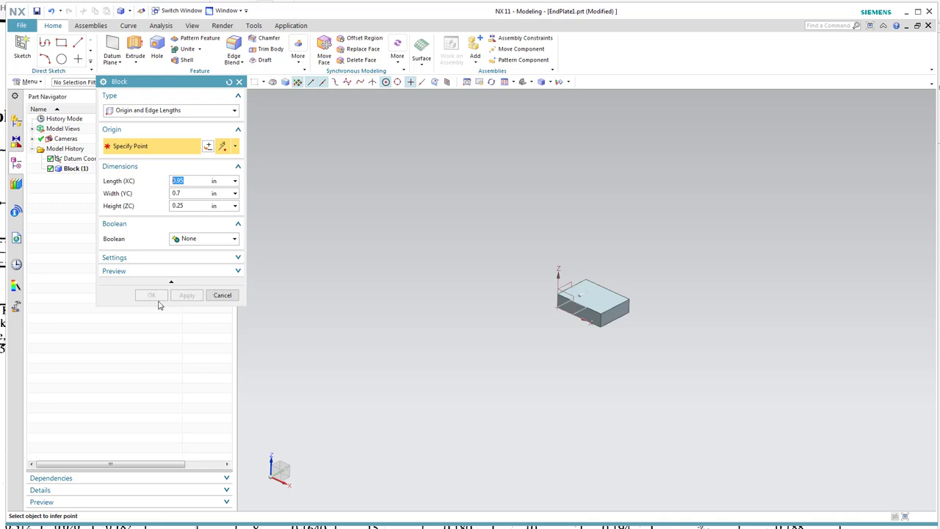
{"action": "left_click", "coordinate": [221, 295]}
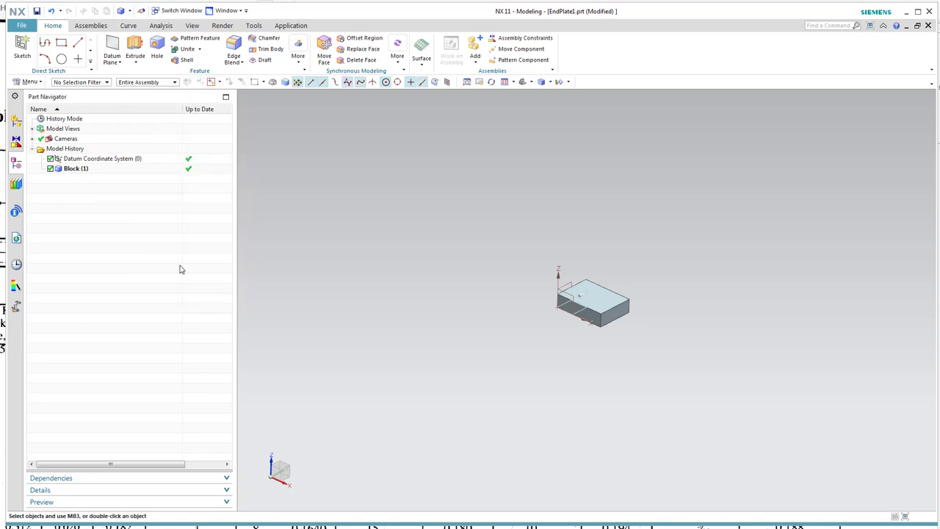
Reopen the block feature to review its parameters, close it without editing and inspect the solid.
{"action": "left_click", "coordinate": [84, 169]}
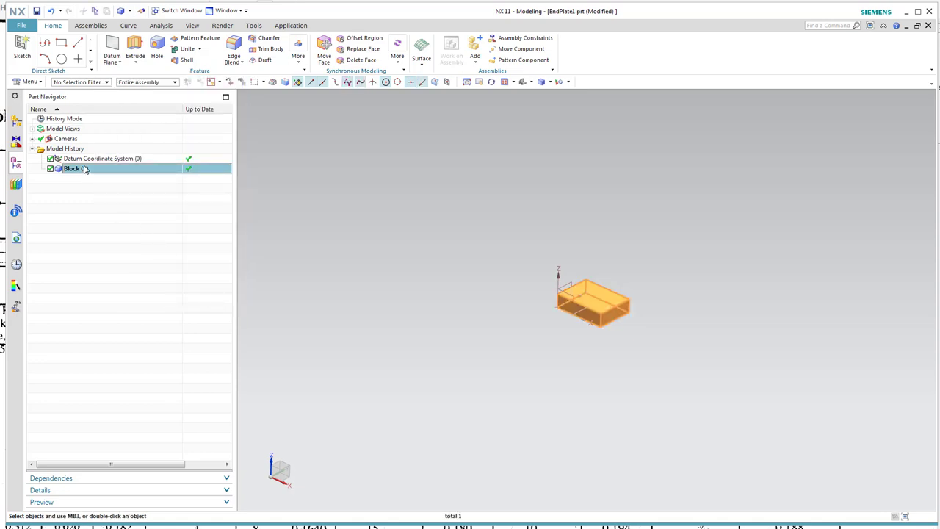
{"action": "left_click", "coordinate": [86, 200]}
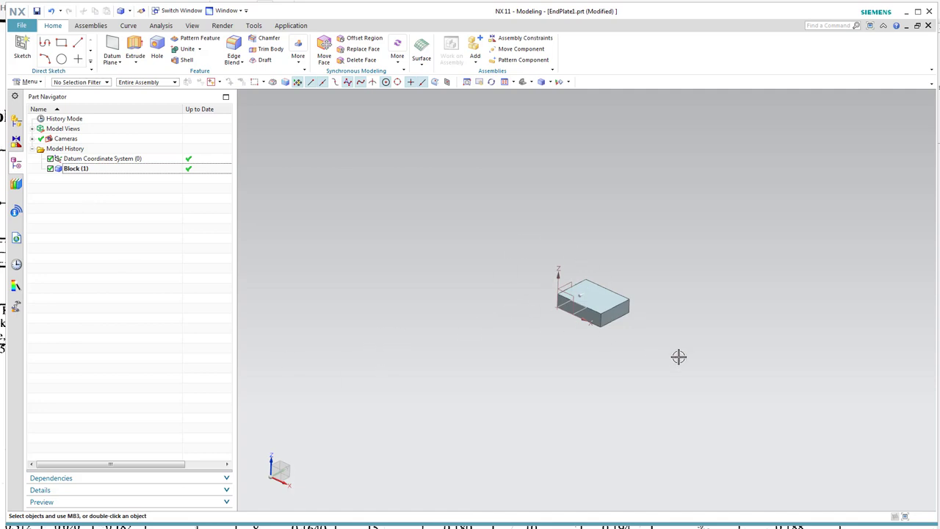
{"action": "double_click", "coordinate": [76, 169]}
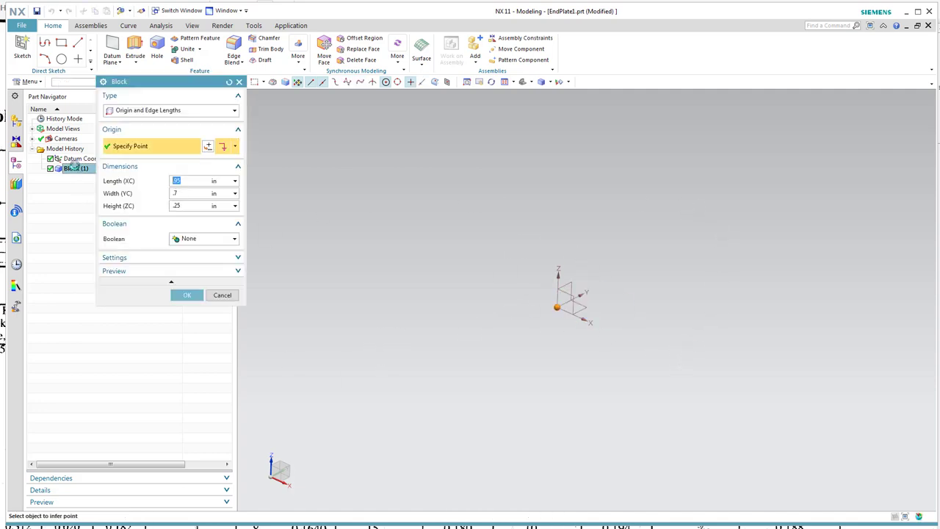
{"action": "left_click", "coordinate": [222, 296]}
{"action": "scroll", "coordinate": [623, 294], "scroll_direction": "up", "scroll_amount": 3}
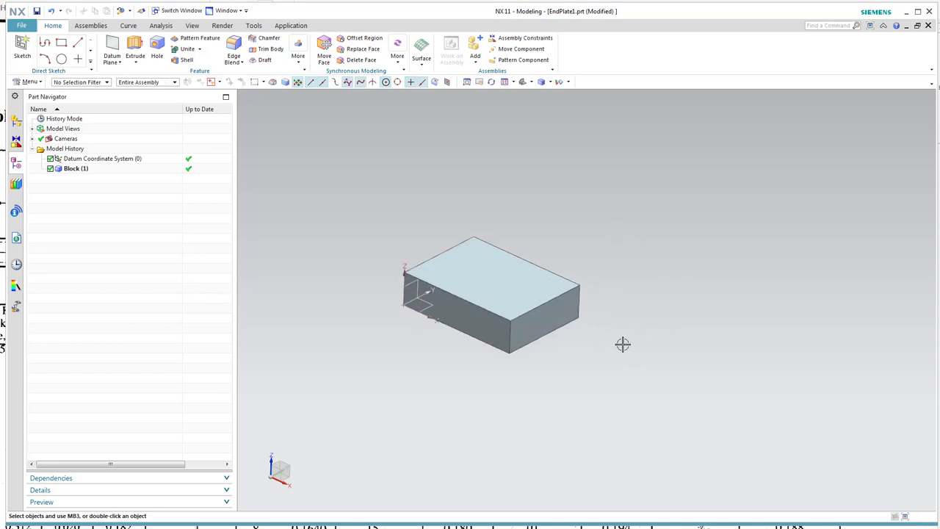
{"action": "scroll", "coordinate": [631, 345], "scroll_direction": "up", "scroll_amount": 1}
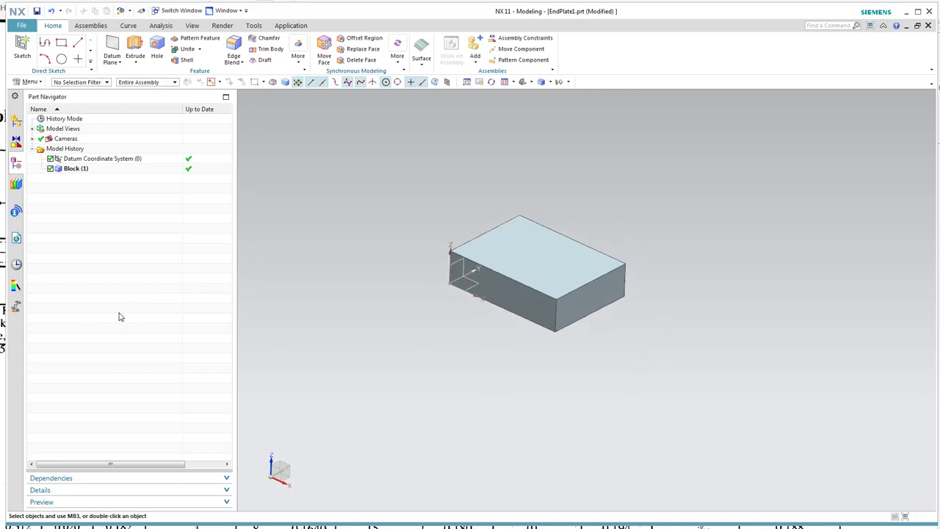
Delete the block feature from the model history.
{"action": "left_click", "coordinate": [88, 171]}
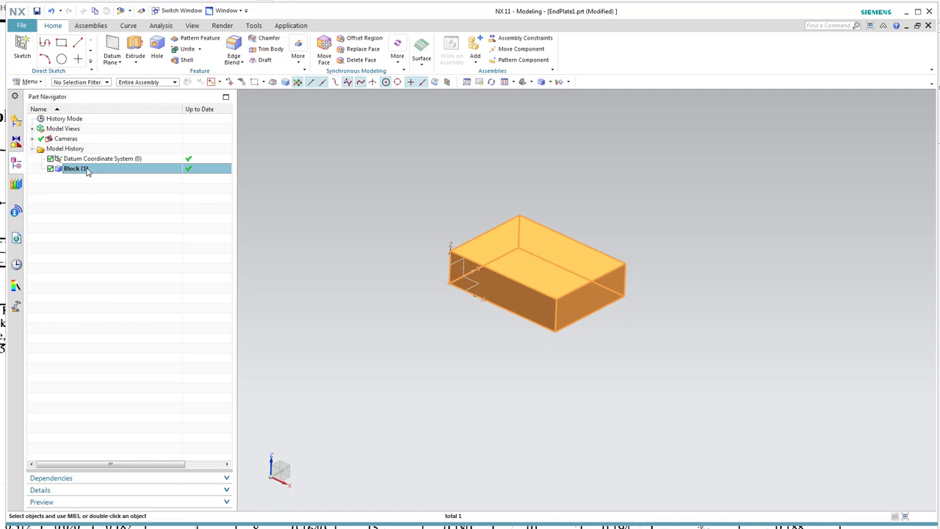
{"action": "key", "text": "Delete"}
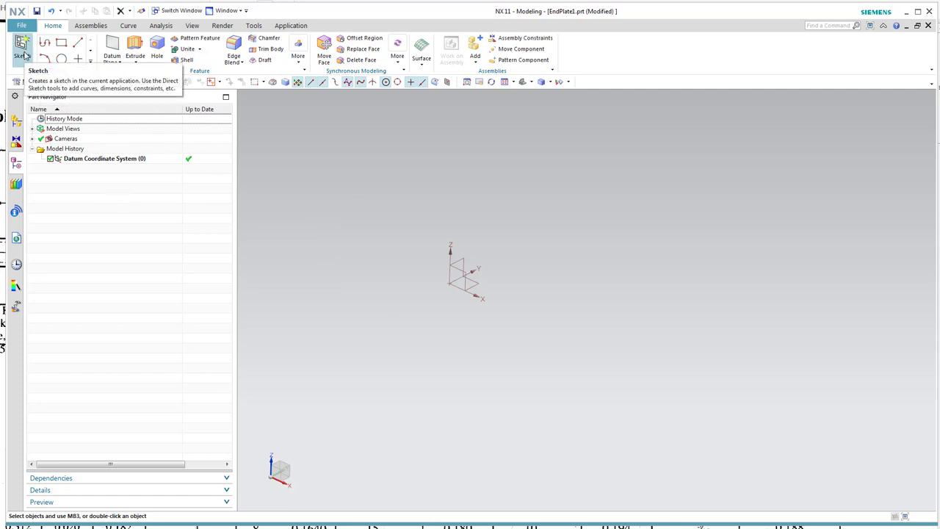
Create an On Plane sketch on the datum coordinate system's XY plane, with the sketch's horizontal direction along the datum Y axis.
{"action": "left_click", "coordinate": [23, 56]}
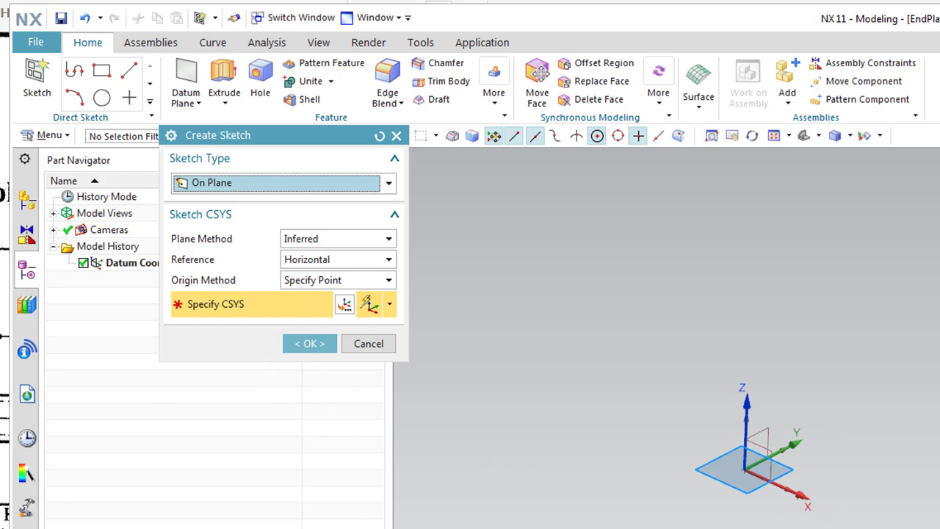
{"action": "middle_click_drag", "start_coordinate": [826, 525], "coordinate": [791, 485]}
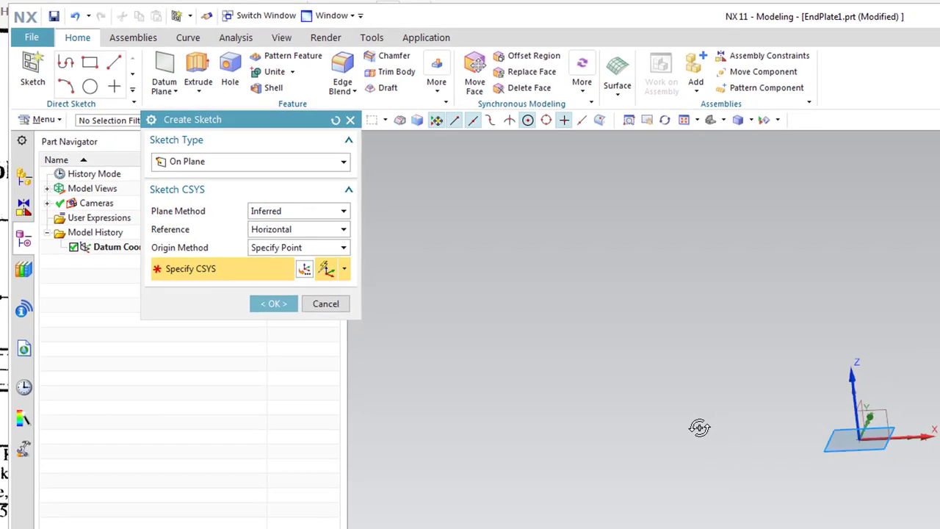
{"action": "middle_click_drag", "start_coordinate": [699, 427], "coordinate": [816, 410]}
{"action": "left_click", "coordinate": [878, 413]}
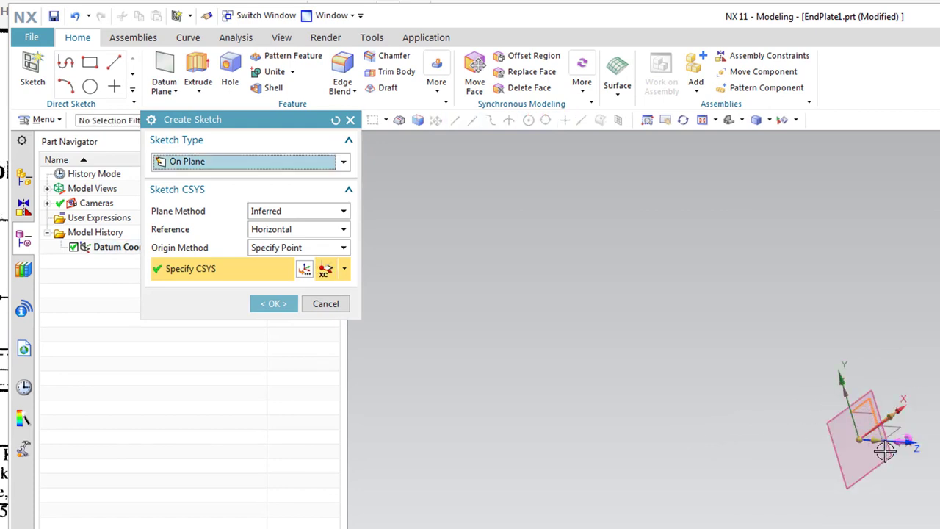
{"action": "middle_click_drag", "start_coordinate": [894, 432], "coordinate": [917, 466]}
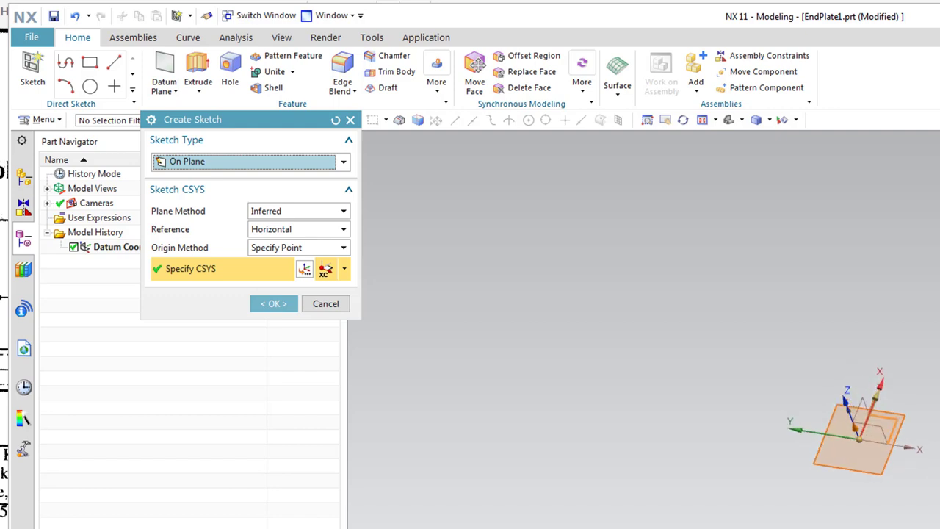
{"action": "left_click", "coordinate": [272, 303]}
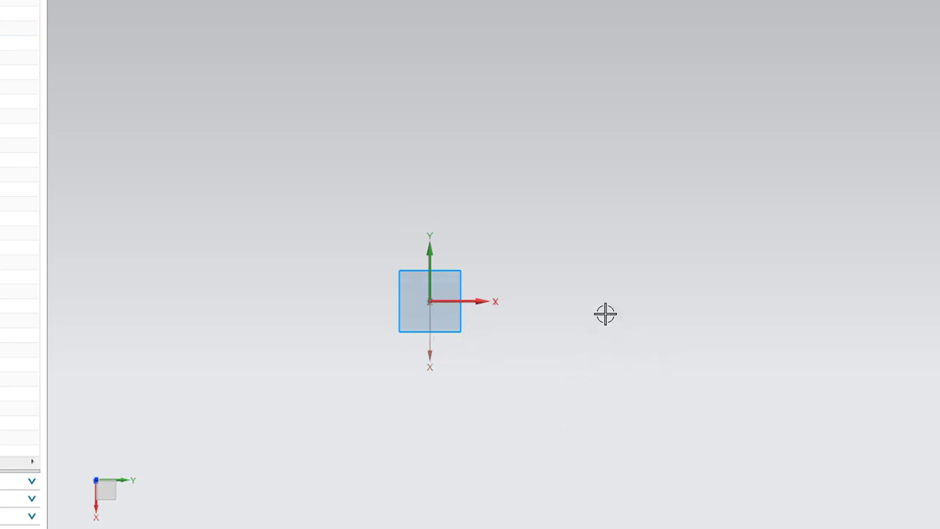
Sketch a closed six-line stepped profile around the origin, about 1.2 in wide at its base with a slanted side, and finish the sketch.
{"action": "mouse_move", "coordinate": [588, 423]}
{"action": "middle_mouse_down", "text": "shift"}
{"action": "mouse_move", "coordinate": [632, 421]}
{"action": "mouse_move", "coordinate": [668, 359]}
{"action": "middle_mouse_up", "text": "shift"}
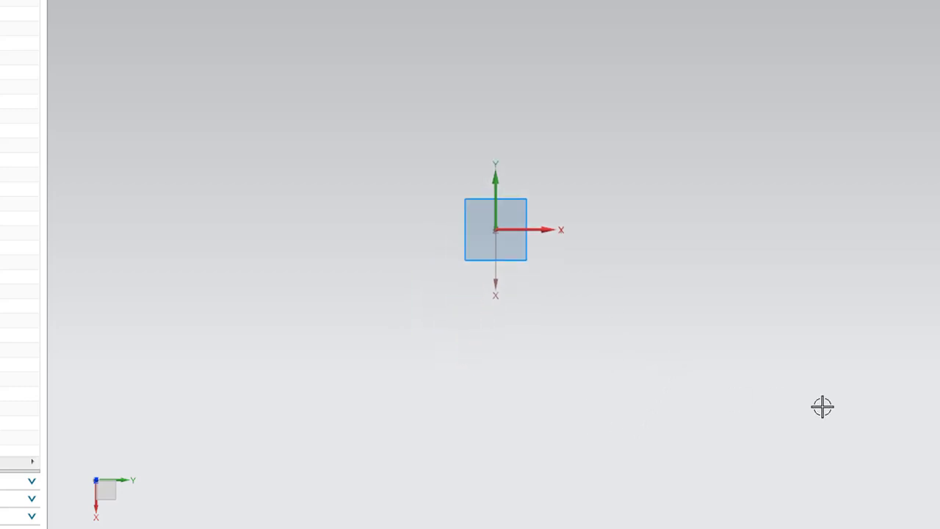
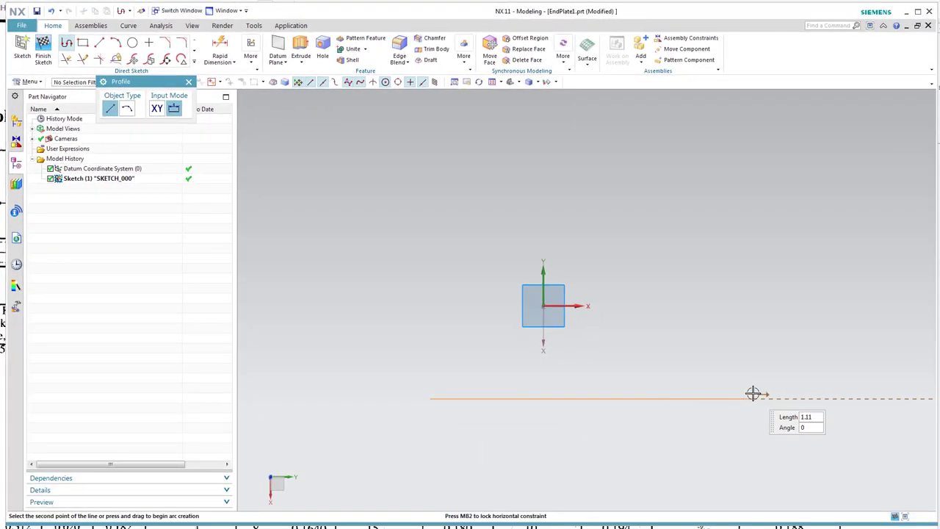
{"action": "left_click", "coordinate": [780, 399]}
{"action": "left_click", "coordinate": [779, 289]}
{"action": "left_click", "coordinate": [712, 287]}
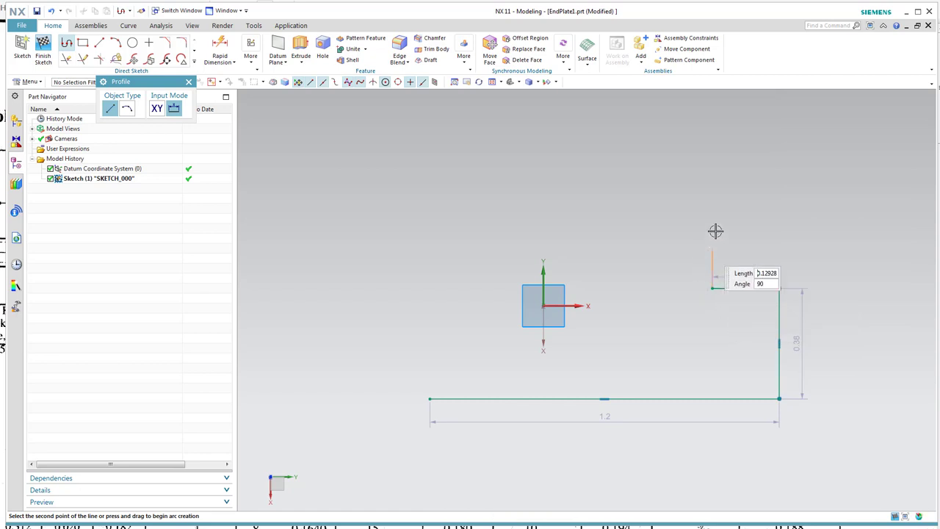
{"action": "left_click", "coordinate": [713, 177]}
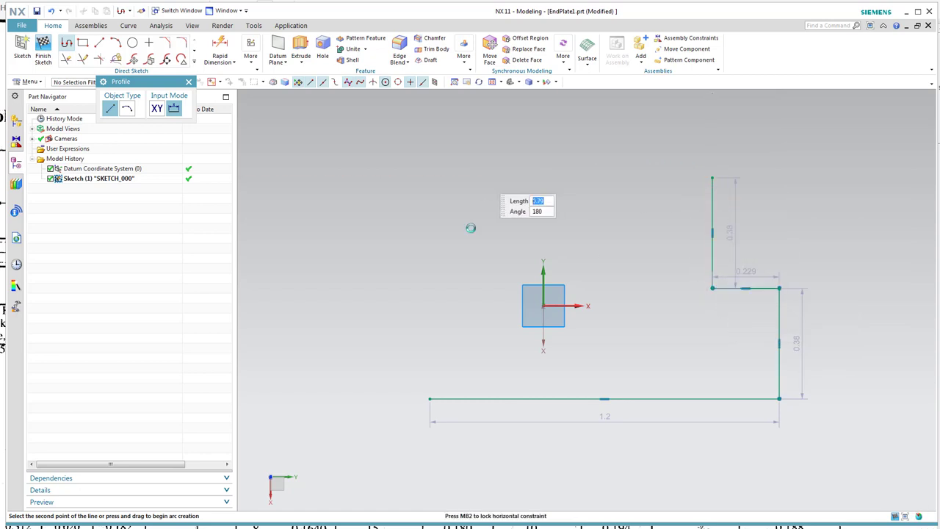
{"action": "left_click", "coordinate": [483, 177]}
{"action": "left_click", "coordinate": [431, 399]}
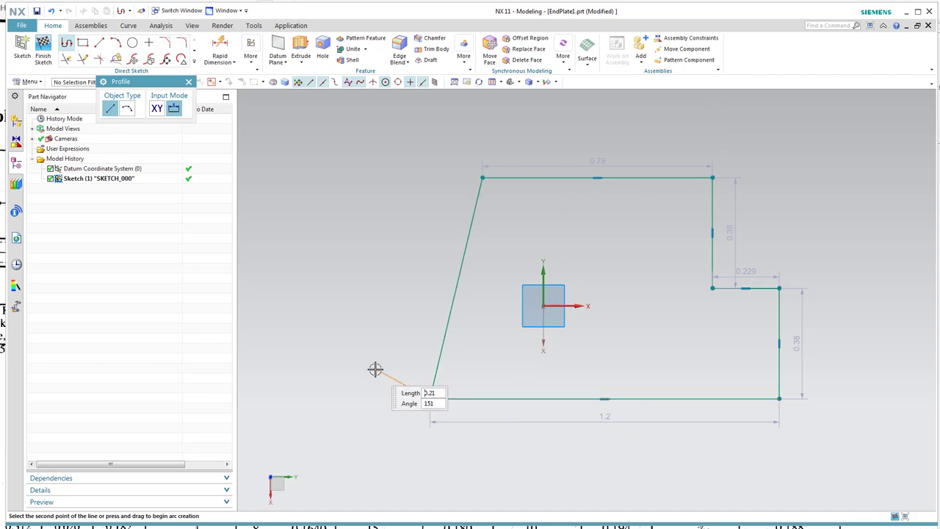
{"action": "key", "text": "Escape"}
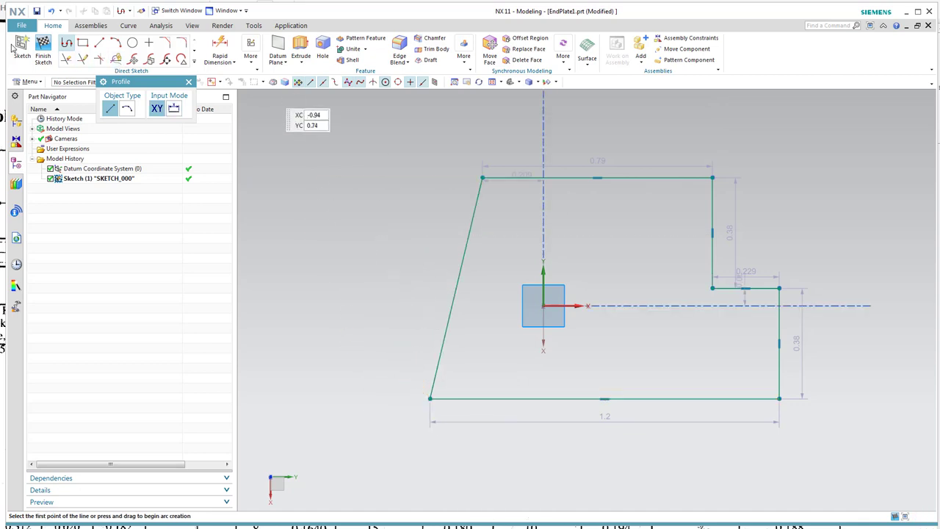
{"action": "left_click", "coordinate": [44, 57]}
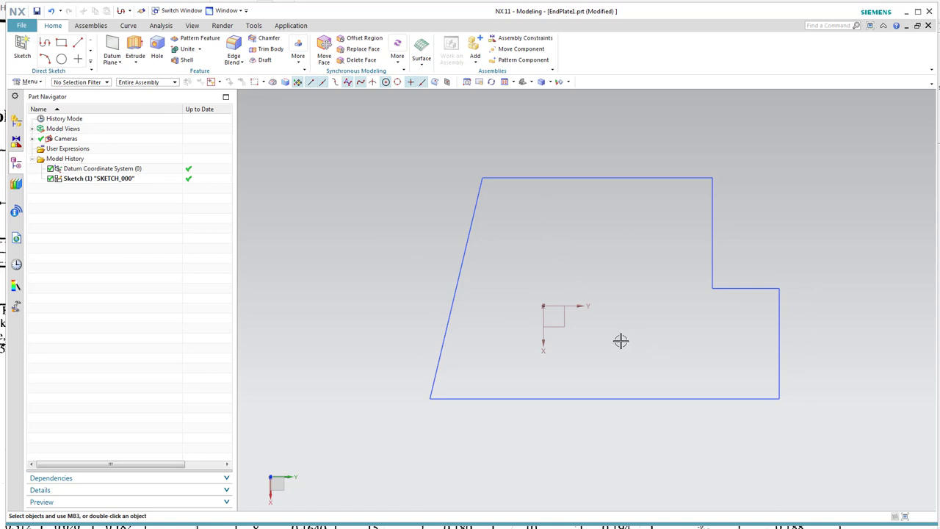
Extrude the stepped profile from a start distance of 0 to an end distance of 1 in.
{"action": "mouse_move", "coordinate": [653, 343]}
{"action": "middle_mouse_down"}
{"action": "mouse_move", "coordinate": [674, 277]}
{"action": "mouse_move", "coordinate": [645, 287]}
{"action": "middle_mouse_up"}
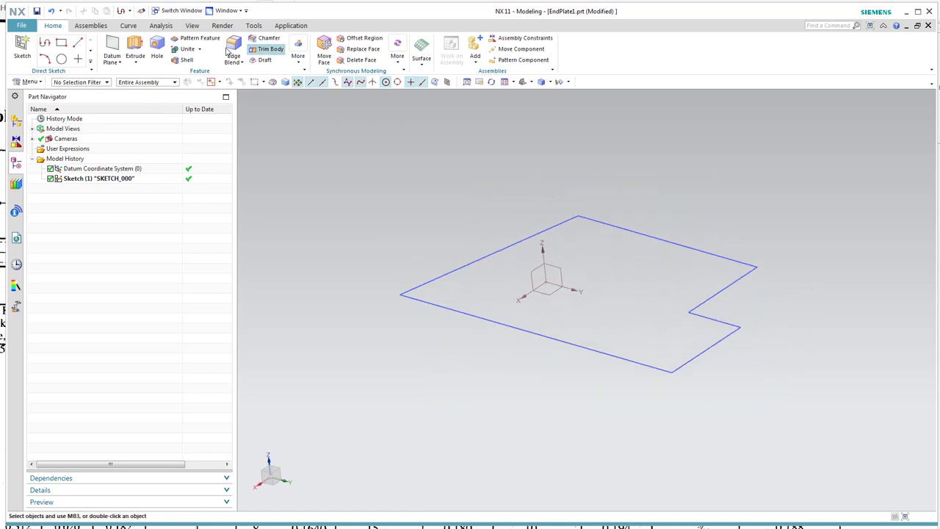
{"action": "left_click", "coordinate": [136, 46]}
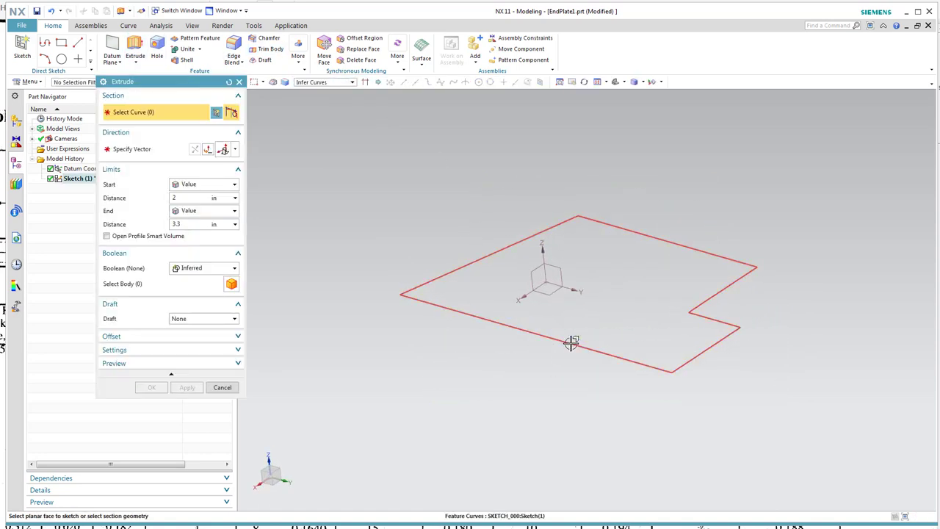
{"action": "left_click", "coordinate": [571, 343]}
{"action": "scroll", "coordinate": [511, 365], "scroll_direction": "down", "scroll_amount": 5}
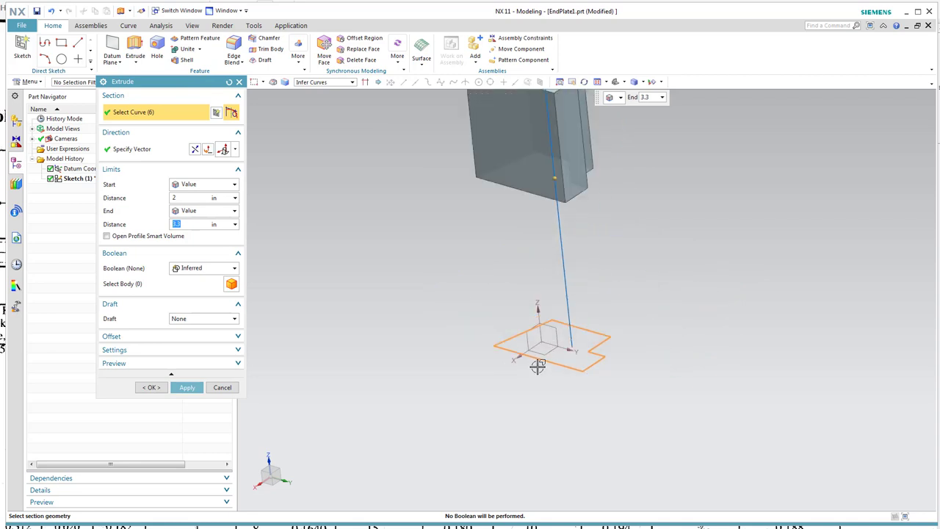
{"action": "left_click", "coordinate": [212, 199]}
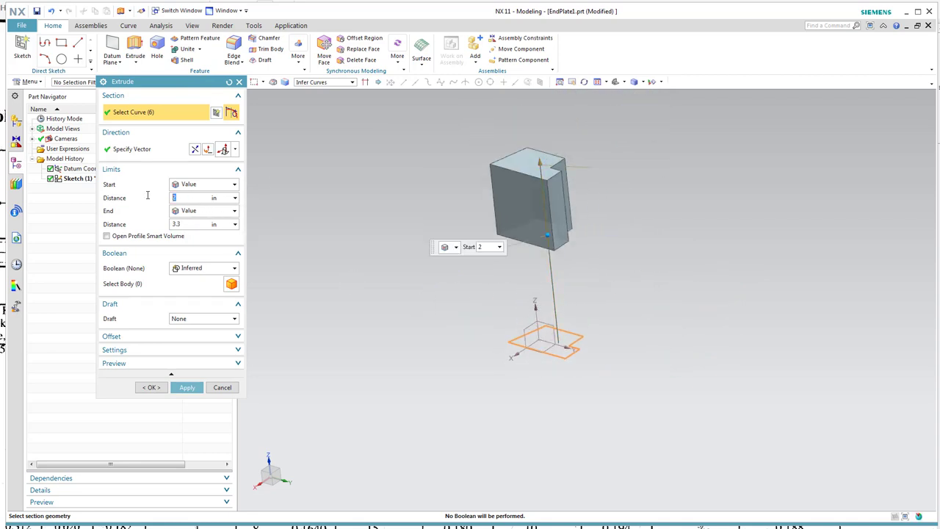
{"action": "left_click", "coordinate": [202, 224]}
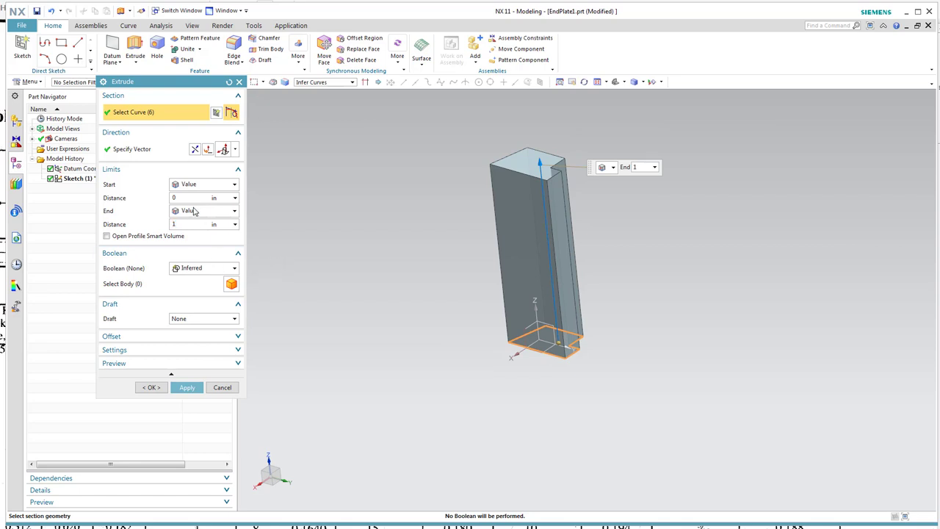
{"action": "left_click", "coordinate": [194, 199]}
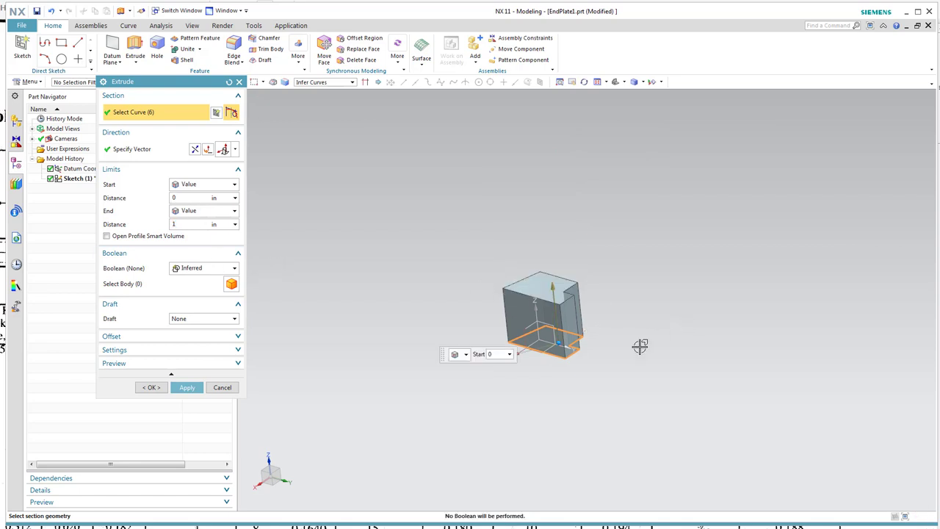
{"action": "scroll", "coordinate": [640, 345], "scroll_direction": "down", "scroll_amount": 6}
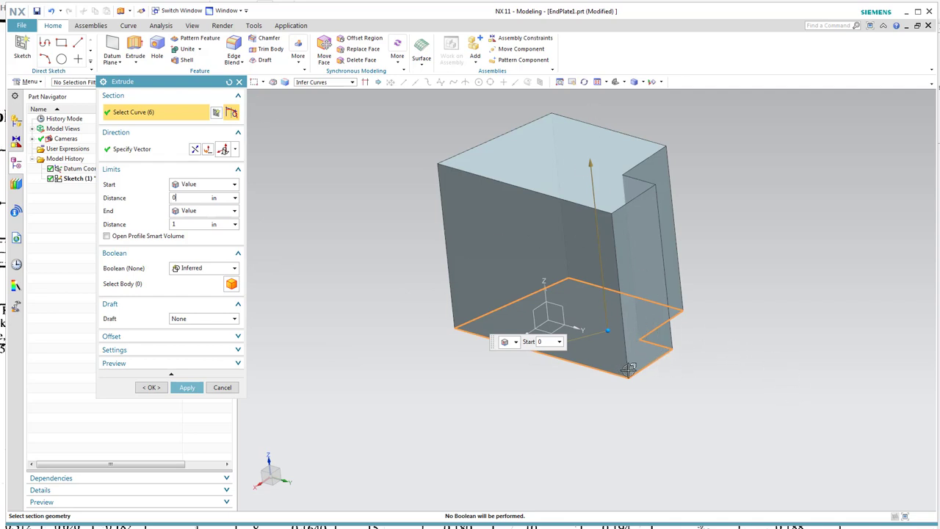
{"action": "middle_click_drag", "start_coordinate": [615, 383], "coordinate": [534, 346]}
{"action": "left_click", "coordinate": [152, 387]}
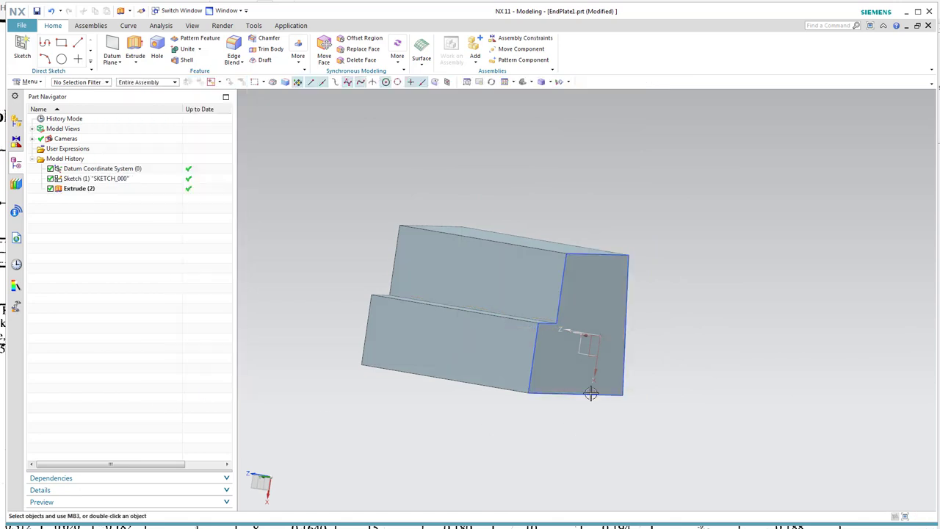
Inspect the extruded solid from another side and delete the extrude feature.
{"action": "middle_click_drag", "start_coordinate": [577, 403], "coordinate": [431, 150]}
{"action": "left_click", "coordinate": [471, 270]}
{"action": "key", "text": "Delete"}
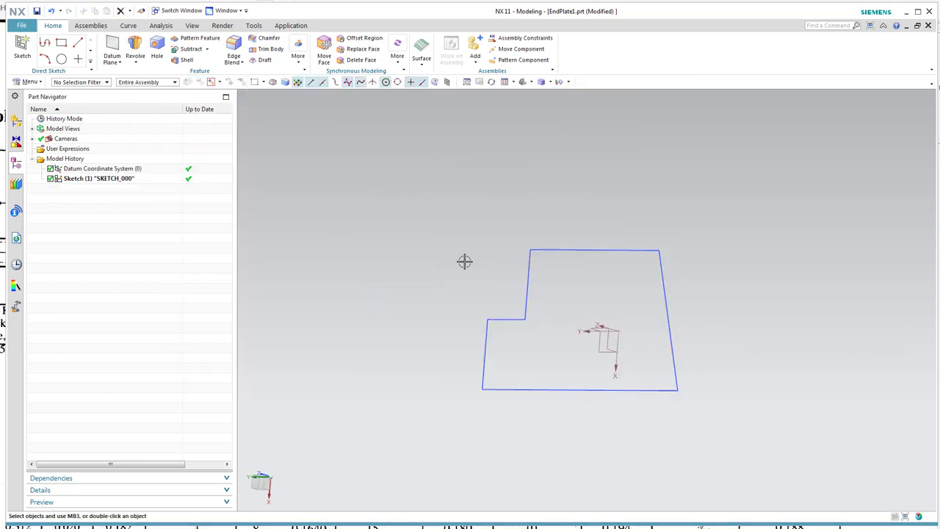
Revolve the stepped profile 360 degrees about its slanted side and inspect the solid from several sides.
{"action": "left_click", "coordinate": [135, 53]}
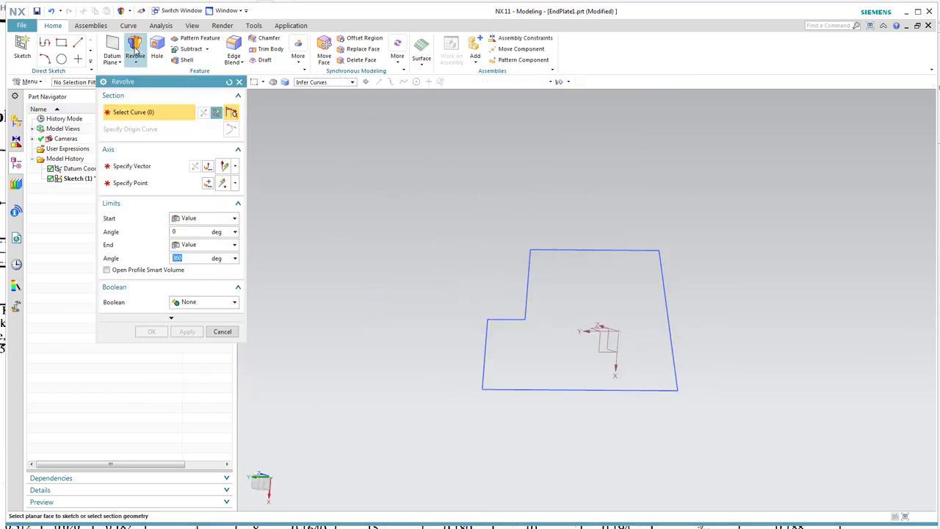
{"action": "left_click", "coordinate": [621, 254]}
{"action": "left_click", "coordinate": [115, 168]}
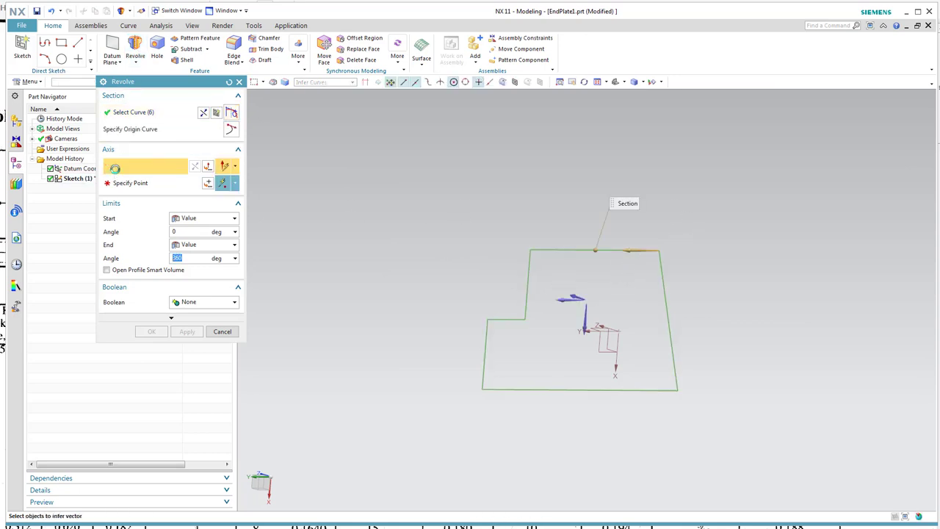
{"action": "left_click", "coordinate": [660, 293]}
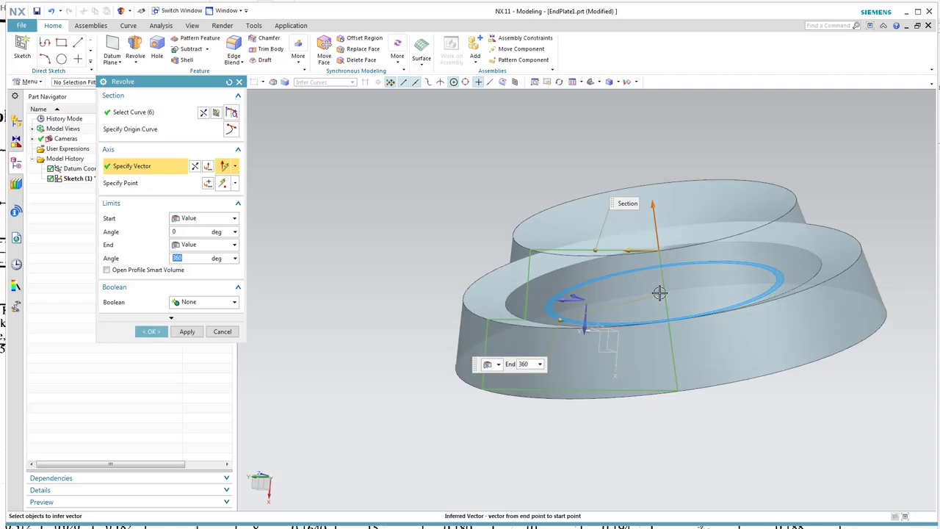
{"action": "left_click", "coordinate": [157, 332]}
{"action": "middle_click_drag", "start_coordinate": [560, 434], "coordinate": [571, 290]}
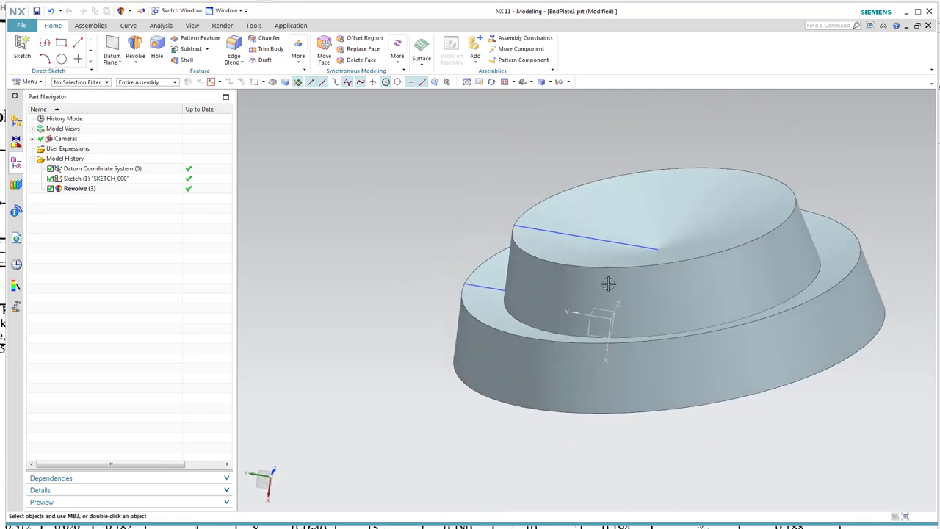
{"action": "middle_click_drag", "start_coordinate": [425, 410], "coordinate": [360, 237]}
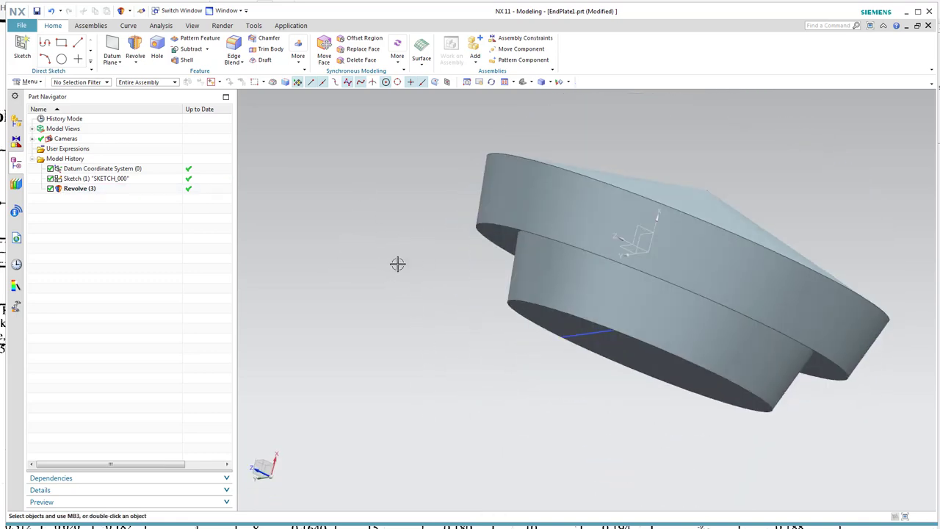
Delete the revolve feature and the stepped profile sketch.
{"action": "left_click", "coordinate": [580, 249]}
{"action": "key", "text": "Delete"}
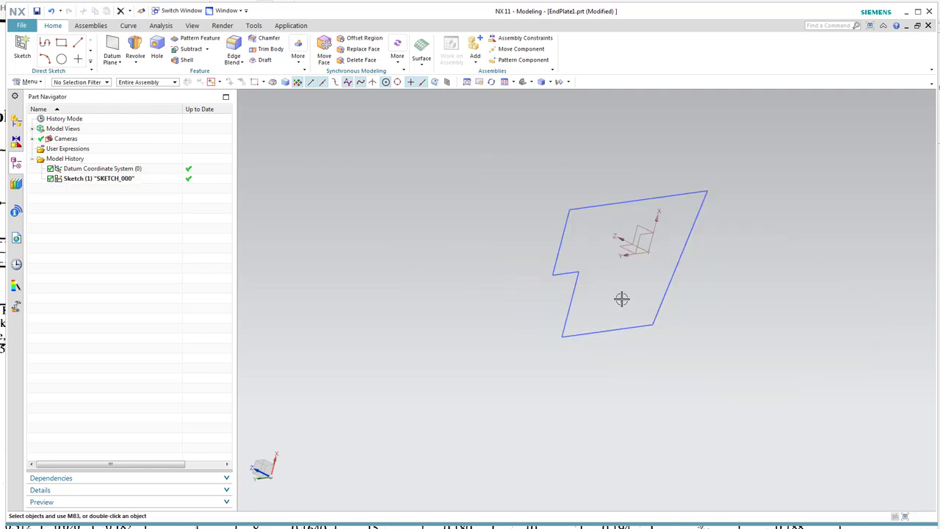
{"action": "left_click", "coordinate": [79, 180]}
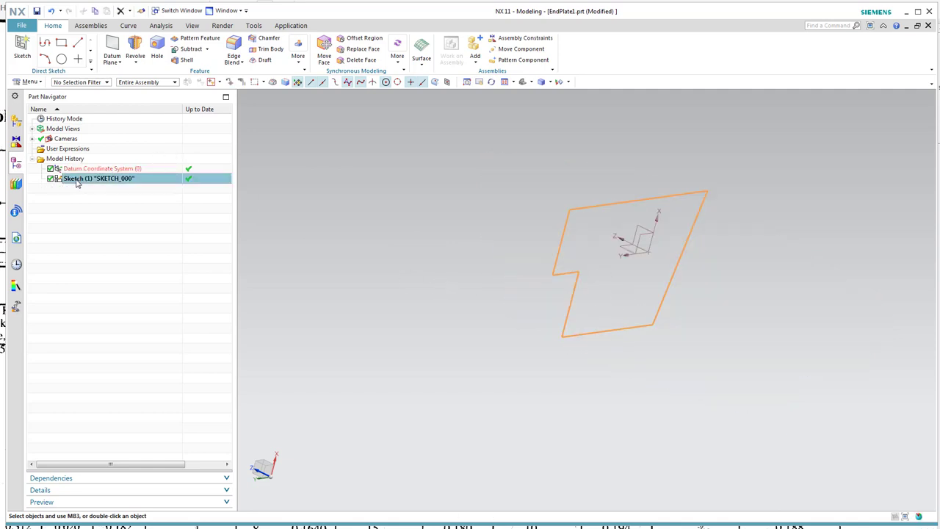
{"action": "key", "text": "Delete"}
Create a new On Plane sketch on the default XY plane at the datum origin.
{"action": "middle_click_drag", "start_coordinate": [652, 312], "coordinate": [687, 360]}
{"action": "left_click", "coordinate": [24, 48]}
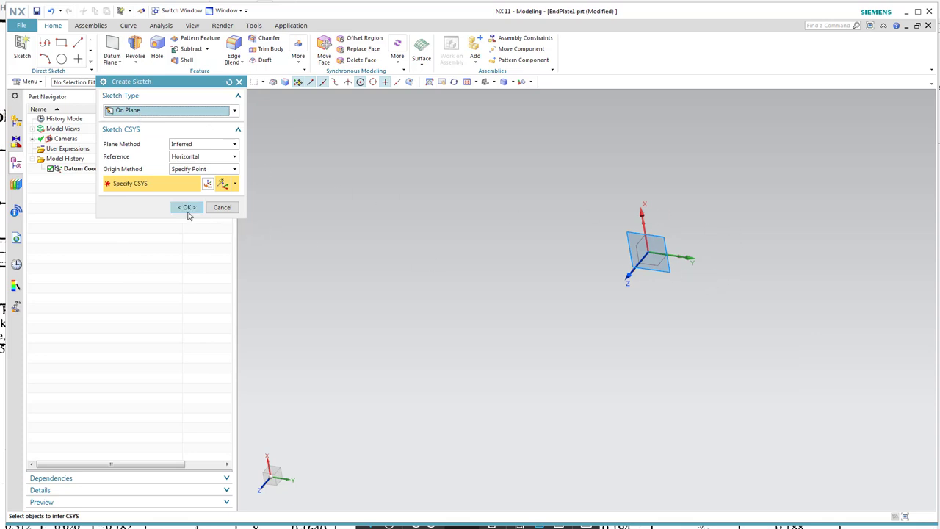
{"action": "left_click", "coordinate": [187, 207]}
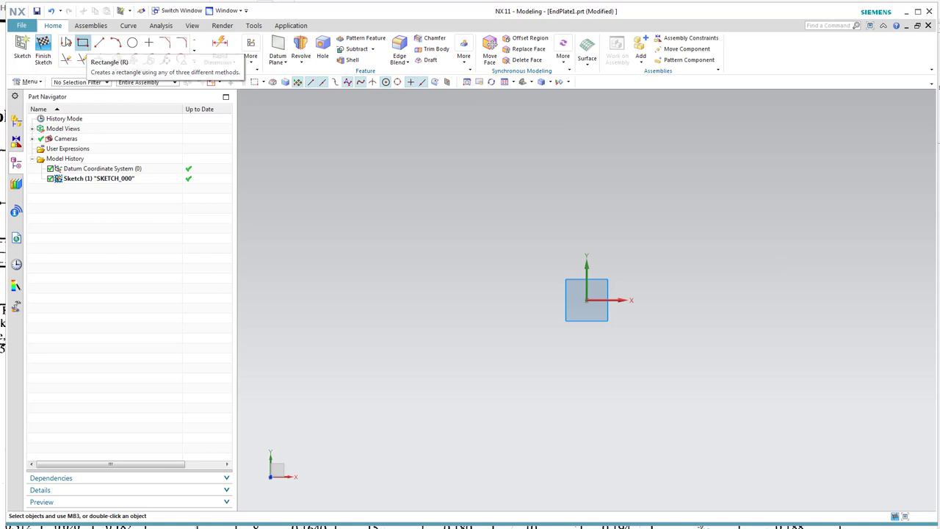
Sketch a horizontal rectangle from its center at the origin, about 1.16 in wide and 1.22 in high.
{"action": "left_click", "coordinate": [83, 44]}
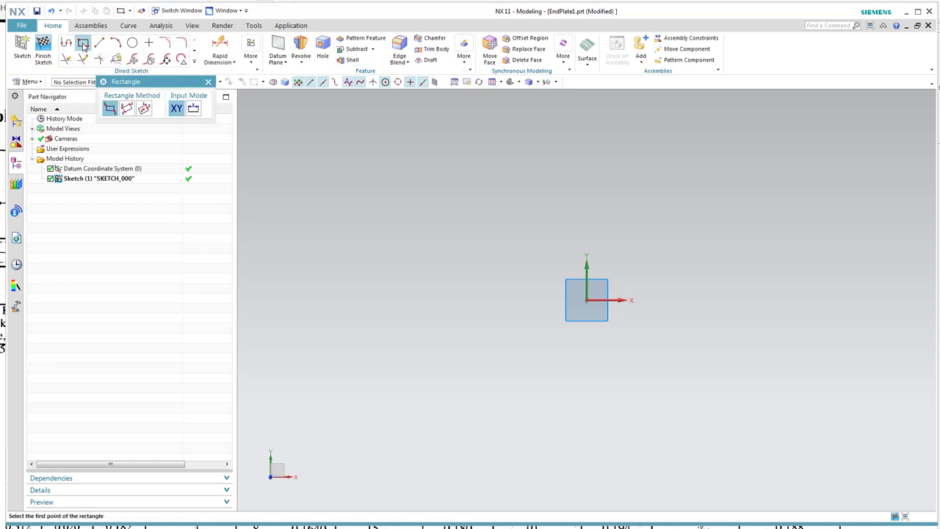
{"action": "left_click", "coordinate": [146, 115]}
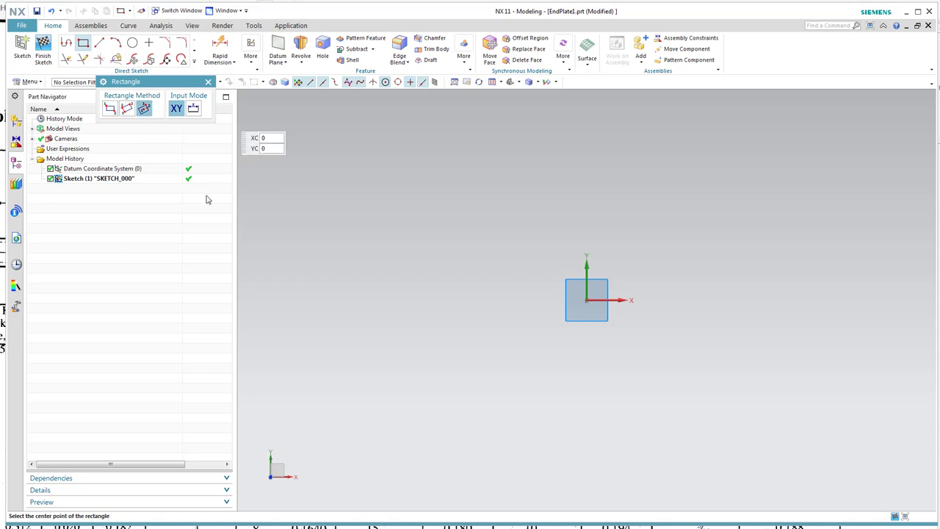
{"action": "left_click", "coordinate": [589, 298]}
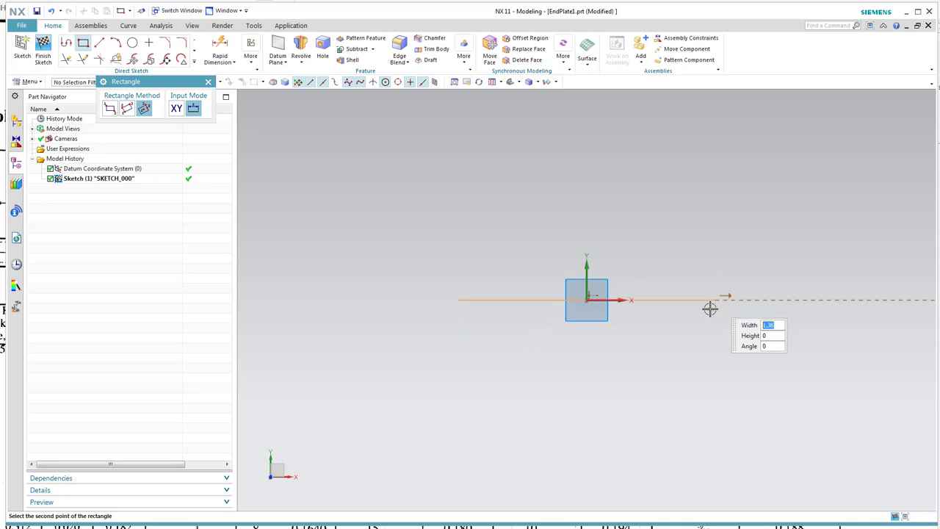
{"action": "type", "text": "1.4"}
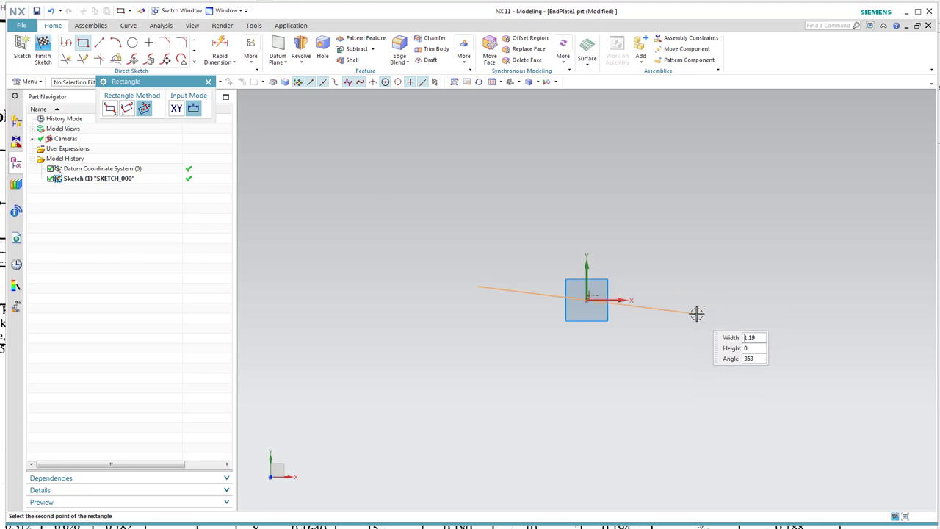
{"action": "left_click", "coordinate": [694, 300]}
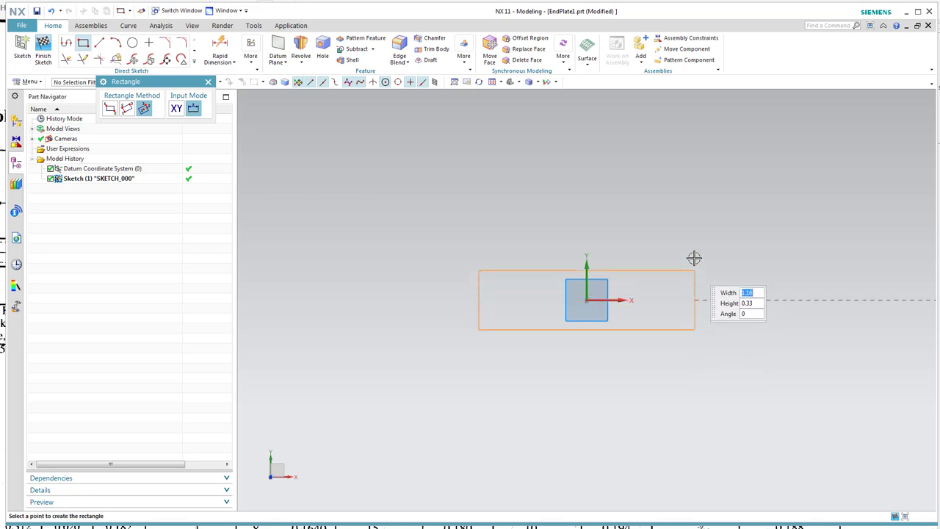
{"action": "left_click", "coordinate": [695, 189]}
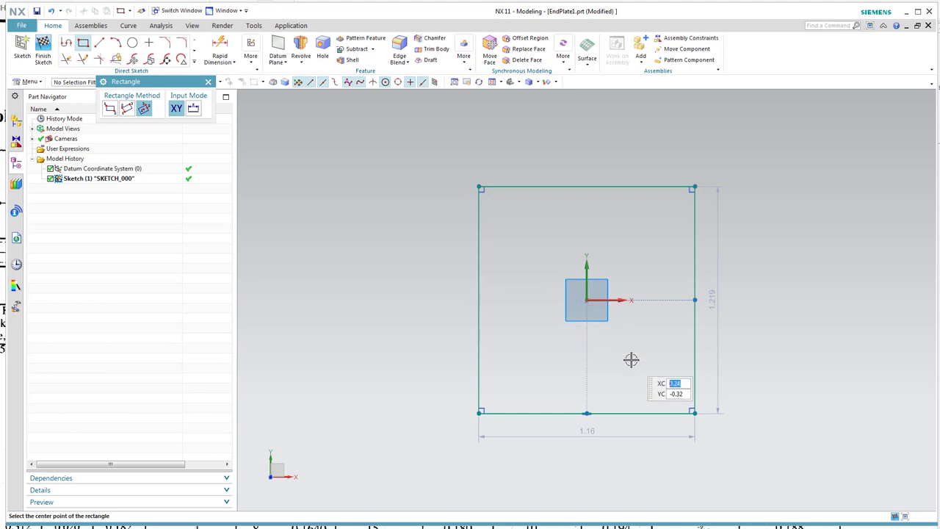
Draw a separate horizontal line about 0.71 in long in the empty space beside the rectangle.
{"action": "middle_click_drag", "start_coordinate": [631, 359], "coordinate": [583, 342], "text": "shift"}
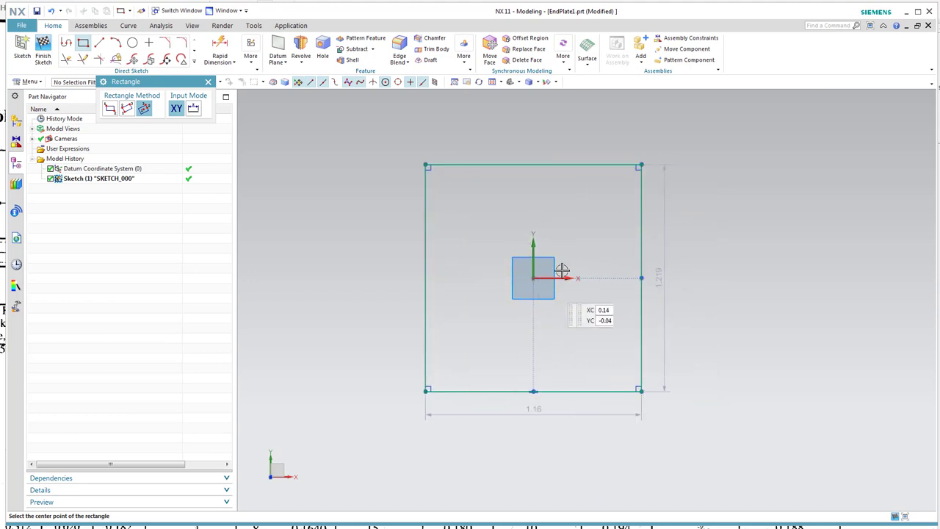
{"action": "mouse_move", "coordinate": [745, 322]}
{"action": "middle_mouse_down", "text": "shift"}
{"action": "mouse_move", "coordinate": [611, 304]}
{"action": "mouse_move", "coordinate": [600, 316]}
{"action": "middle_mouse_up", "text": "shift"}
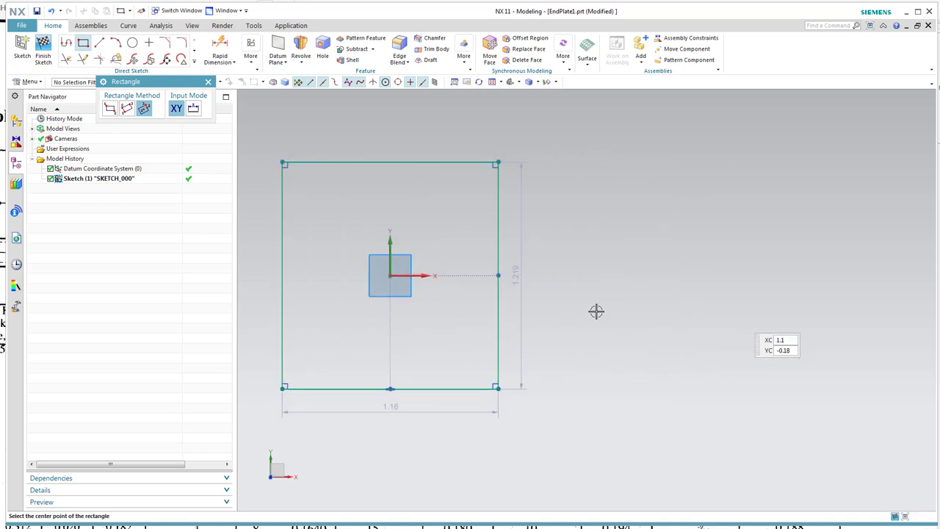
{"action": "left_click", "coordinate": [99, 43]}
{"action": "left_click", "coordinate": [610, 323]}
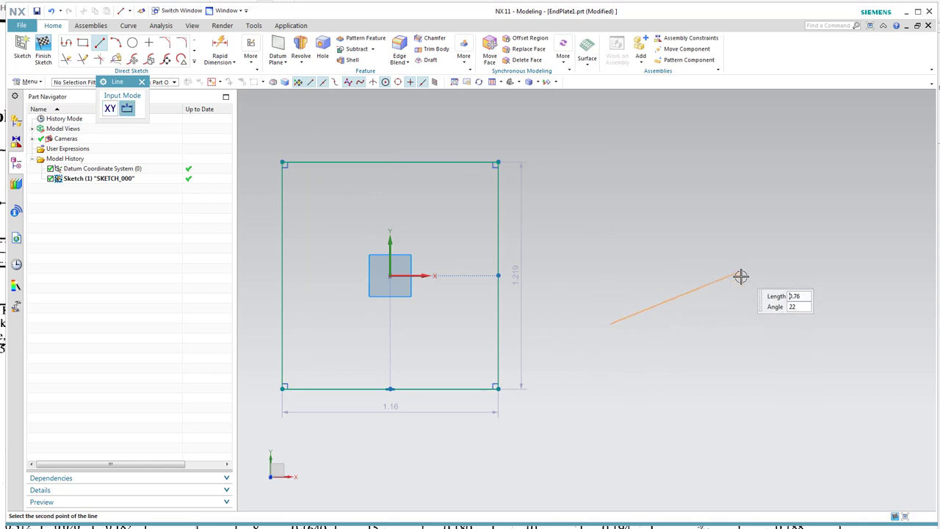
{"action": "left_click", "coordinate": [741, 328]}
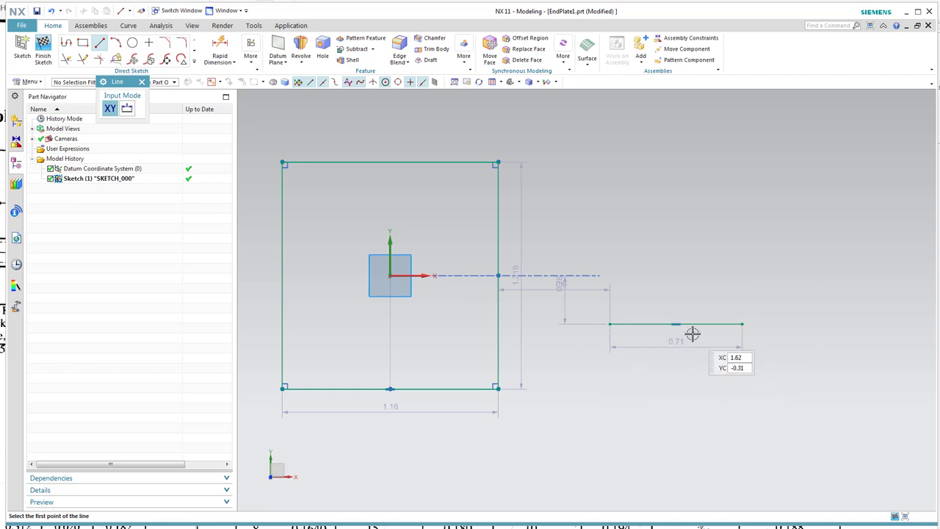
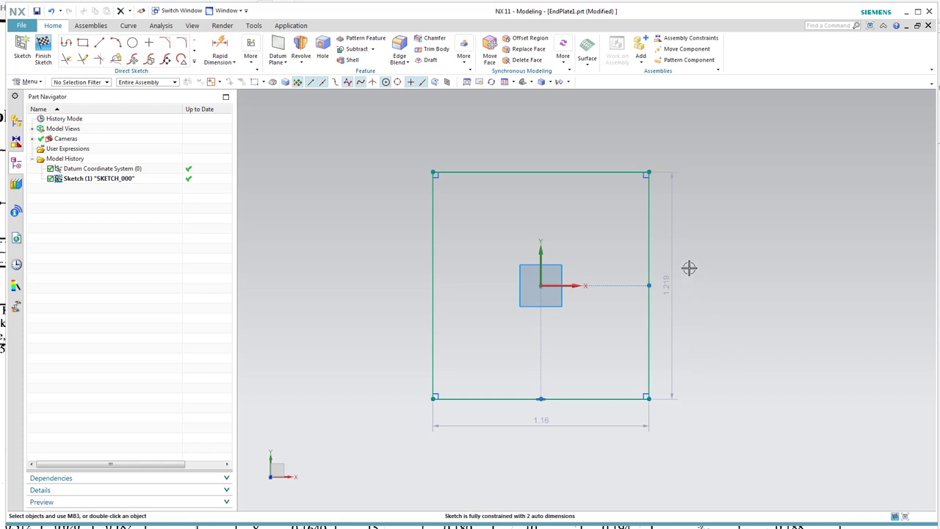
Stretch the rectangle by its edges to about 1.54 by 1.27 in and move the height dimension farther outward.
{"action": "mouse_move", "coordinate": [559, 173]}
{"action": "left_mouse_down"}
{"action": "mouse_move", "coordinate": [552, 195]}
{"action": "mouse_move", "coordinate": [559, 166]}
{"action": "left_mouse_up"}
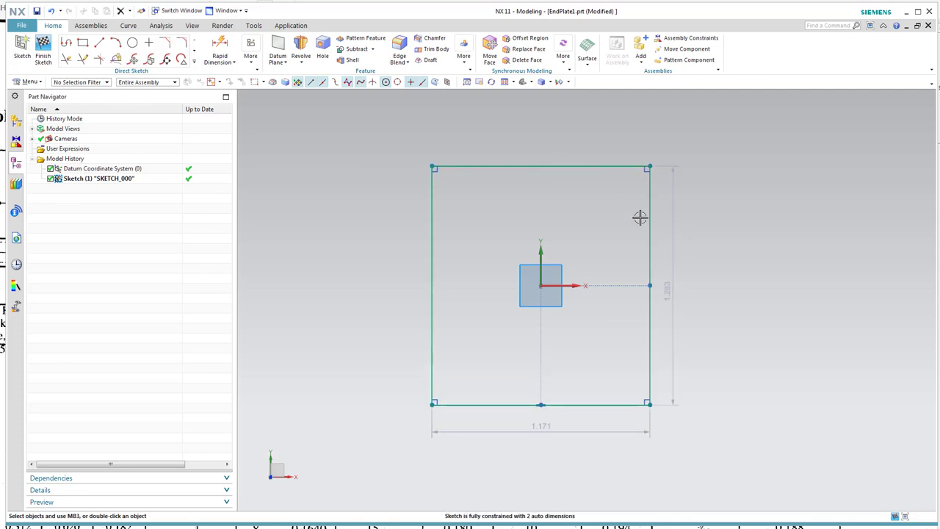
{"action": "left_click_drag", "start_coordinate": [646, 218], "coordinate": [680, 221]}
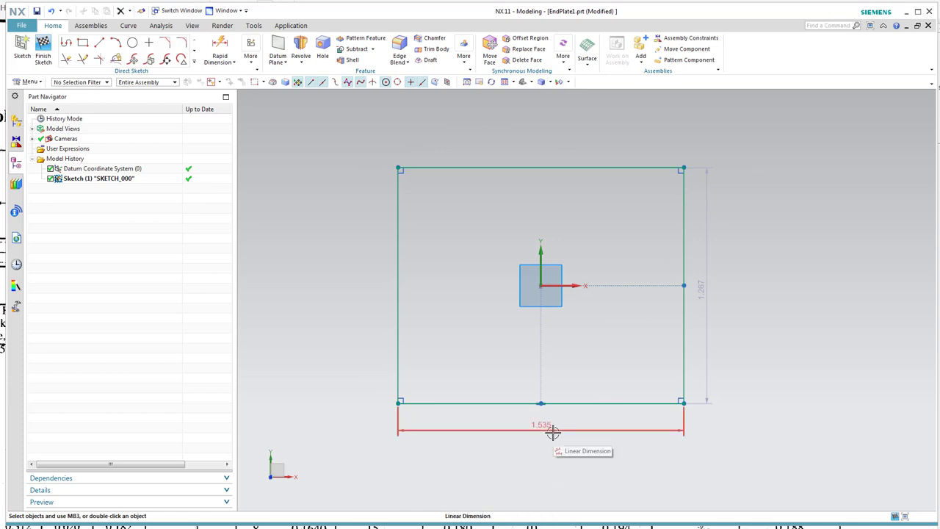
{"action": "left_click_drag", "start_coordinate": [708, 292], "coordinate": [738, 282]}
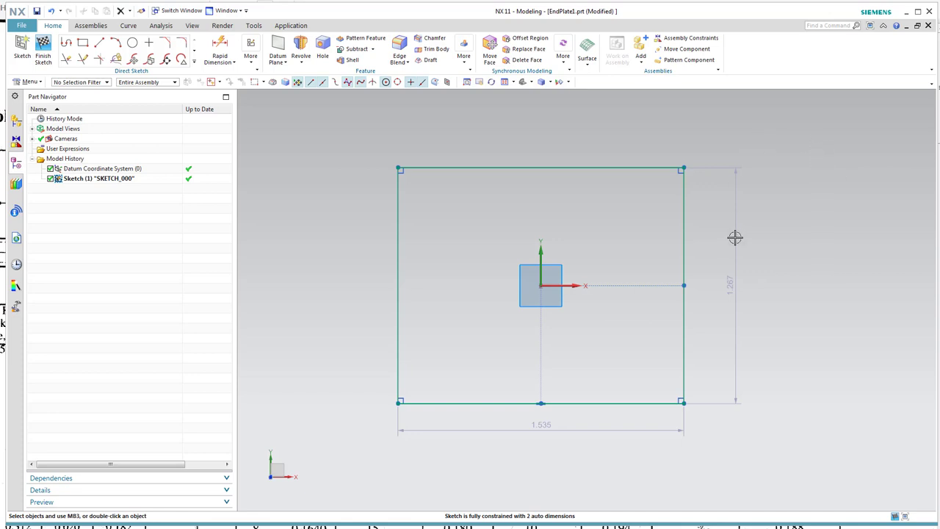
Set the rectangle's height dimension to .95 in.
{"action": "double_click", "coordinate": [711, 285]}
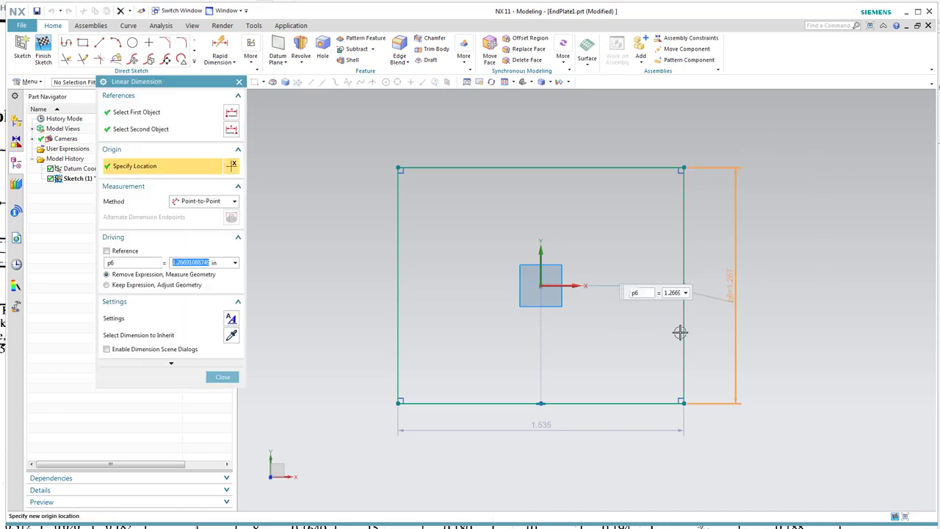
{"action": "left_click", "coordinate": [672, 293]}
{"action": "type", "text": ".95"}
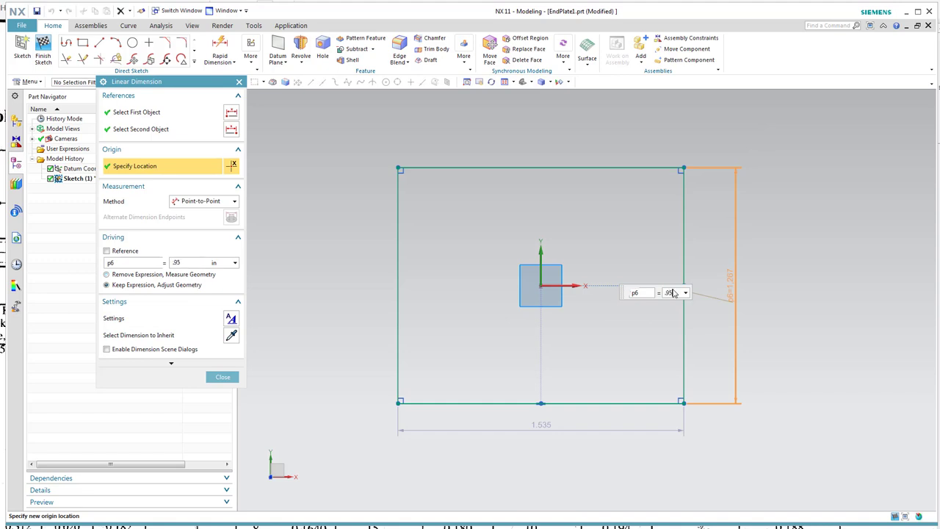
{"action": "key", "text": "Return"}
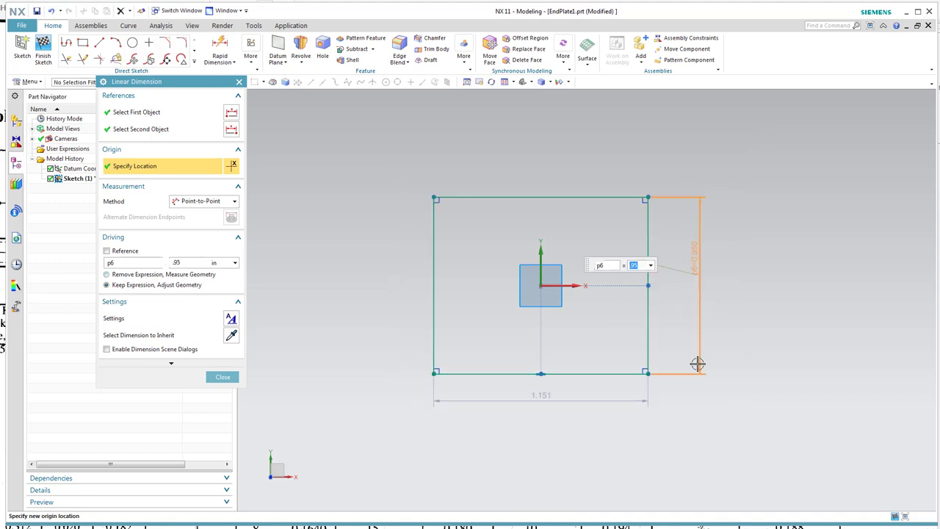
Set the rectangle's width dimension to .7 in and finish dimension editing.
{"action": "double_click", "coordinate": [528, 395]}
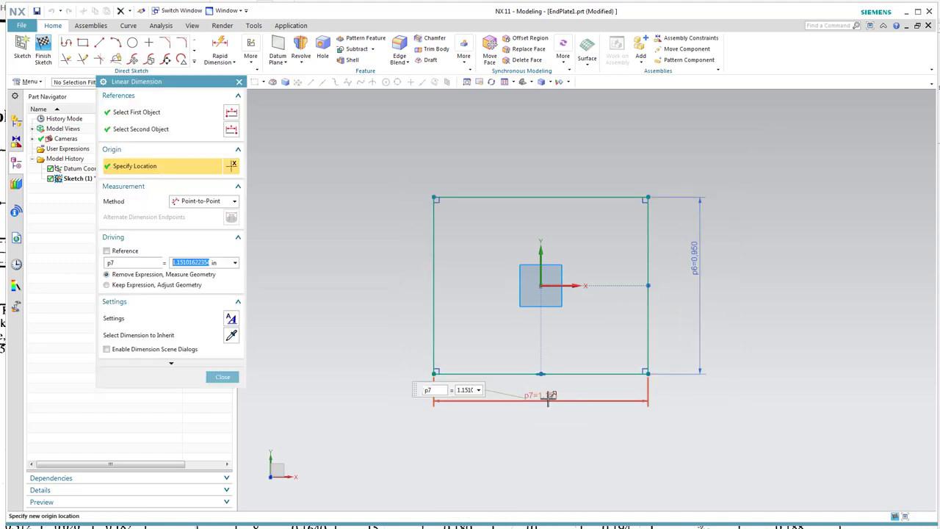
{"action": "left_click", "coordinate": [474, 400]}
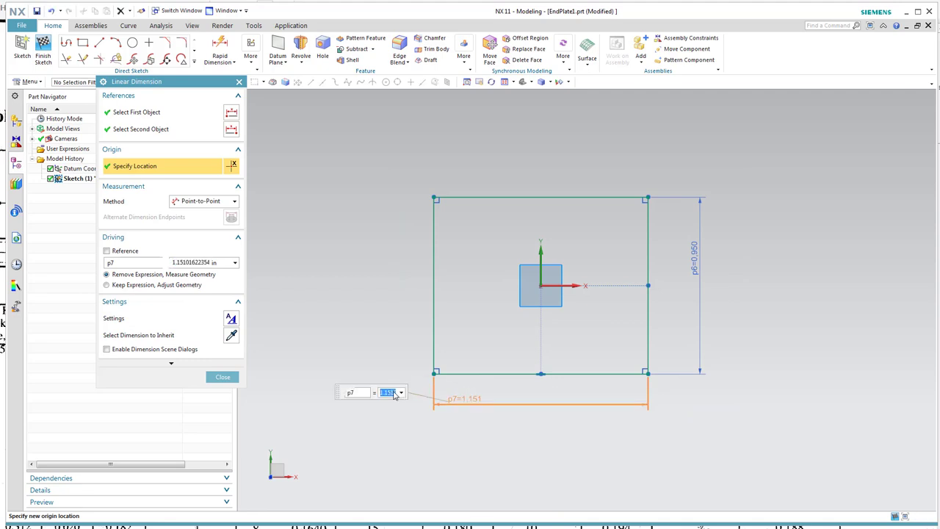
{"action": "type", "text": ".7"}
{"action": "key", "text": "Return"}
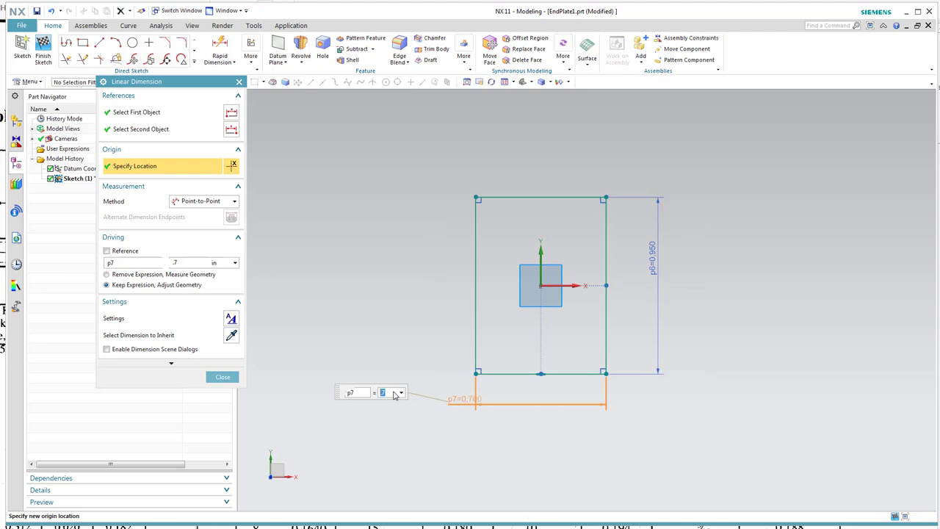
{"action": "left_click", "coordinate": [221, 378]}
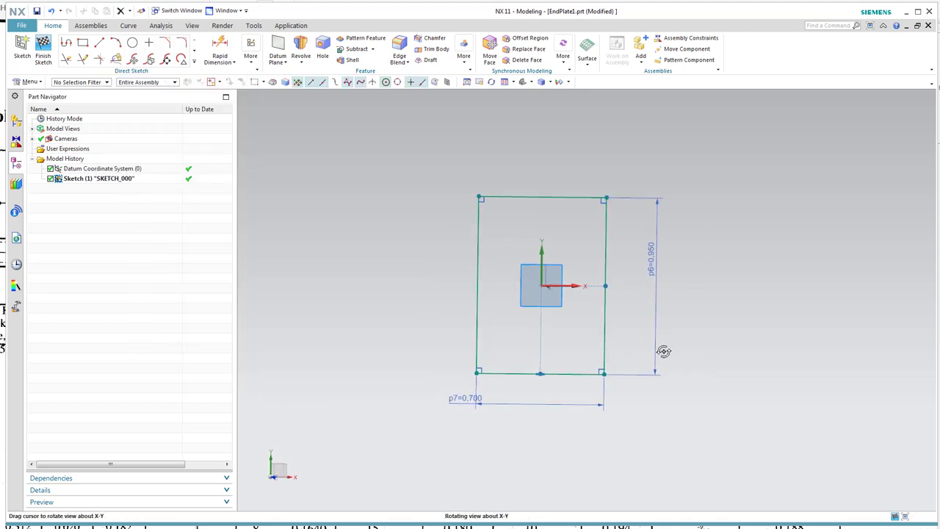
Reposition the width and height dimensions so their labels sit near the middle of the rectangle's sides.
{"action": "left_click", "coordinate": [506, 411]}
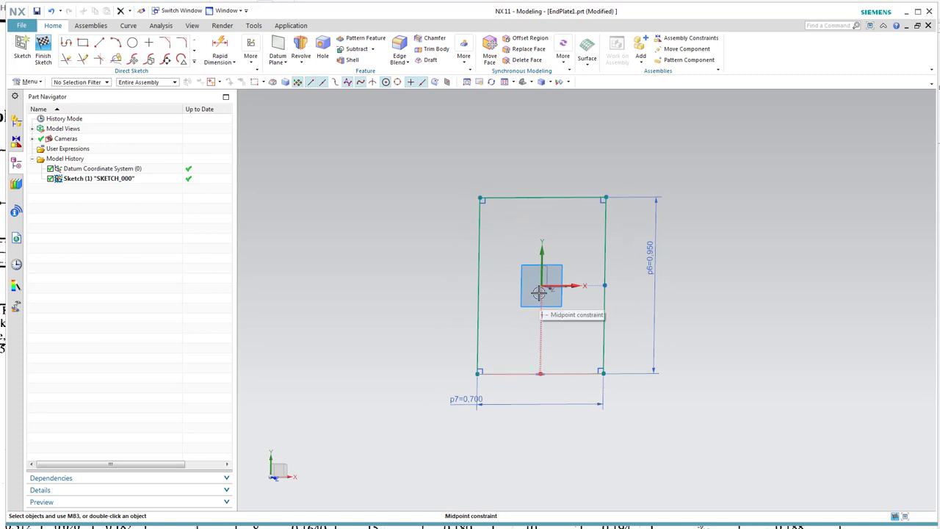
{"action": "mouse_move", "coordinate": [551, 294]}
{"action": "middle_mouse_down"}
{"action": "mouse_move", "coordinate": [581, 337]}
{"action": "mouse_move", "coordinate": [596, 330]}
{"action": "mouse_move", "coordinate": [546, 375]}
{"action": "mouse_move", "coordinate": [551, 330]}
{"action": "middle_mouse_up"}
{"action": "key", "text": "F8"}
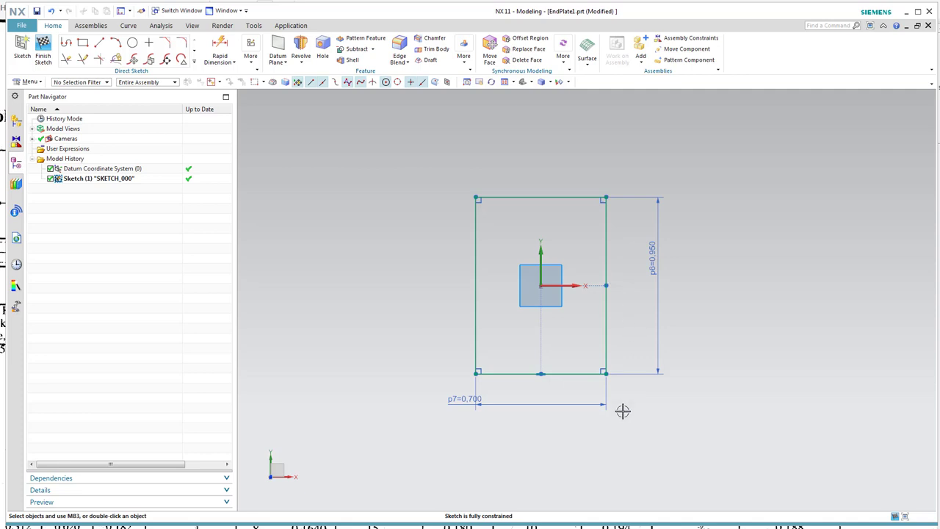
{"action": "left_click_drag", "start_coordinate": [467, 399], "coordinate": [549, 397]}
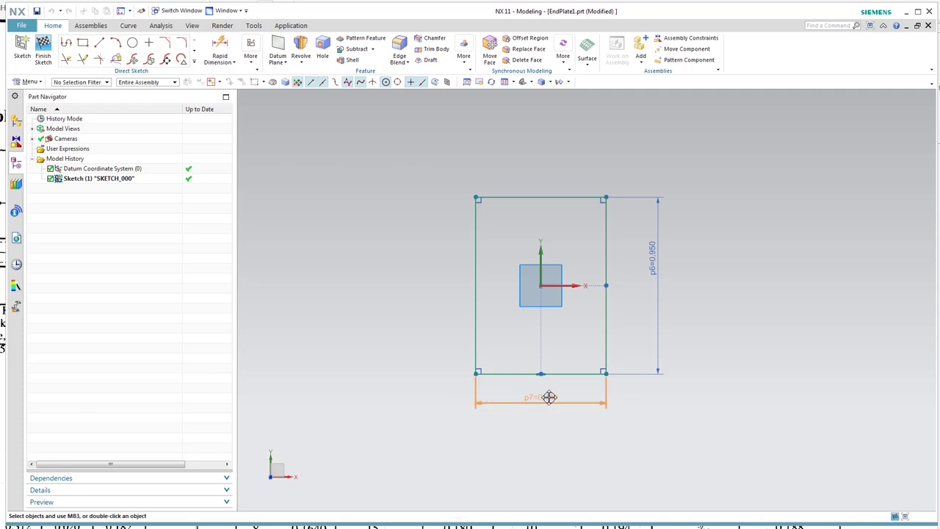
{"action": "mouse_move", "coordinate": [657, 260]}
{"action": "left_mouse_down"}
{"action": "mouse_move", "coordinate": [651, 320]}
{"action": "mouse_move", "coordinate": [650, 287]}
{"action": "left_mouse_up"}
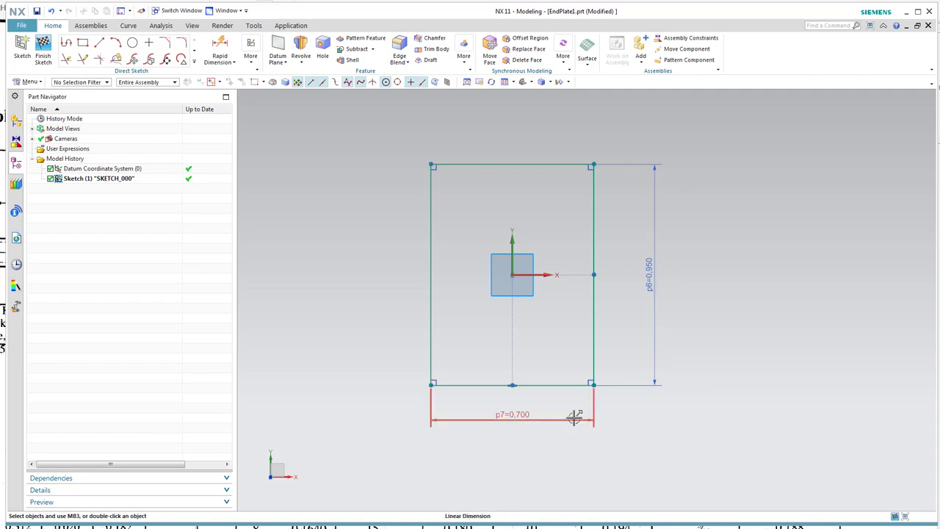
Drive the rectangle's height dimension p6 with the expression p7*2.
{"action": "double_click", "coordinate": [934, 298]}
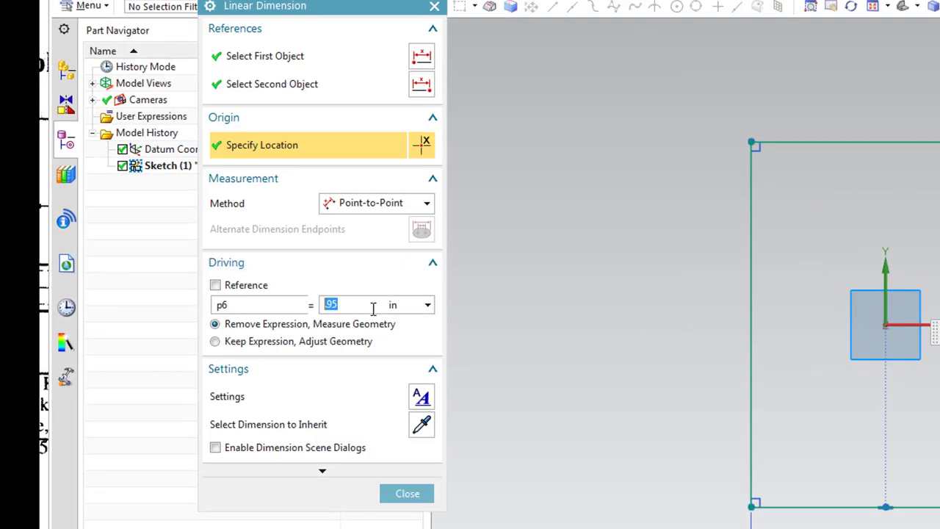
{"action": "type", "text": "p7*2"}
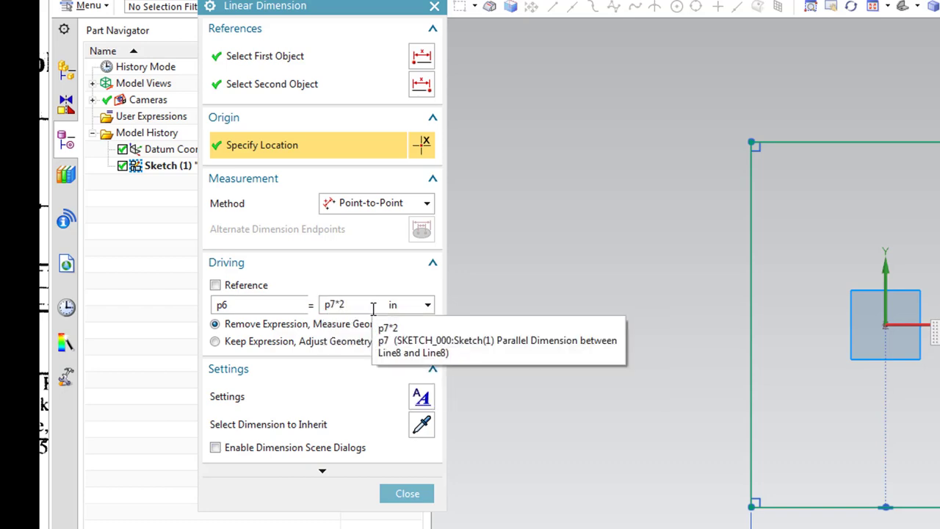
{"action": "key", "text": "Return"}
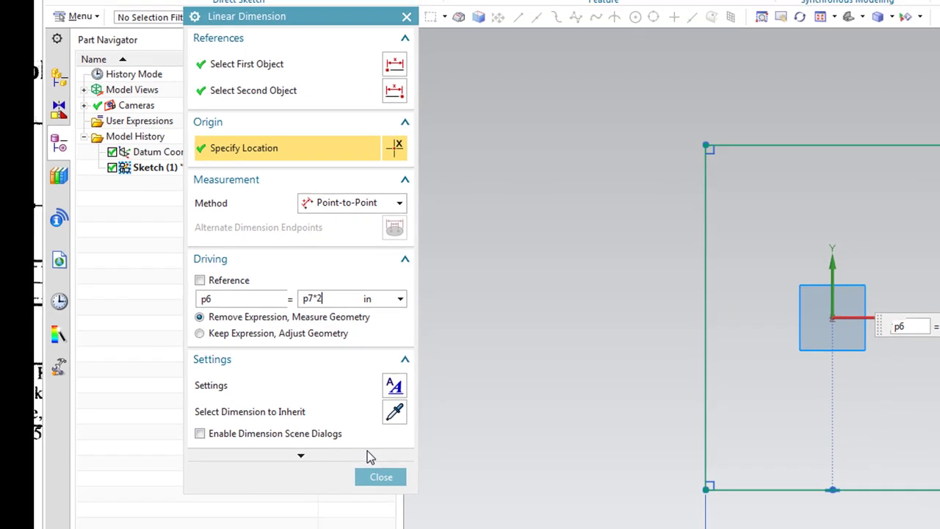
{"action": "left_click", "coordinate": [407, 493]}
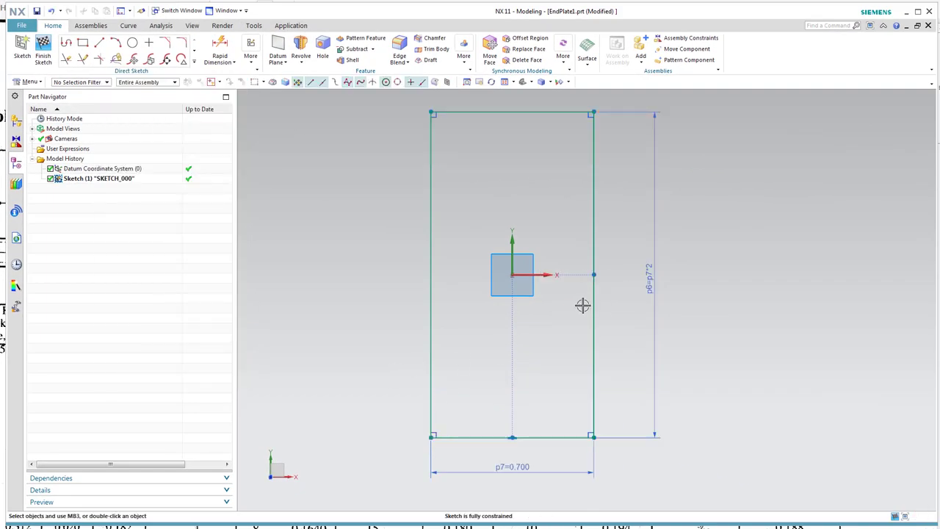
Replace the height dimension's p7*2 formula with .95 in the Expressions dialog.
{"action": "scroll", "coordinate": [659, 252], "scroll_direction": "down", "scroll_amount": 1}
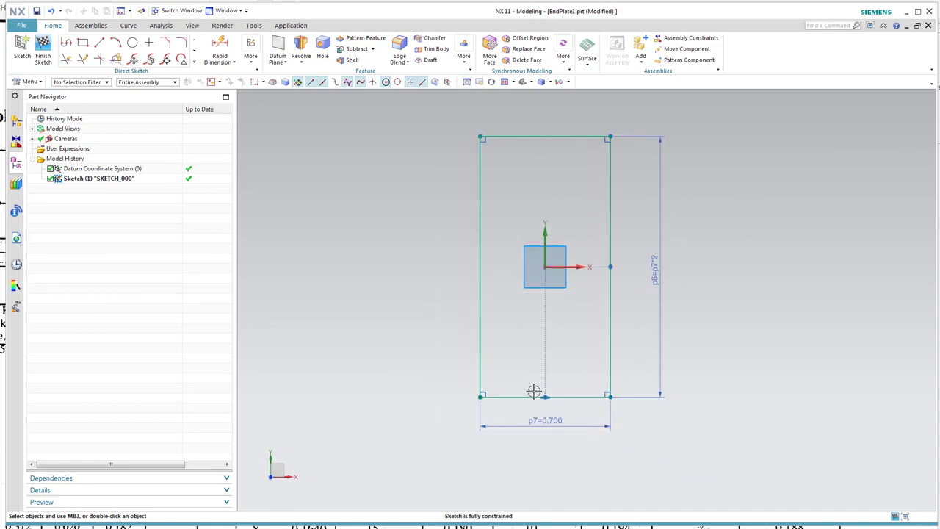
{"action": "double_click", "coordinate": [657, 270]}
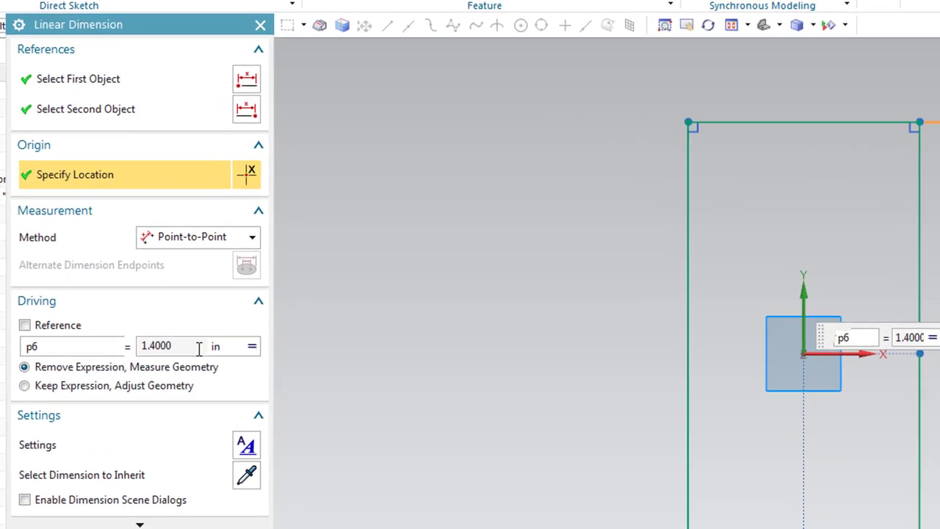
{"action": "left_click", "coordinate": [257, 352]}
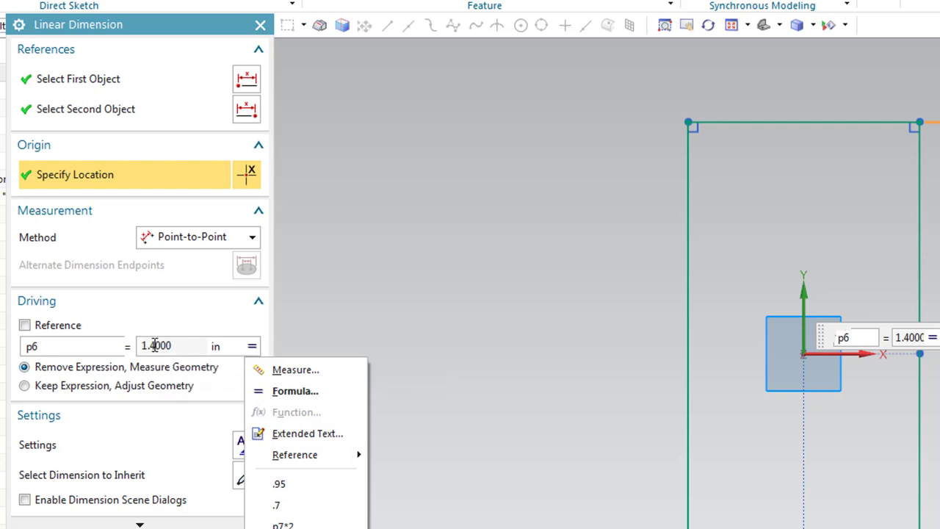
{"action": "left_click", "coordinate": [286, 400]}
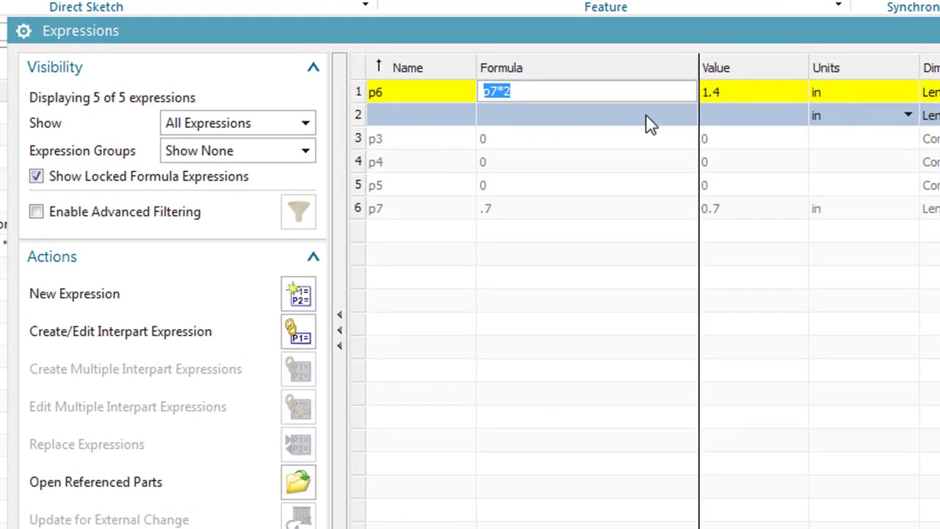
{"action": "type", "text": ".95"}
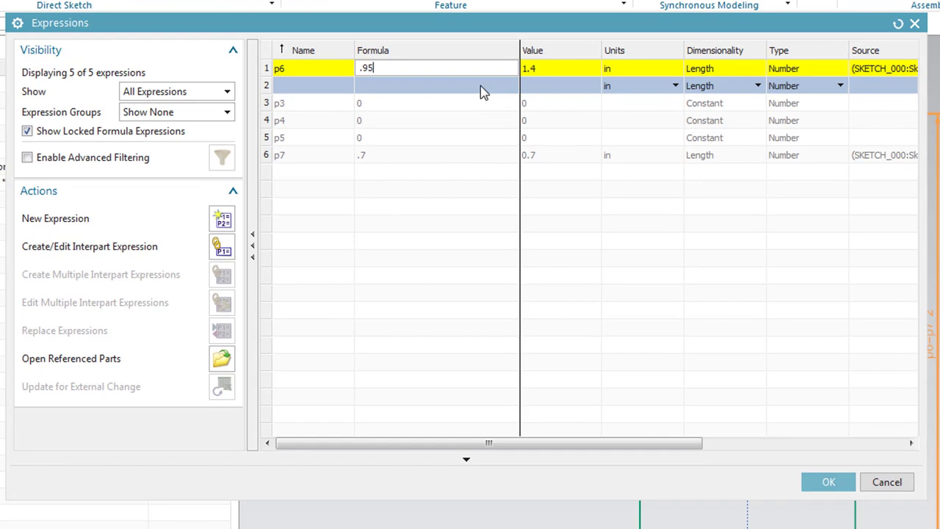
{"action": "left_click", "coordinate": [811, 478]}
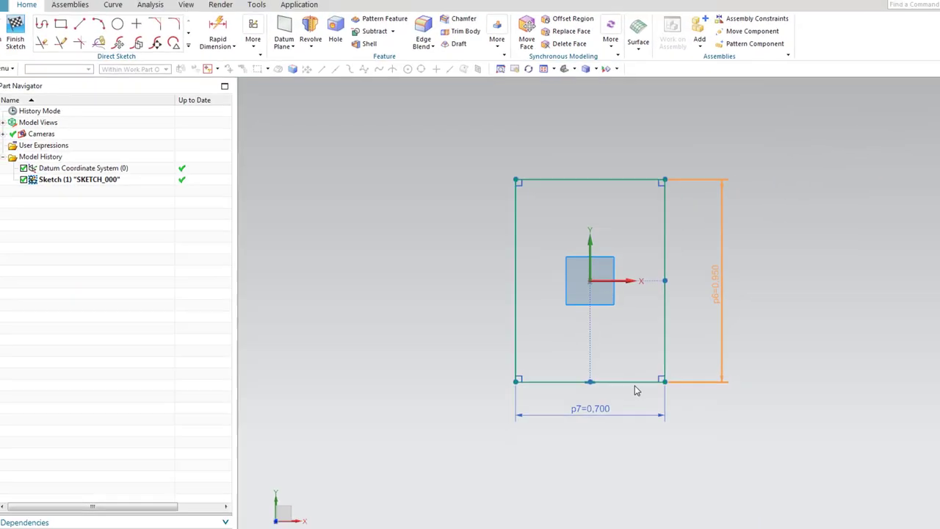
Delete the rectangle's p6 height dimension.
{"action": "left_click", "coordinate": [213, 413]}
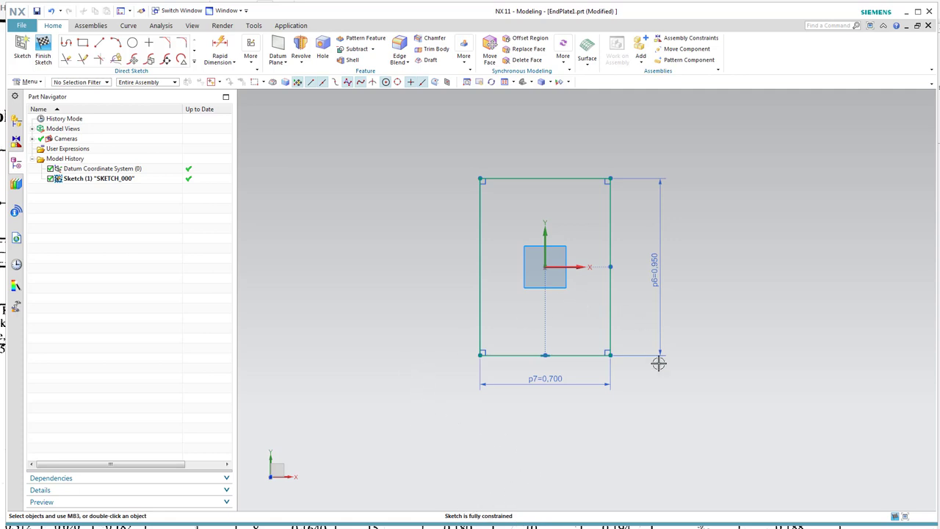
{"action": "left_click", "coordinate": [661, 285]}
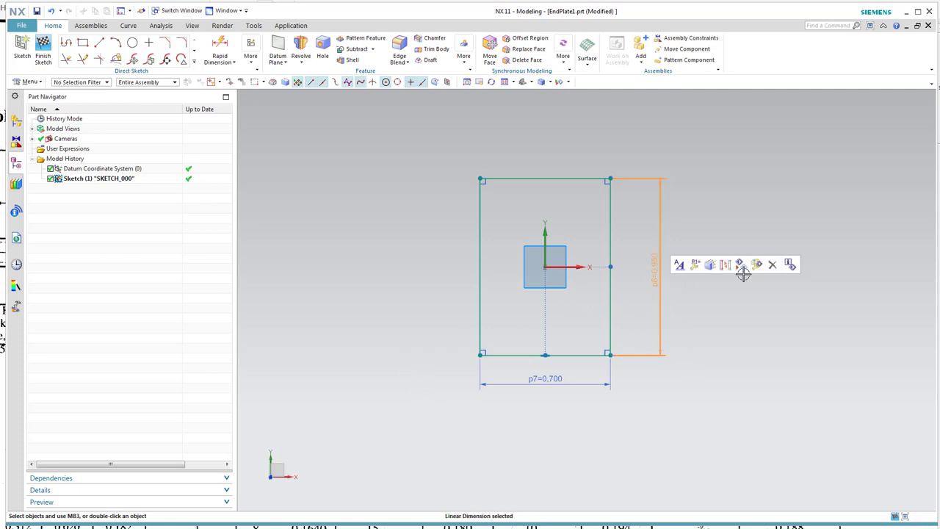
{"action": "left_click", "coordinate": [772, 264]}
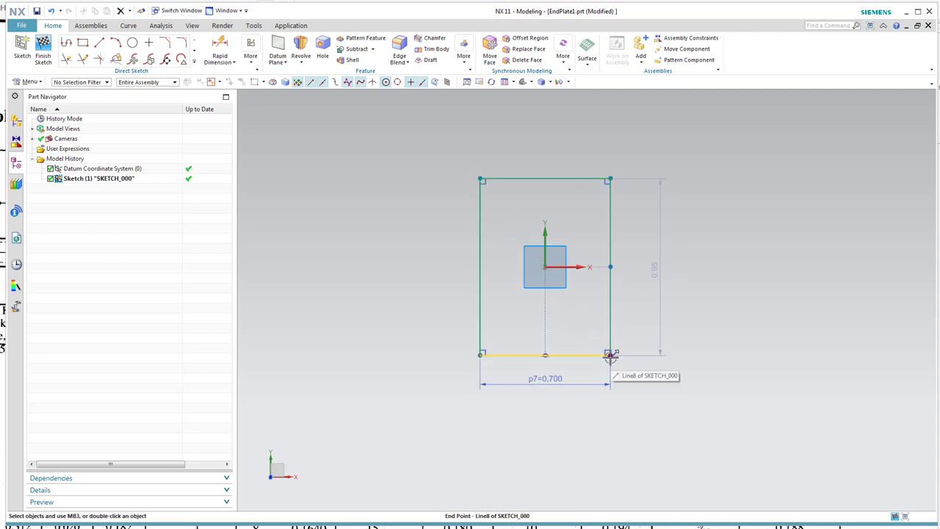
Add a diagonal rapid dimension between the rectangle's upper-left and lower-right corners and set it to 1 in.
{"action": "left_click", "coordinate": [220, 50]}
{"action": "left_click", "coordinate": [485, 180]}
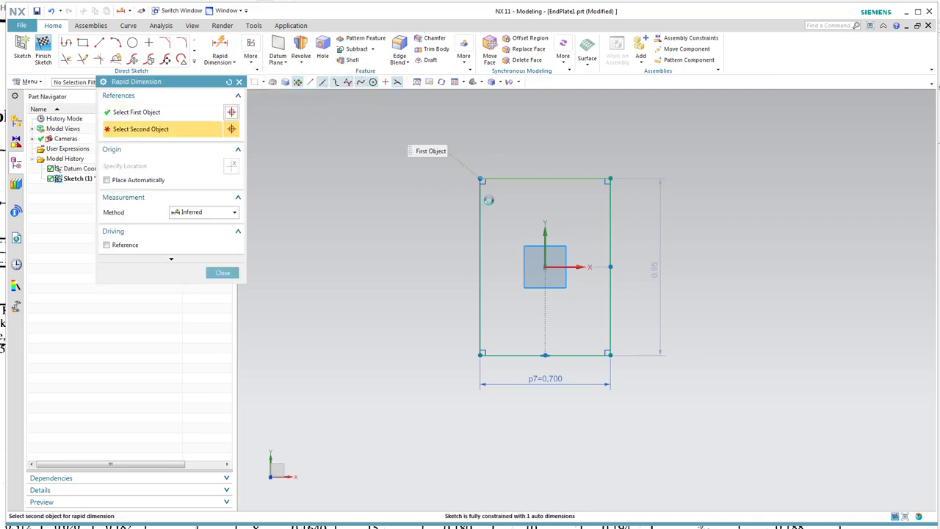
{"action": "left_click", "coordinate": [609, 354]}
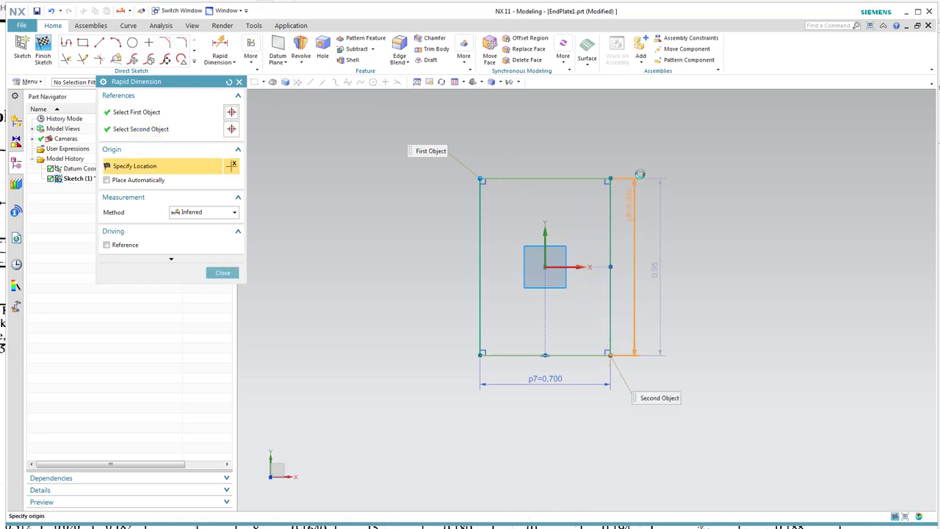
{"action": "left_click", "coordinate": [651, 145]}
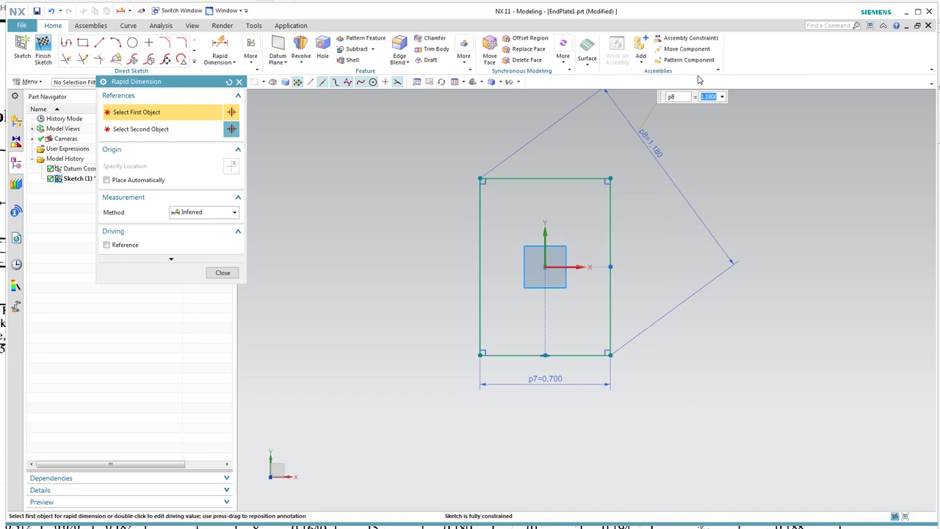
{"action": "key", "text": "Return"}
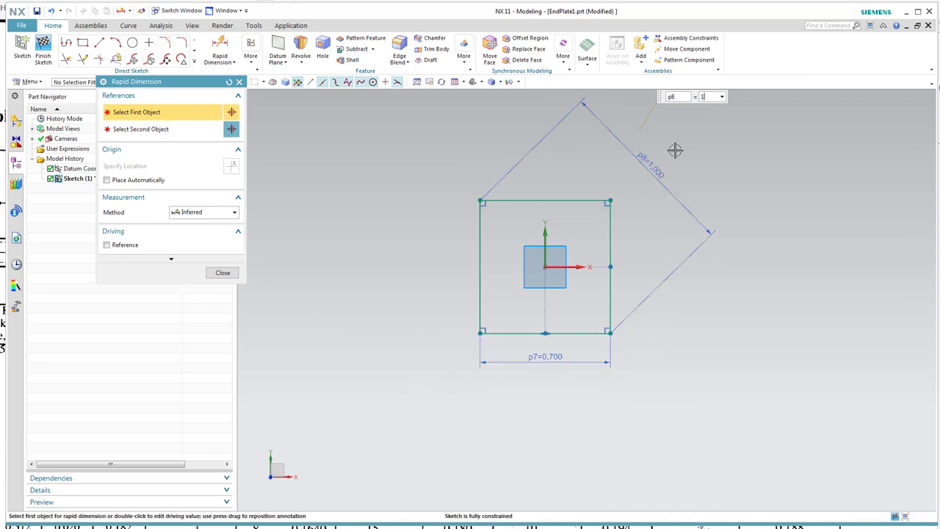
Set the diagonal dimension to 1.5 in and end dimensioning.
{"action": "type", "text": ".5"}
{"action": "key", "text": "Return"}
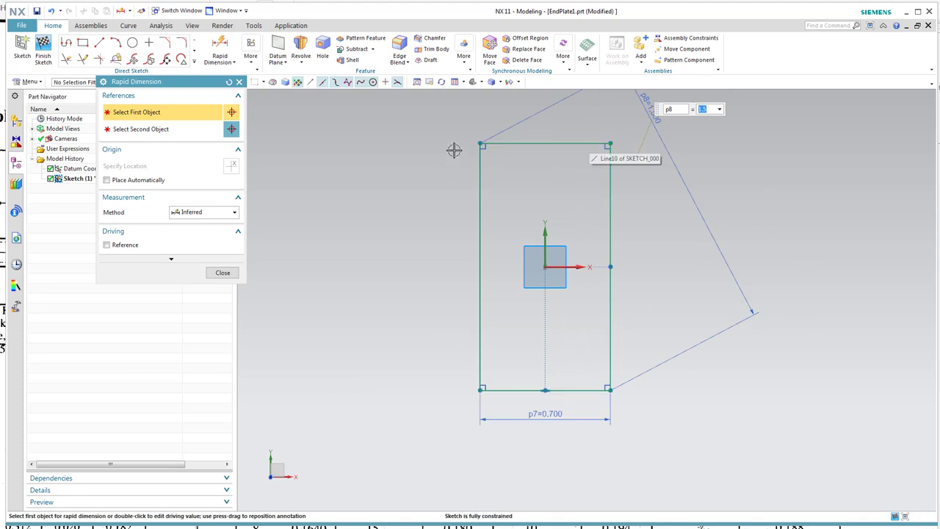
{"action": "left_click", "coordinate": [223, 273]}
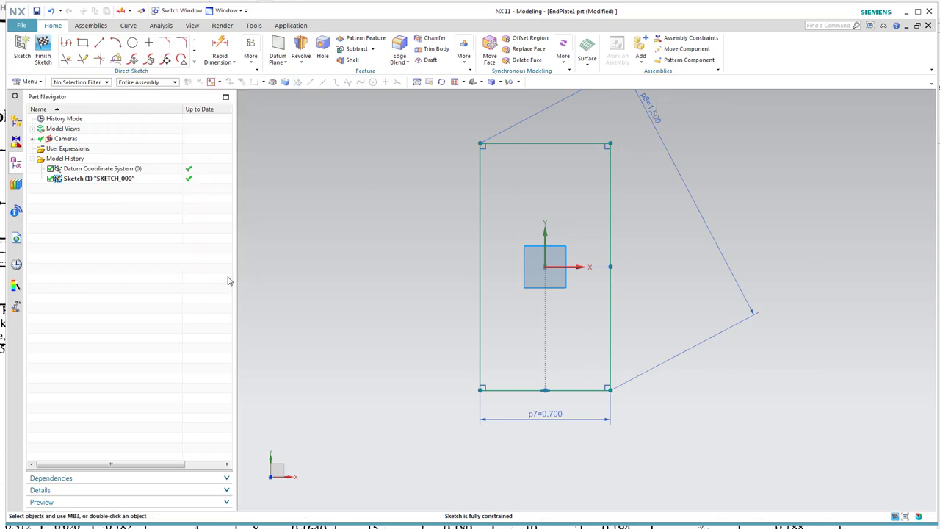
Delete the diagonal dimension and lower the rectangle's top edge until the rectangle is about 0.61 in tall.
{"action": "middle_click_drag", "start_coordinate": [625, 298], "coordinate": [590, 379], "text": "shift"}
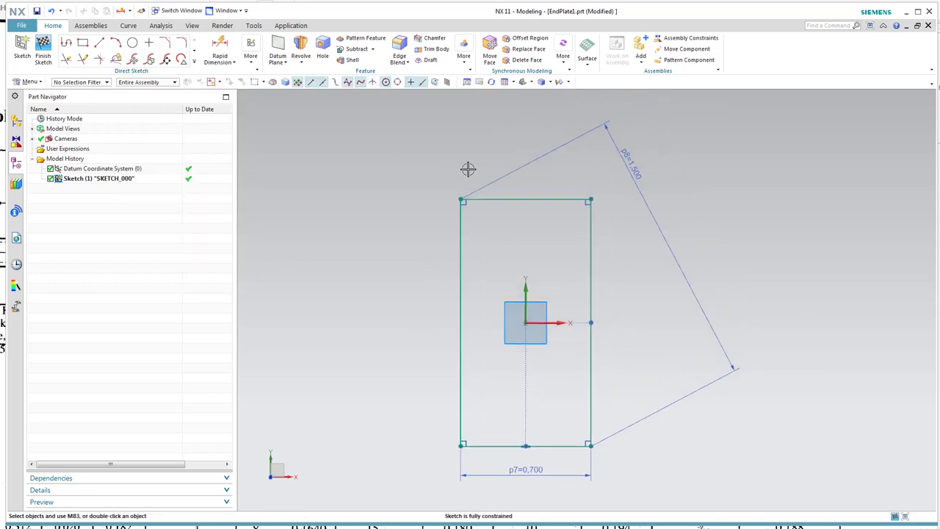
{"action": "left_click_drag", "start_coordinate": [619, 155], "coordinate": [669, 237]}
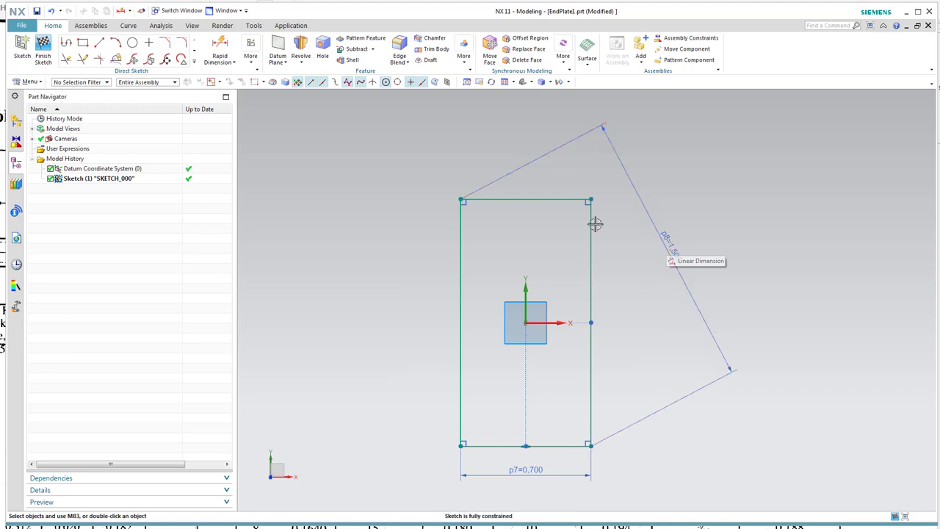
{"action": "left_click", "coordinate": [668, 237]}
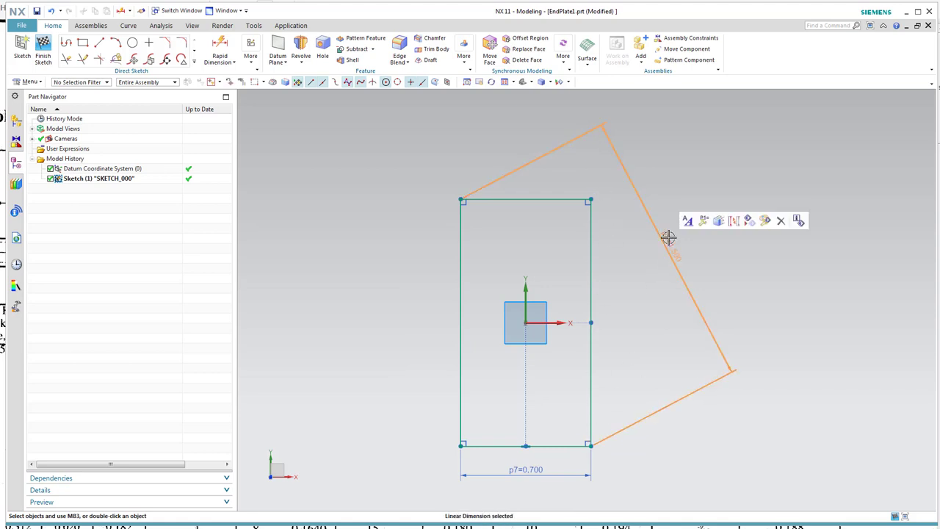
{"action": "left_click", "coordinate": [777, 227]}
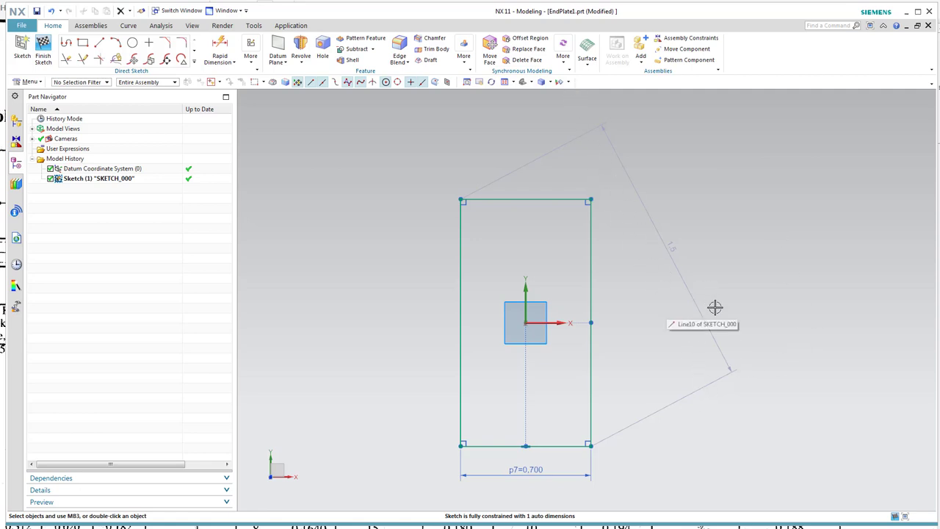
{"action": "left_click_drag", "start_coordinate": [556, 198], "coordinate": [556, 265]}
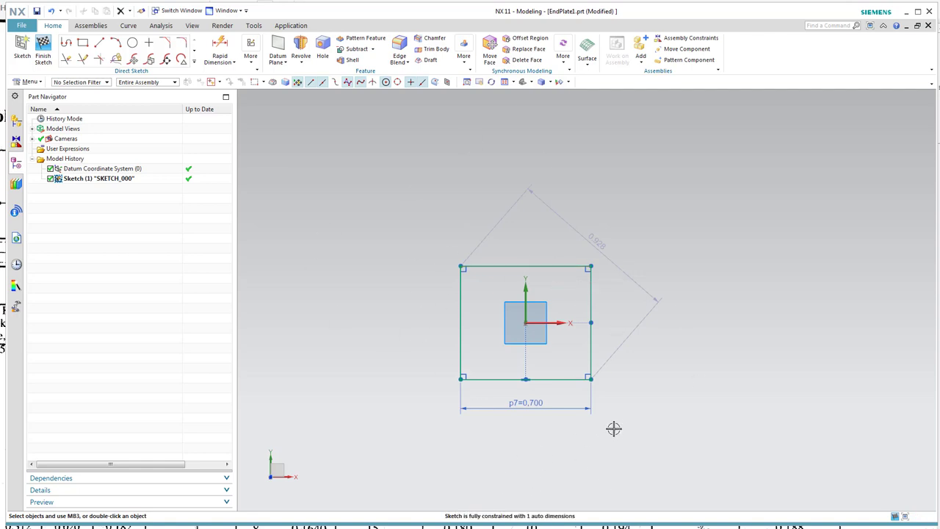
{"action": "left_click", "coordinate": [220, 50]}
{"action": "left_click", "coordinate": [461, 312]}
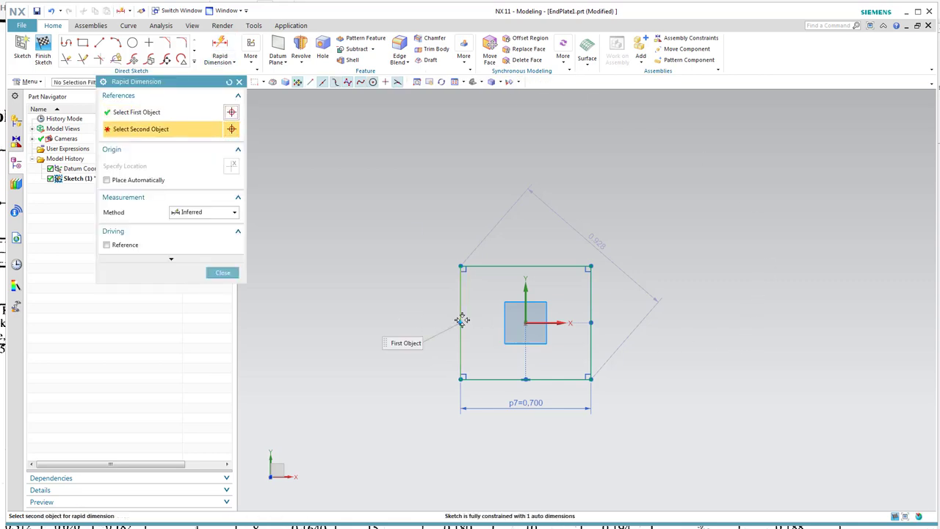
{"action": "key", "text": "Escape"}
{"action": "left_click", "coordinate": [460, 297]}
{"action": "key", "text": "Escape"}
Dimension the rectangle's left side vertically, set it to .95 in and finish the sketch.
{"action": "left_click", "coordinate": [233, 62]}
{"action": "left_click", "coordinate": [219, 46]}
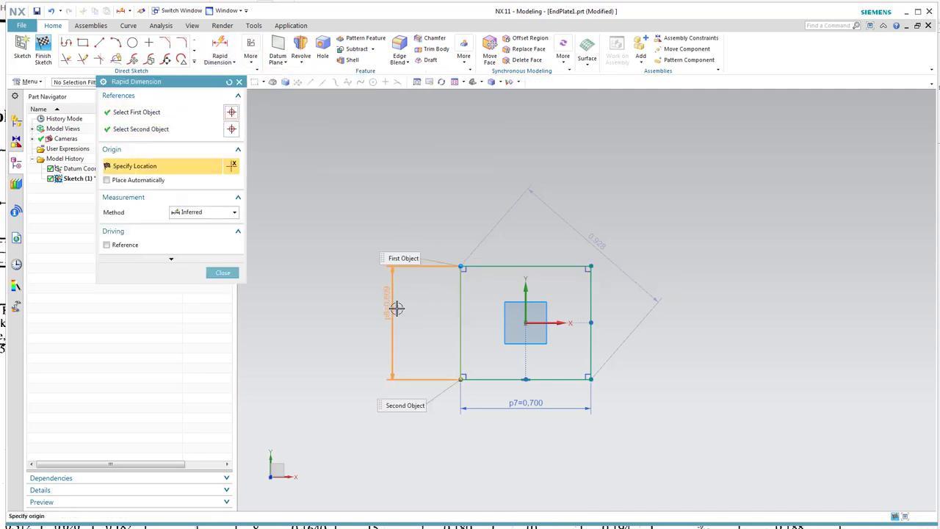
{"action": "left_click", "coordinate": [408, 323]}
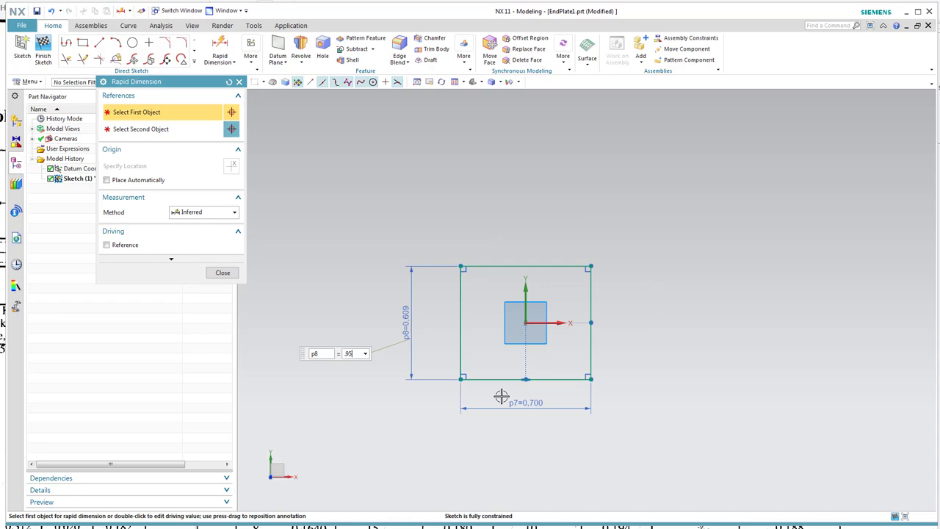
{"action": "type", "text": ".95"}
{"action": "key", "text": "Return"}
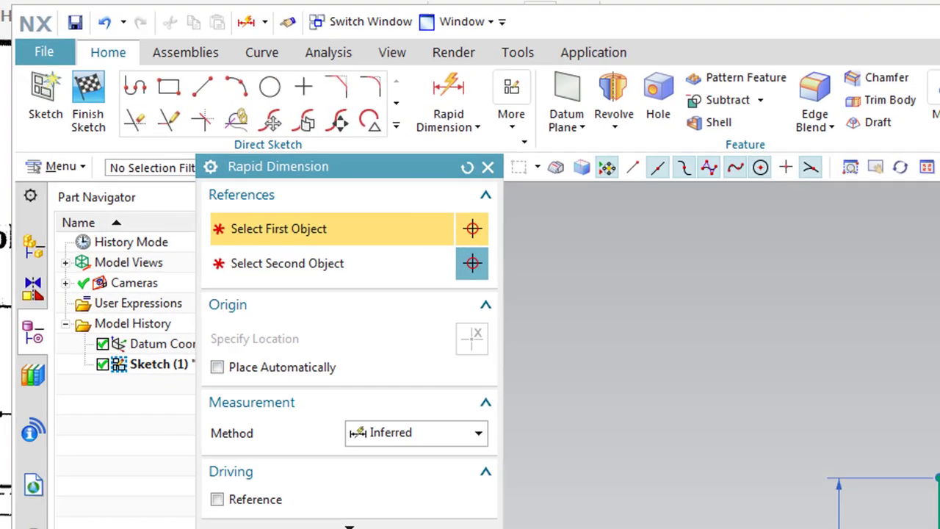
{"action": "left_click", "coordinate": [223, 273]}
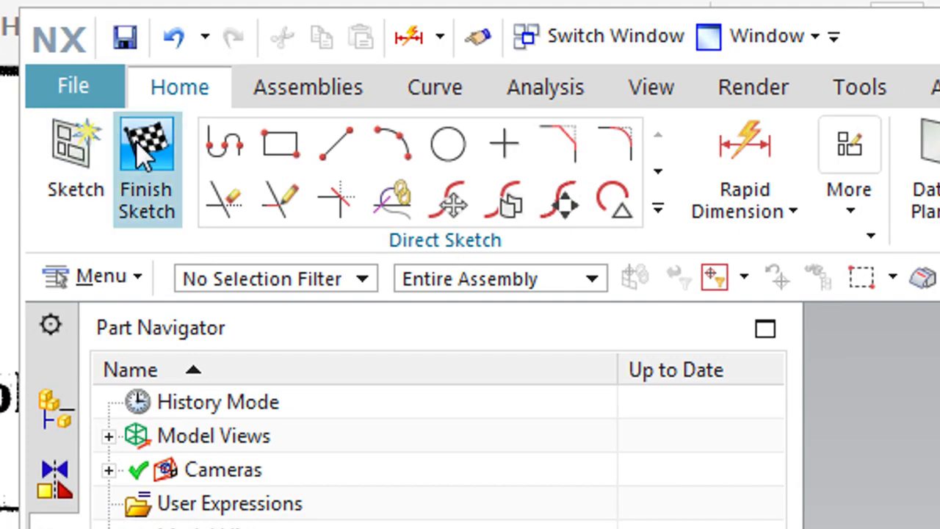
{"action": "left_click", "coordinate": [147, 169]}
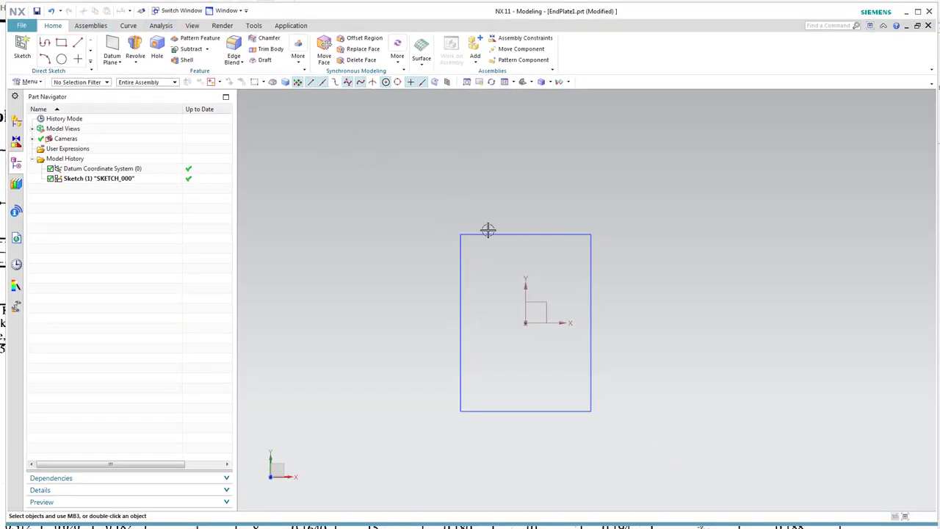
Begin an Extrude of the rectangle sketch and move its start limit up to 0.68 in.
{"action": "mouse_move", "coordinate": [510, 313]}
{"action": "middle_mouse_down", "text": "shift"}
{"action": "mouse_move", "coordinate": [535, 210]}
{"action": "mouse_move", "coordinate": [532, 260]}
{"action": "middle_mouse_up", "text": "shift"}
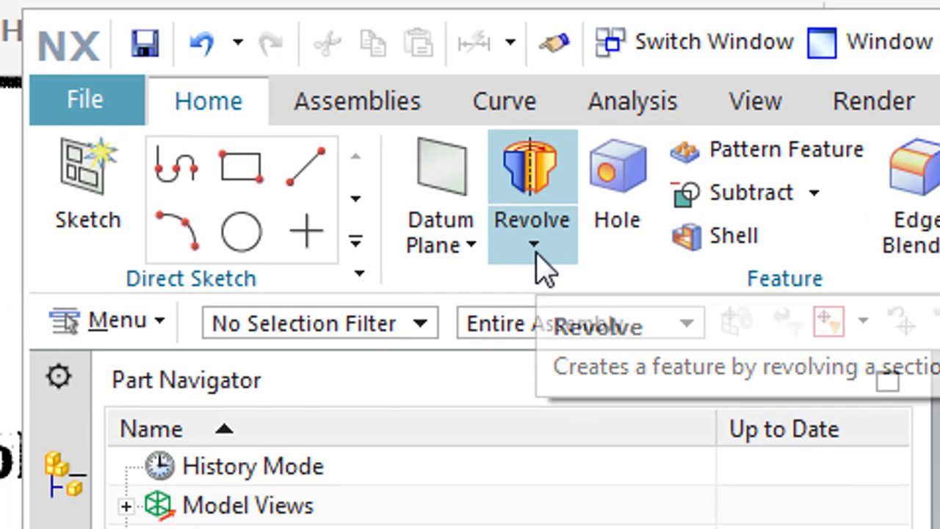
{"action": "left_click", "coordinate": [135, 61]}
{"action": "left_click", "coordinate": [570, 315]}
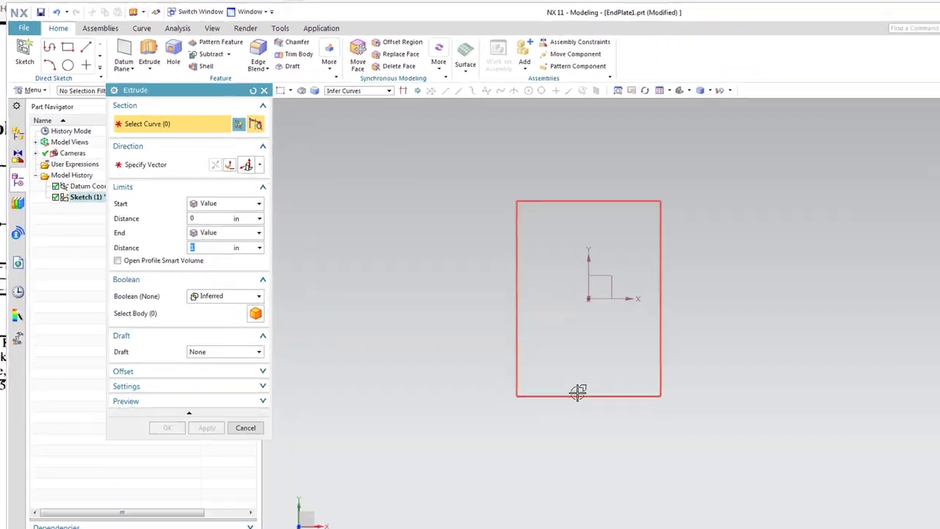
{"action": "left_click", "coordinate": [523, 356]}
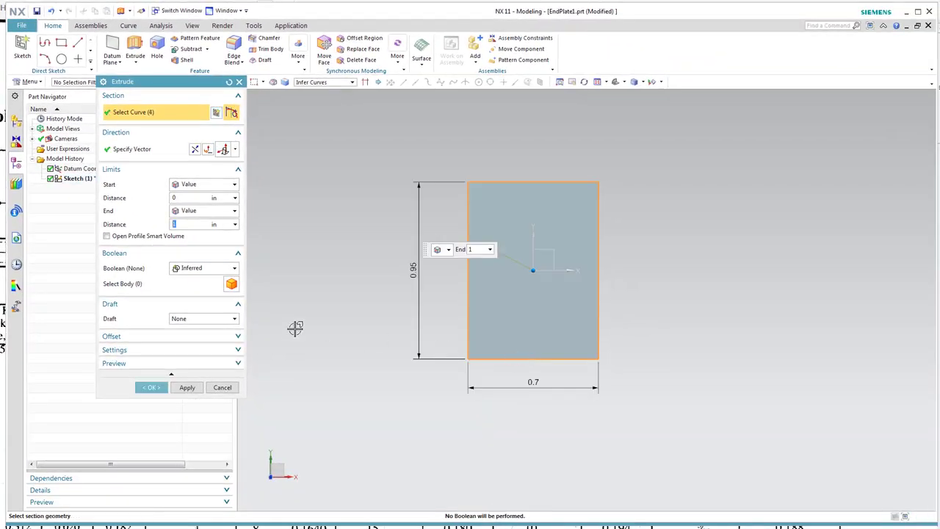
{"action": "middle_click_drag", "start_coordinate": [679, 342], "coordinate": [695, 293]}
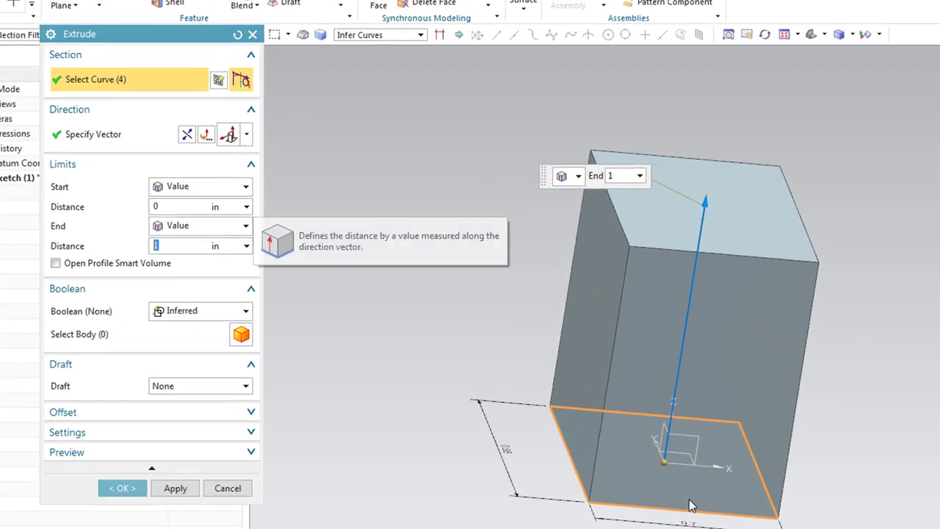
{"action": "left_click_drag", "start_coordinate": [690, 411], "coordinate": [730, 300]}
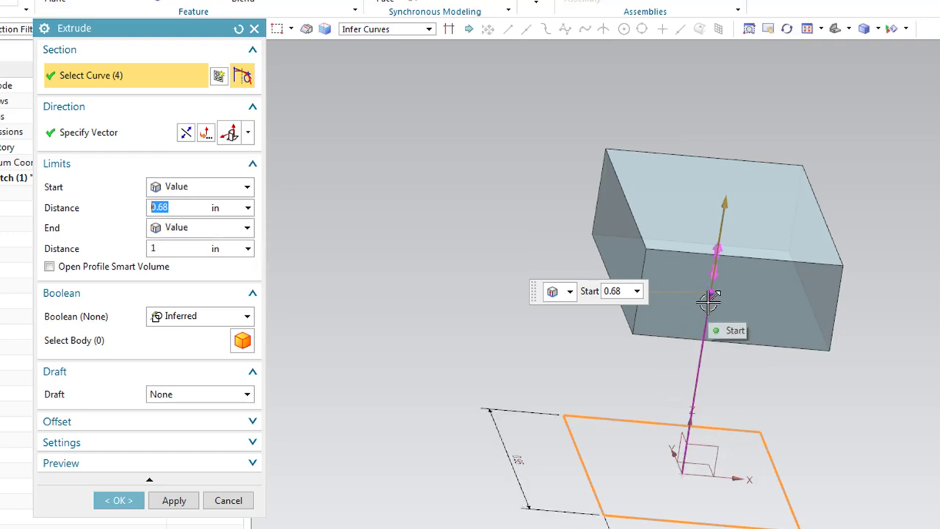
Apply a Single-Sided offset to the extrude and adjust its end value to 0.19 in.
{"action": "left_click", "coordinate": [257, 426]}
{"action": "left_click", "coordinate": [149, 444]}
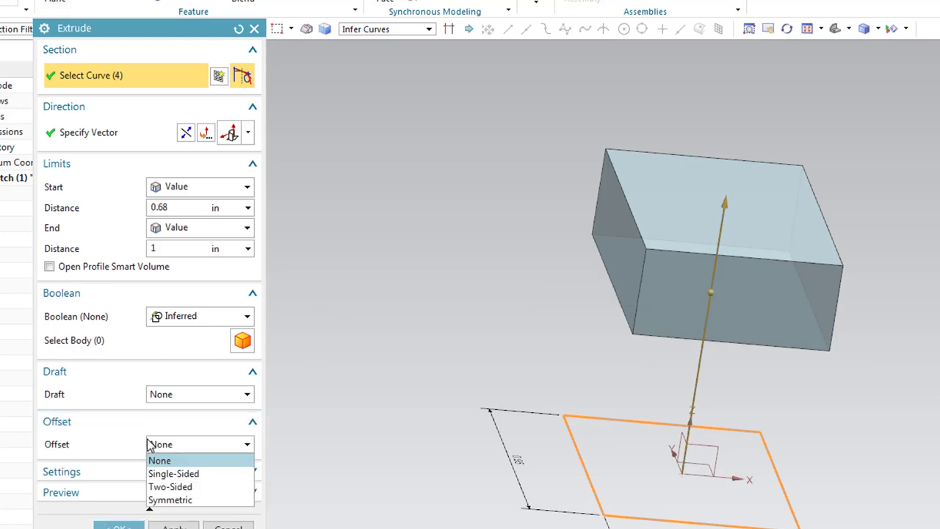
{"action": "left_click", "coordinate": [187, 475]}
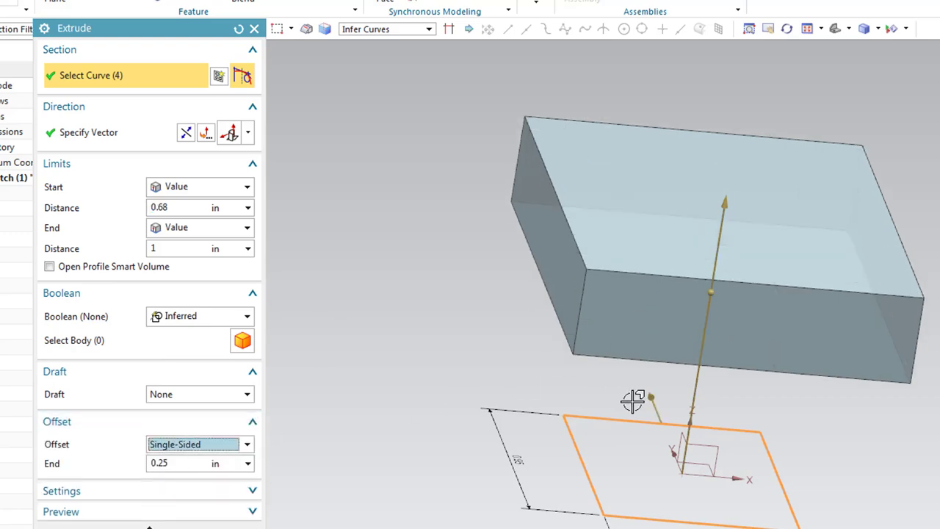
{"action": "middle_click_drag", "start_coordinate": [847, 441], "coordinate": [907, 220]}
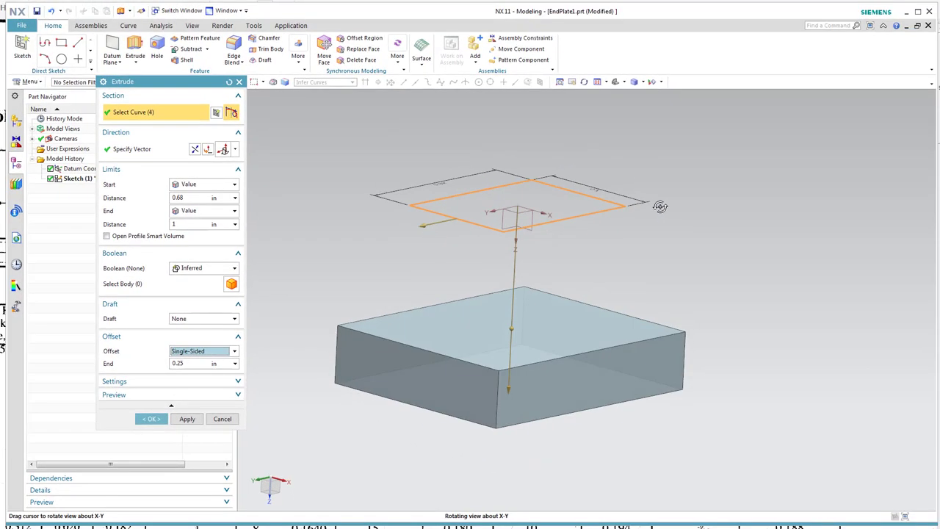
{"action": "middle_click_drag", "start_coordinate": [660, 206], "coordinate": [426, 291]}
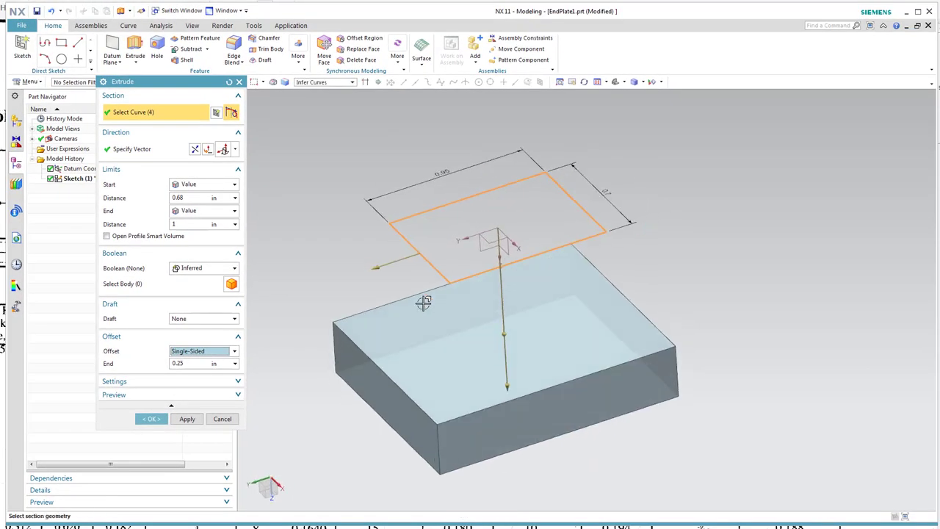
{"action": "mouse_move", "coordinate": [370, 263]}
{"action": "left_mouse_down"}
{"action": "mouse_move", "coordinate": [429, 262]}
{"action": "mouse_move", "coordinate": [384, 273]}
{"action": "left_mouse_up"}
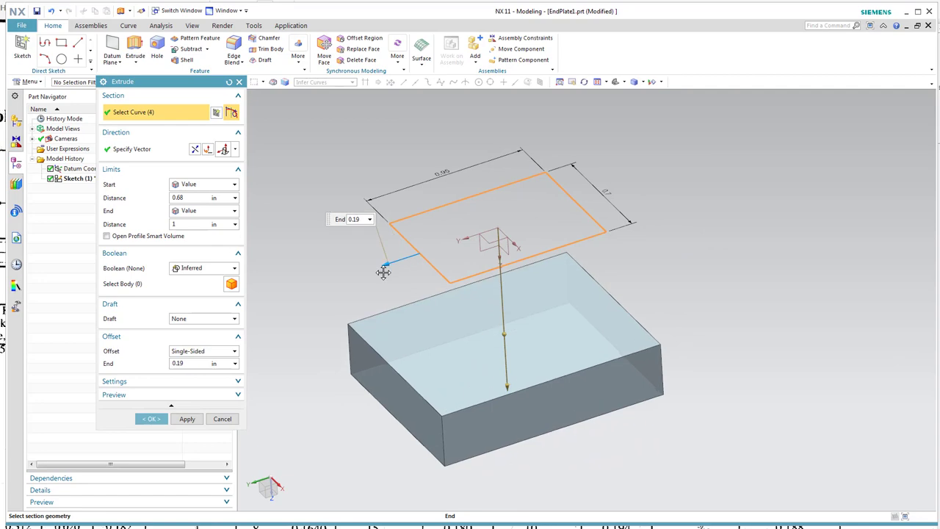
Try the Two-Sided offset on the extrude, inspect the preview, and reset the offset to None.
{"action": "left_click", "coordinate": [206, 353]}
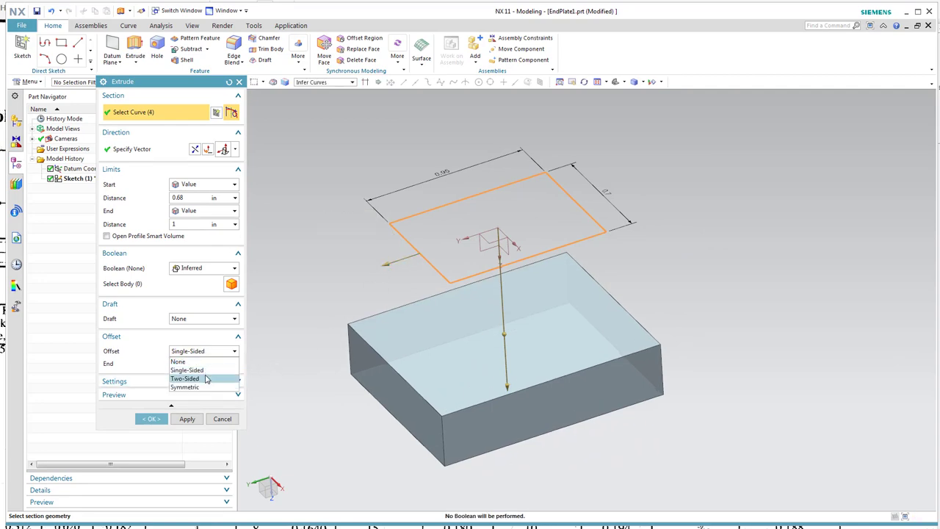
{"action": "left_click", "coordinate": [202, 378]}
{"action": "middle_click_drag", "start_coordinate": [506, 305], "coordinate": [539, 262]}
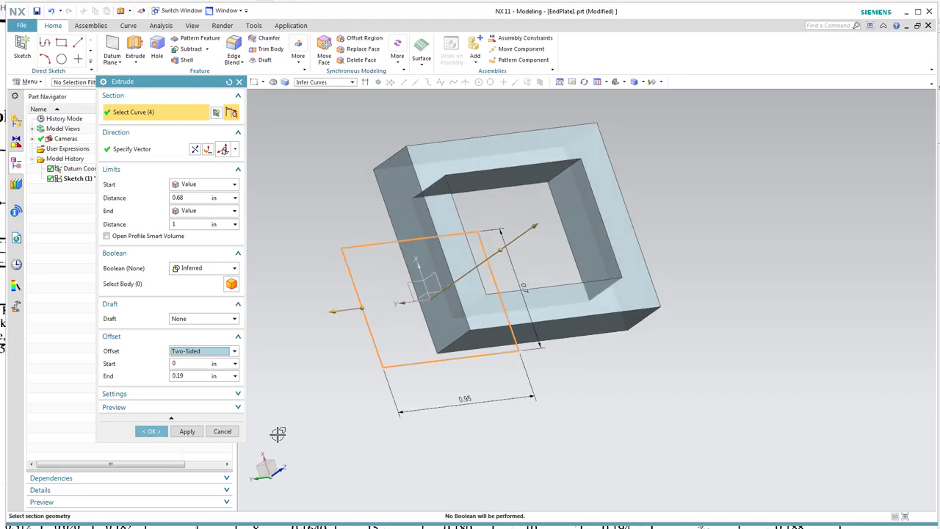
{"action": "left_click", "coordinate": [196, 352]}
{"action": "left_click", "coordinate": [195, 361]}
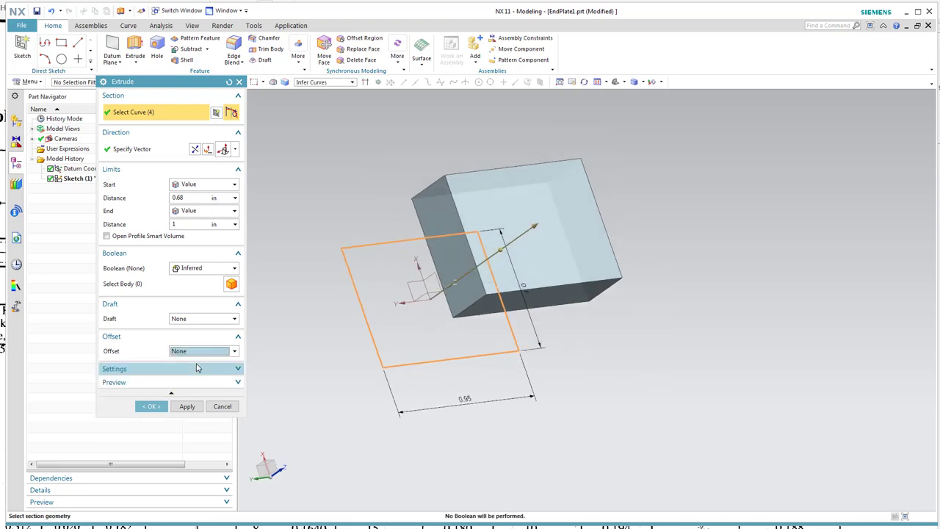
Try a From Start Limit draft of 30 degrees on the extrude and inspect the tapered preview.
{"action": "left_click", "coordinate": [236, 370]}
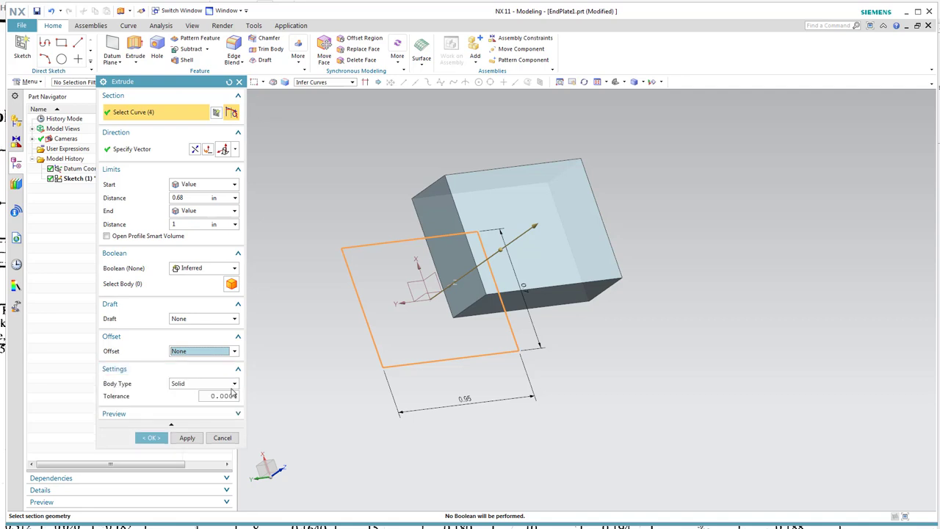
{"action": "left_click", "coordinate": [204, 319]}
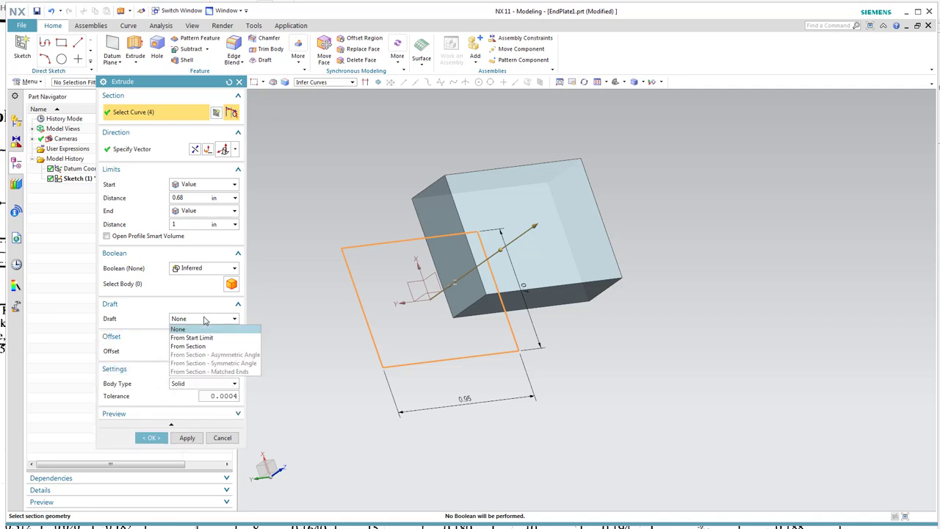
{"action": "left_click", "coordinate": [205, 337]}
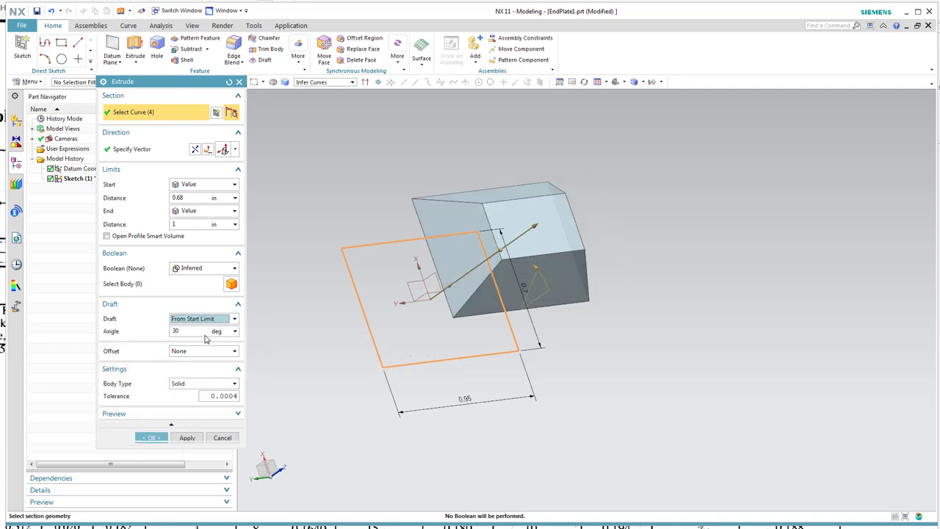
{"action": "middle_click_drag", "start_coordinate": [466, 349], "coordinate": [381, 267]}
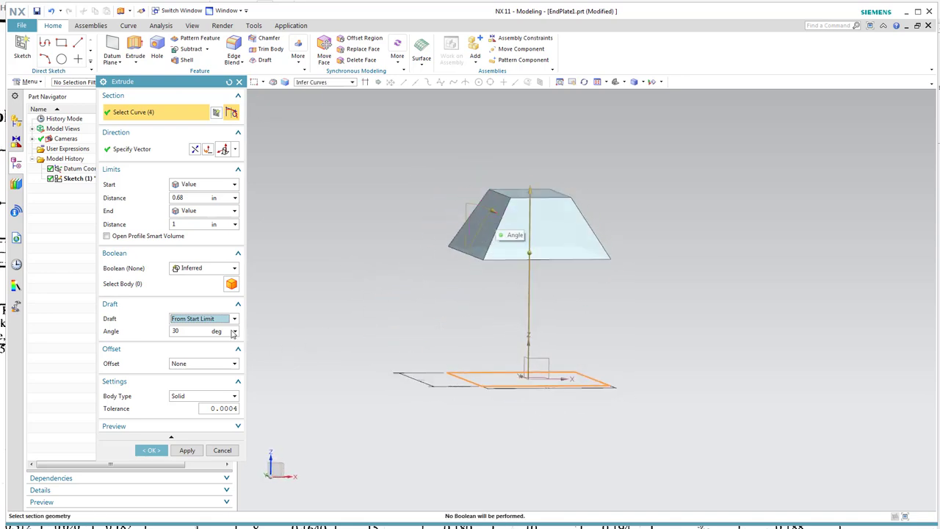
Try a From Section draft with the extrude's start limit lowered to 0.2 in, and reset the draft to None.
{"action": "left_click", "coordinate": [210, 323]}
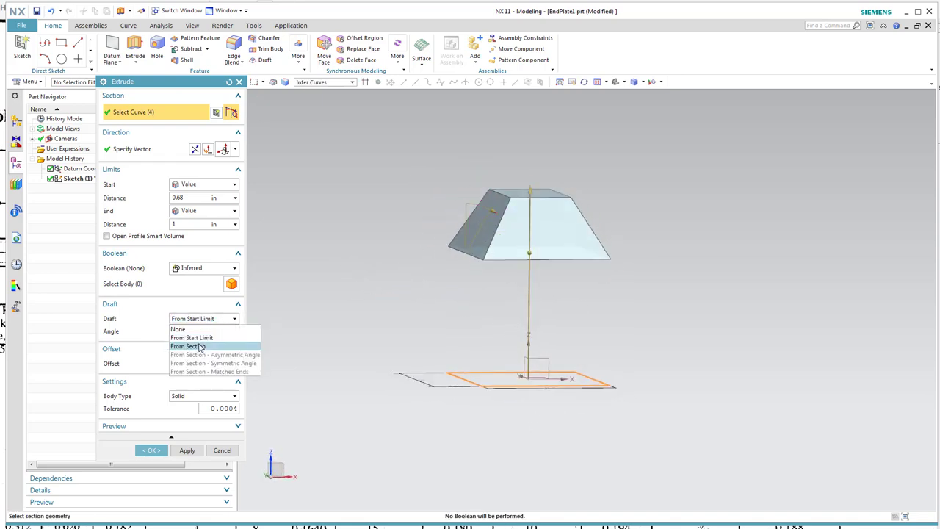
{"action": "left_click", "coordinate": [200, 346]}
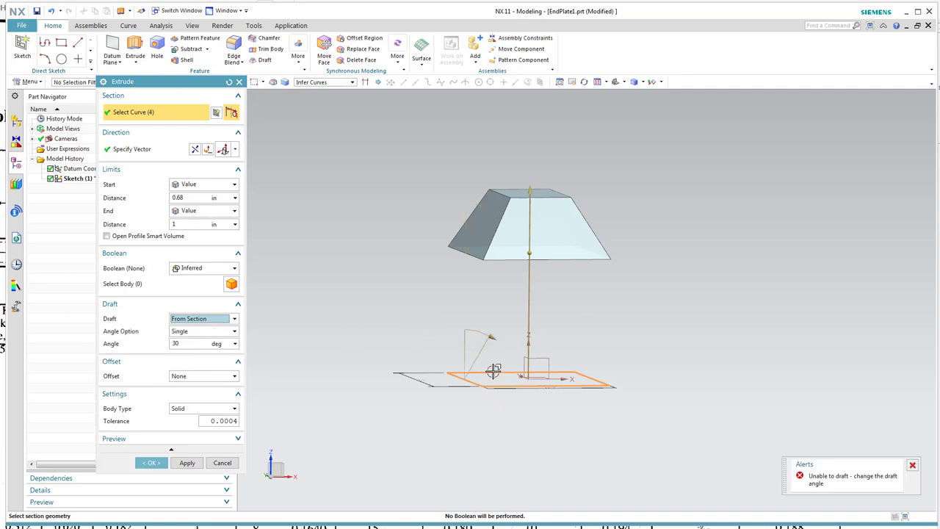
{"action": "left_click_drag", "start_coordinate": [521, 257], "coordinate": [529, 334]}
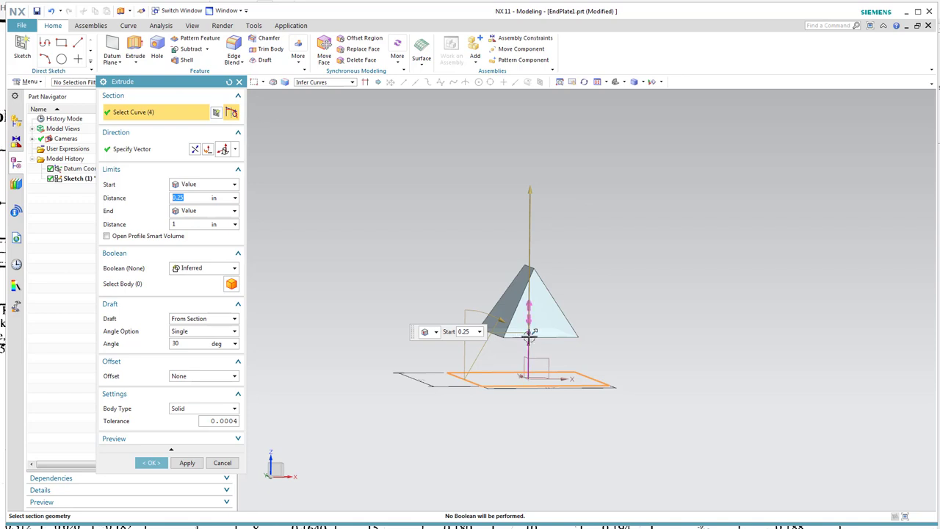
{"action": "left_click_drag", "start_coordinate": [528, 333], "coordinate": [528, 342]}
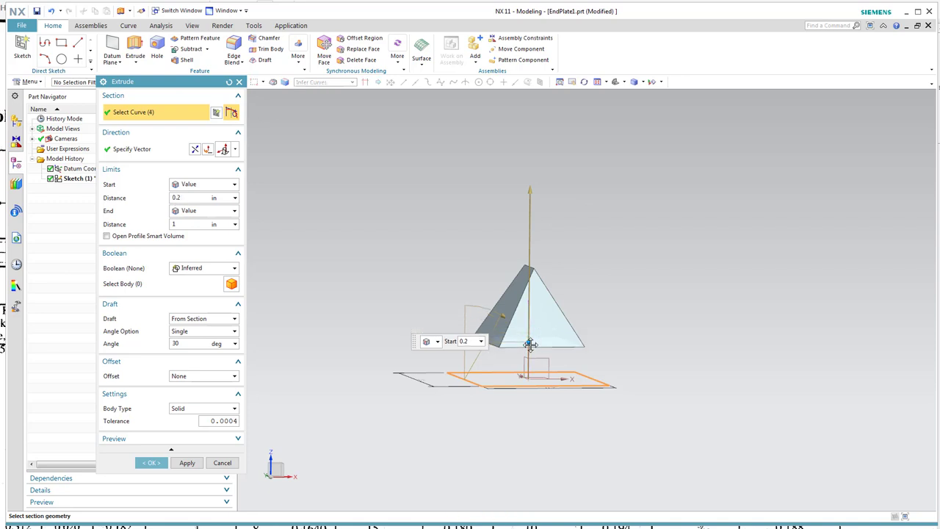
{"action": "left_click", "coordinate": [197, 319]}
{"action": "left_click", "coordinate": [260, 329]}
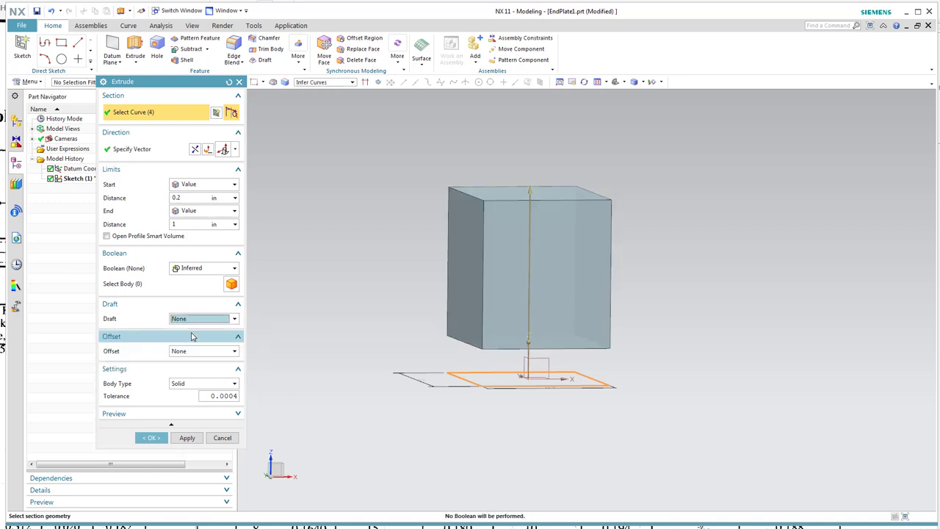
Extrude the rectangle from 0 to 0.25 in as a solid and close the Extrude command.
{"action": "left_click_drag", "start_coordinate": [207, 199], "coordinate": [161, 203]}
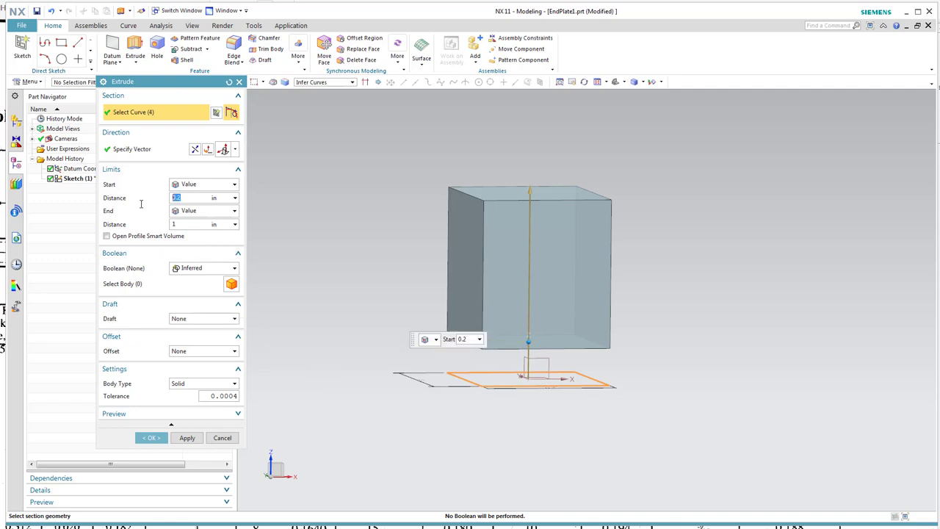
{"action": "left_click", "coordinate": [186, 223]}
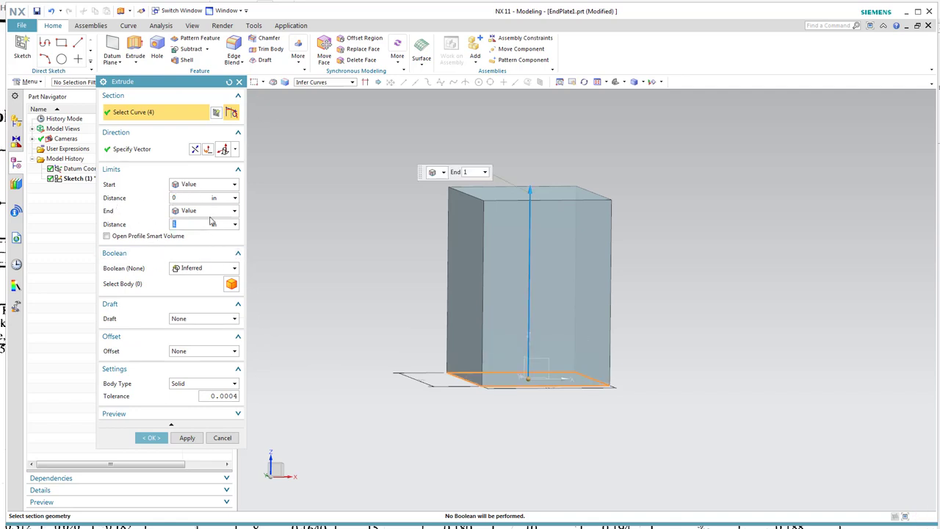
{"action": "type", "text": "."}
{"action": "left_click", "coordinate": [186, 437]}
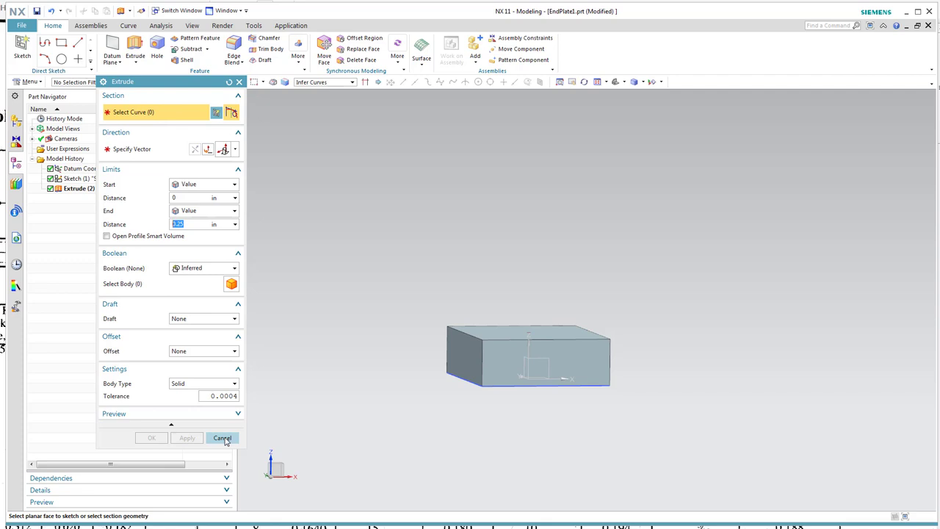
{"action": "left_click", "coordinate": [223, 437]}
Start a Hole feature with the General Hole type and Counterbored form.
{"action": "middle_click_drag", "start_coordinate": [576, 276], "coordinate": [421, 153]}
{"action": "middle_click_drag", "start_coordinate": [654, 337], "coordinate": [694, 354]}
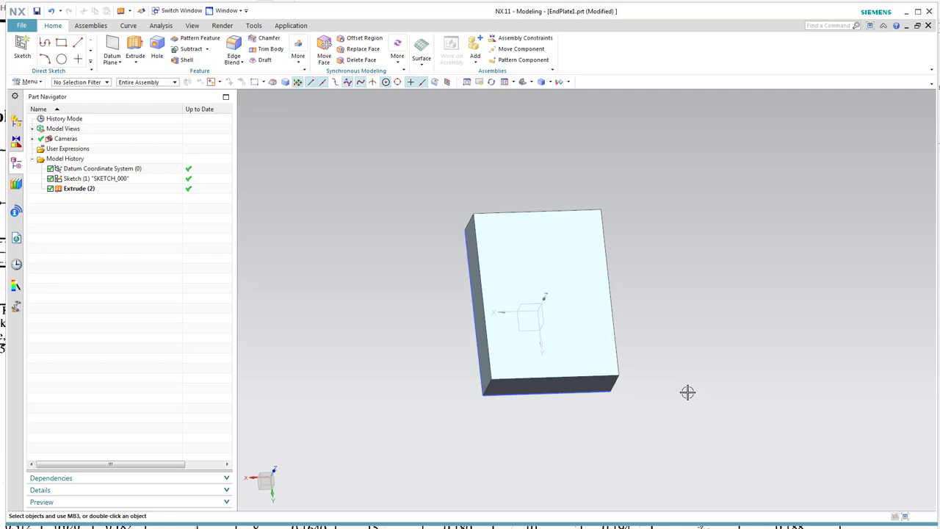
{"action": "middle_click_drag", "start_coordinate": [671, 415], "coordinate": [738, 268]}
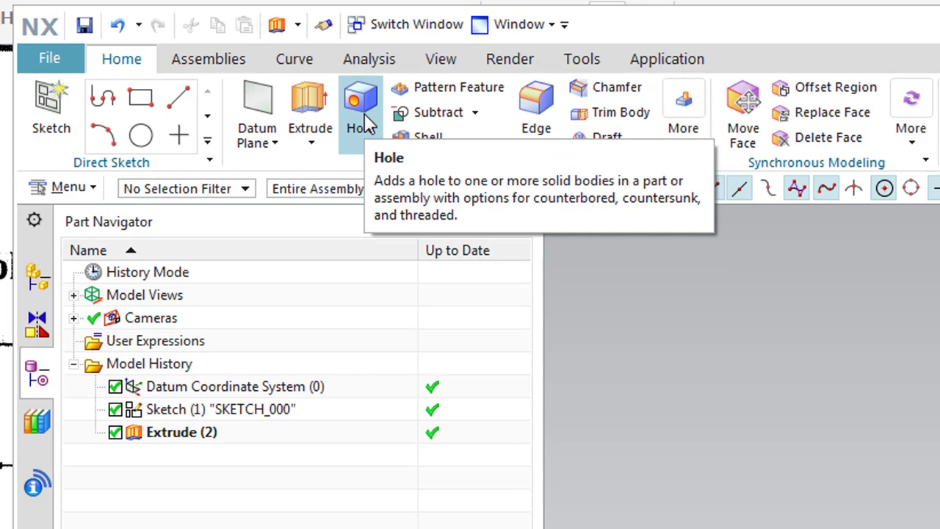
{"action": "left_click", "coordinate": [364, 113]}
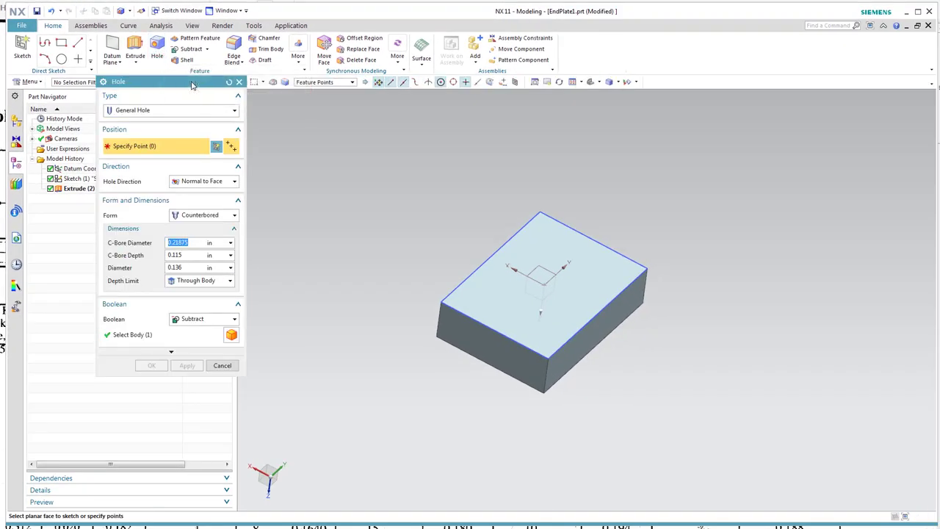
{"action": "left_click", "coordinate": [157, 111]}
{"action": "left_click", "coordinate": [152, 122]}
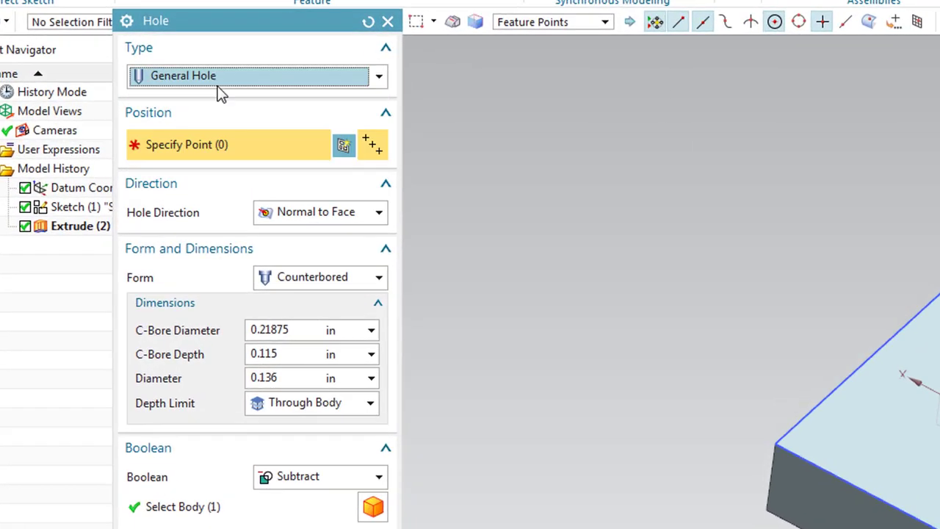
{"action": "left_click", "coordinate": [334, 278]}
{"action": "left_click", "coordinate": [334, 278]}
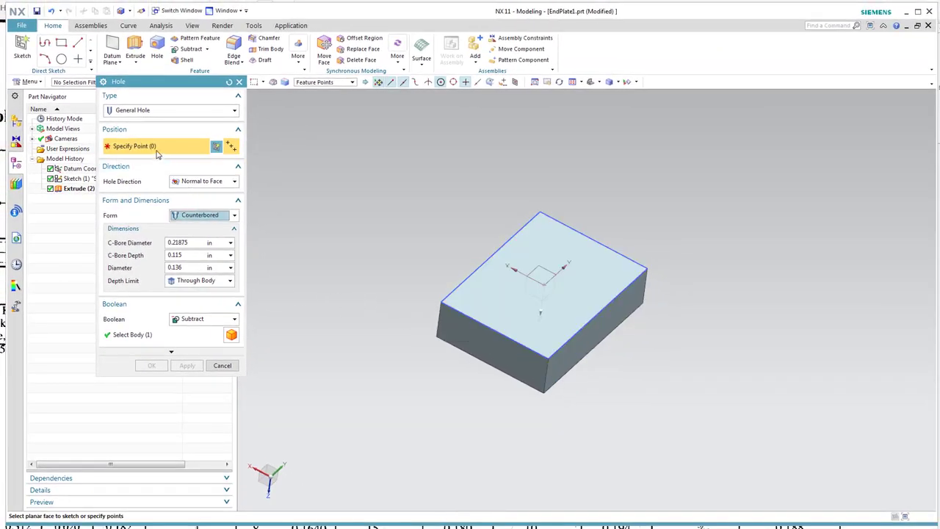
Create the hole position sketch on the block's large face that contains the base sketch.
{"action": "left_click", "coordinate": [216, 147]}
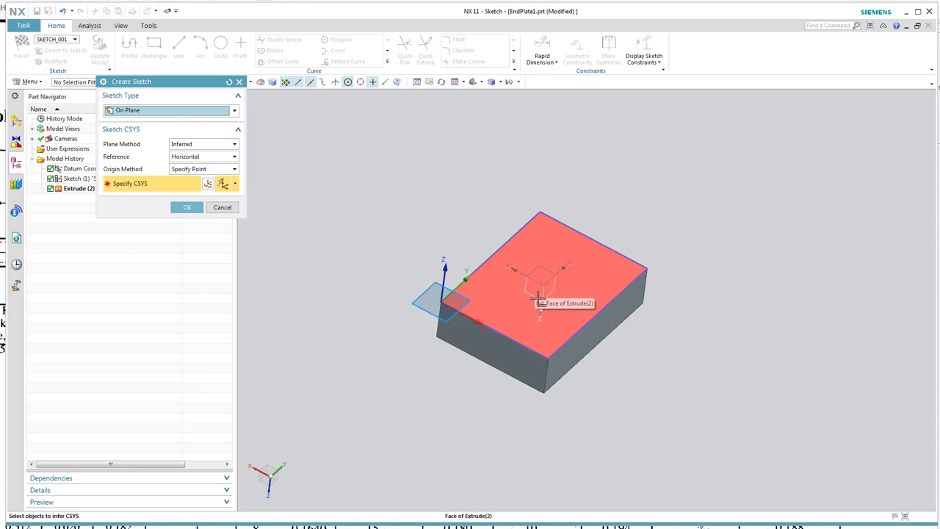
{"action": "left_click", "coordinate": [535, 286]}
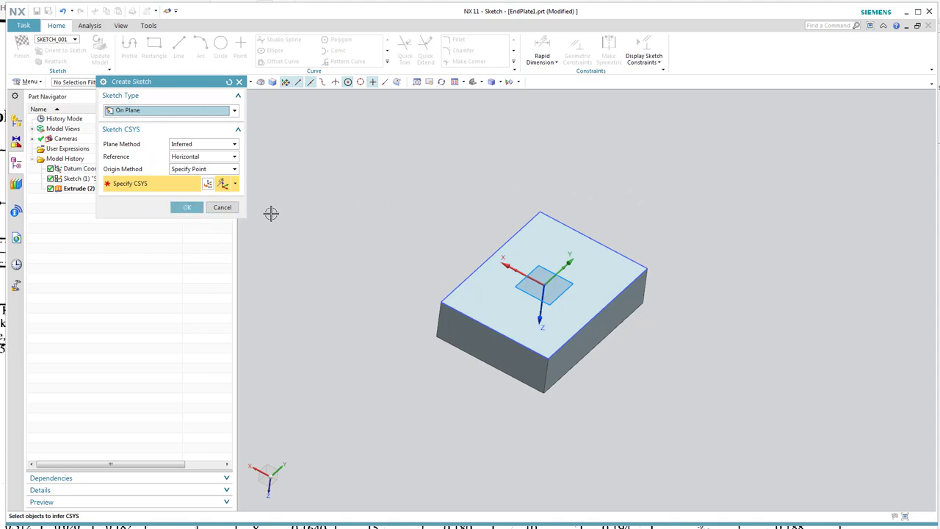
{"action": "left_click", "coordinate": [188, 208]}
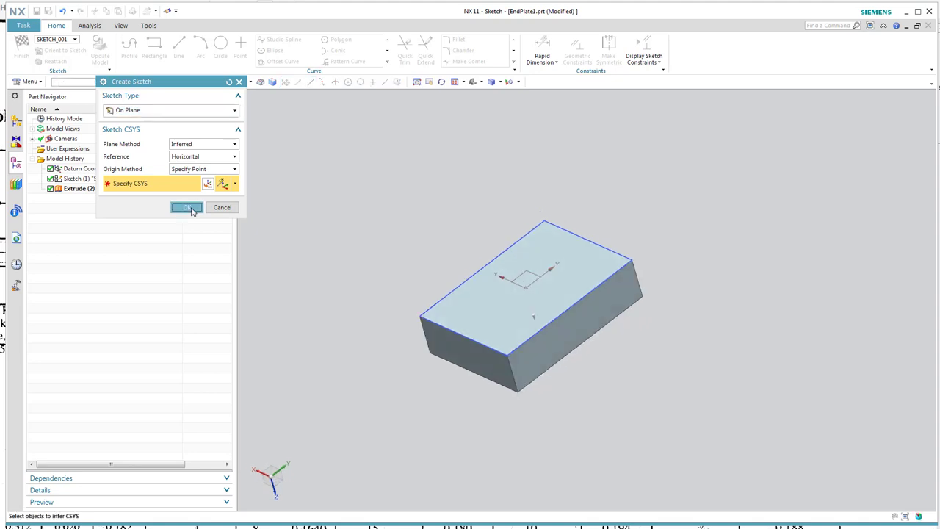
{"action": "scroll", "coordinate": [694, 367], "scroll_direction": "up", "scroll_amount": 3}
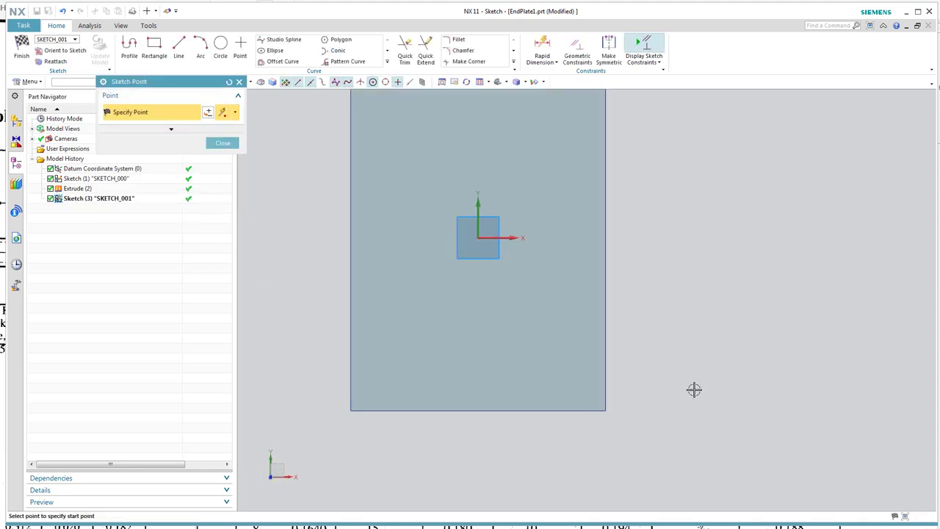
{"action": "middle_click_drag", "start_coordinate": [664, 312], "coordinate": [709, 387], "text": "shift"}
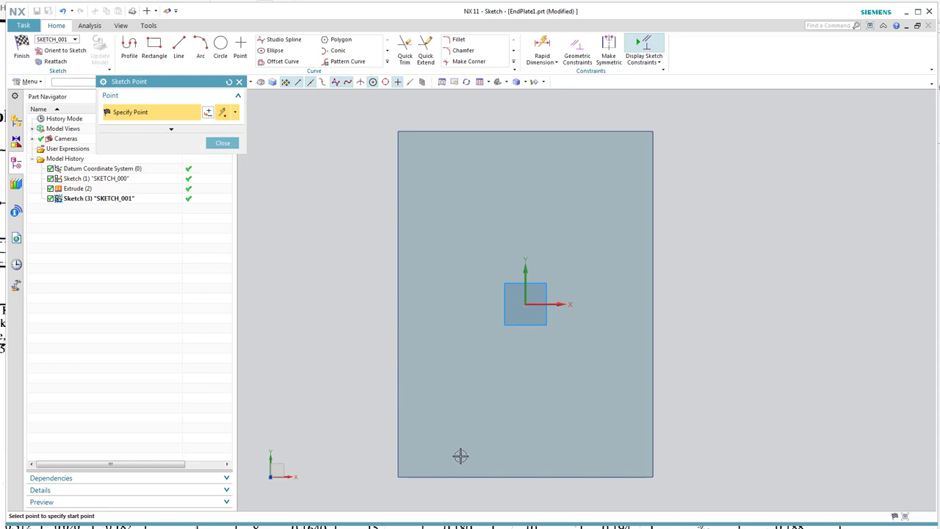
Place two points below the X axis, about 0.195 in left and 0.133 in right of the Y axis, about 0.279 and 0.253 in down.
{"action": "left_click", "coordinate": [454, 405]}
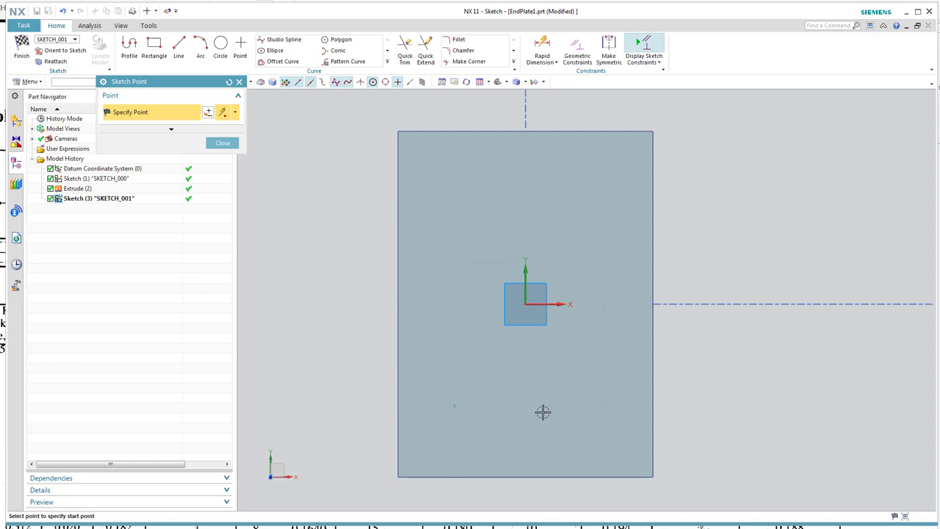
{"action": "left_click", "coordinate": [573, 397]}
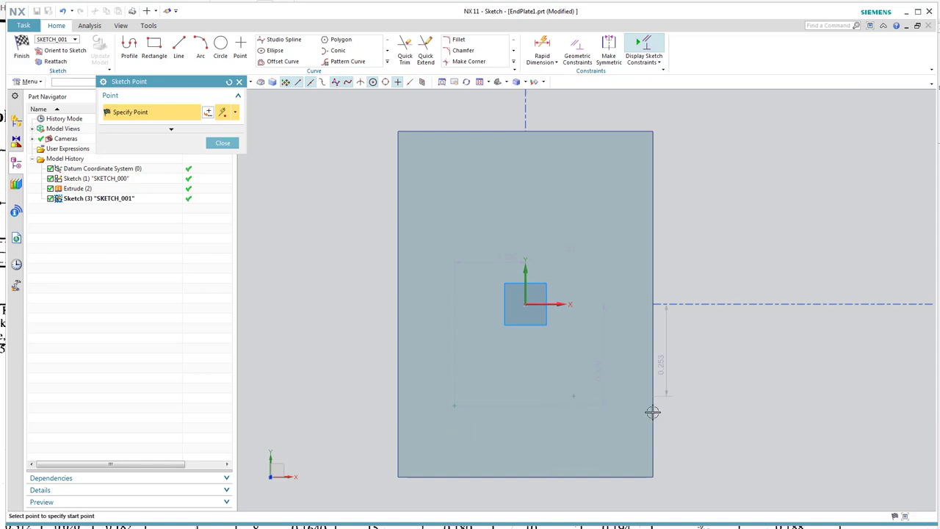
{"action": "left_click", "coordinate": [224, 145]}
Dimension the horizontal distance between the two hole points and set it to .375 in.
{"action": "mouse_move", "coordinate": [796, 429]}
{"action": "middle_mouse_down"}
{"action": "mouse_move", "coordinate": [781, 398]}
{"action": "mouse_move", "coordinate": [810, 335]}
{"action": "mouse_move", "coordinate": [807, 316]}
{"action": "mouse_move", "coordinate": [837, 332]}
{"action": "mouse_move", "coordinate": [806, 338]}
{"action": "mouse_move", "coordinate": [722, 323]}
{"action": "mouse_move", "coordinate": [695, 274]}
{"action": "mouse_move", "coordinate": [674, 270]}
{"action": "mouse_move", "coordinate": [692, 235]}
{"action": "mouse_move", "coordinate": [714, 272]}
{"action": "mouse_move", "coordinate": [695, 350]}
{"action": "mouse_move", "coordinate": [643, 369]}
{"action": "mouse_move", "coordinate": [636, 325]}
{"action": "middle_mouse_up"}
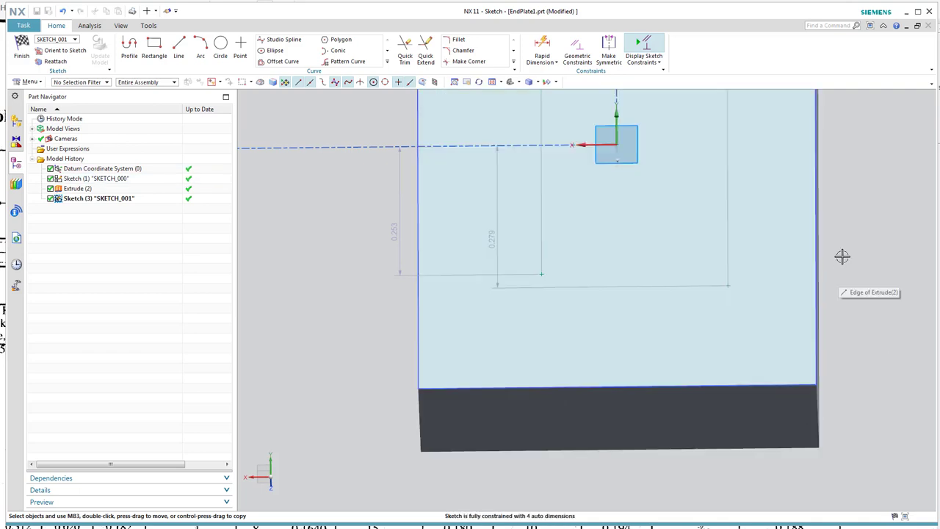
{"action": "mouse_move", "coordinate": [880, 263]}
{"action": "middle_mouse_down", "text": "shift"}
{"action": "mouse_move", "coordinate": [845, 306]}
{"action": "mouse_move", "coordinate": [842, 293]}
{"action": "middle_mouse_up", "text": "shift"}
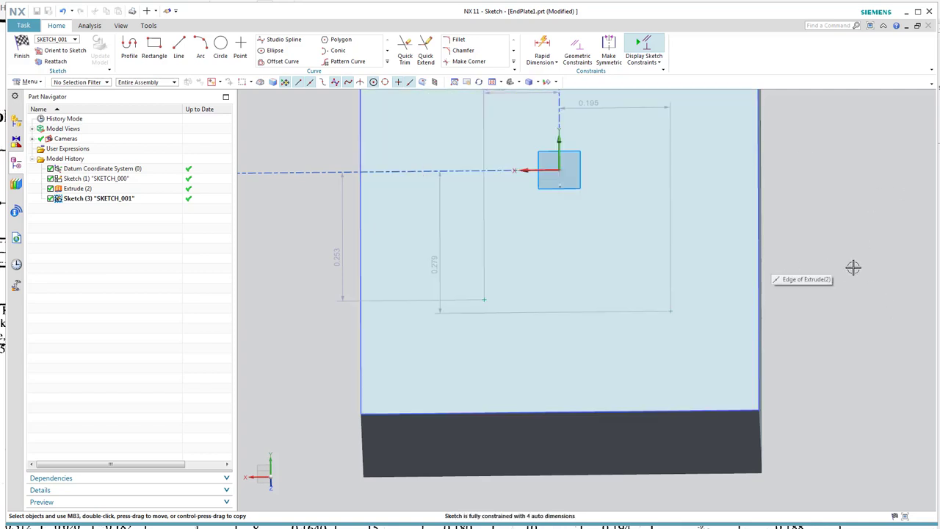
{"action": "middle_click_drag", "start_coordinate": [676, 225], "coordinate": [855, 260], "text": "shift"}
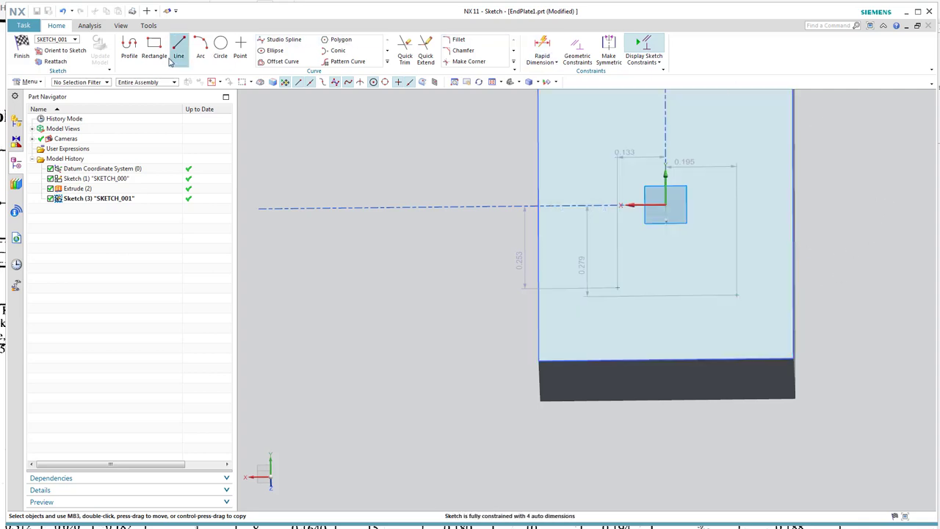
{"action": "left_click", "coordinate": [548, 51]}
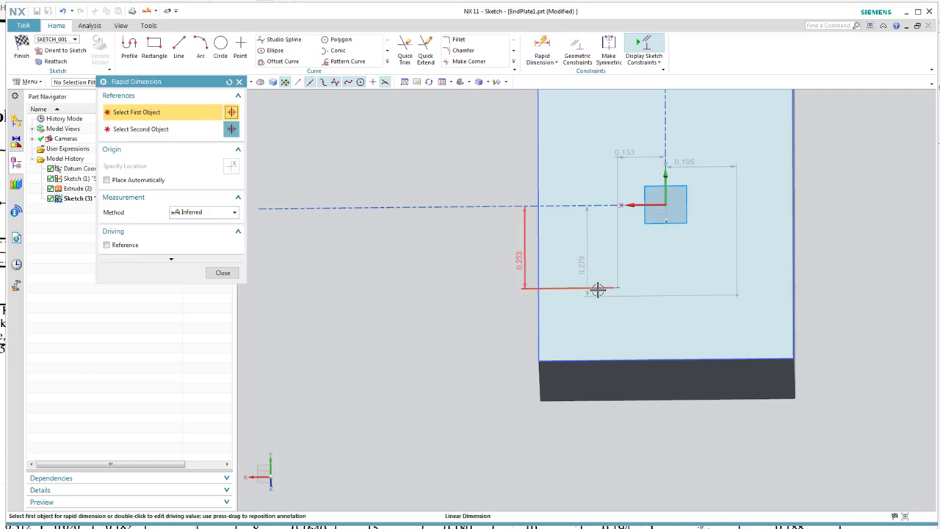
{"action": "left_click", "coordinate": [616, 290]}
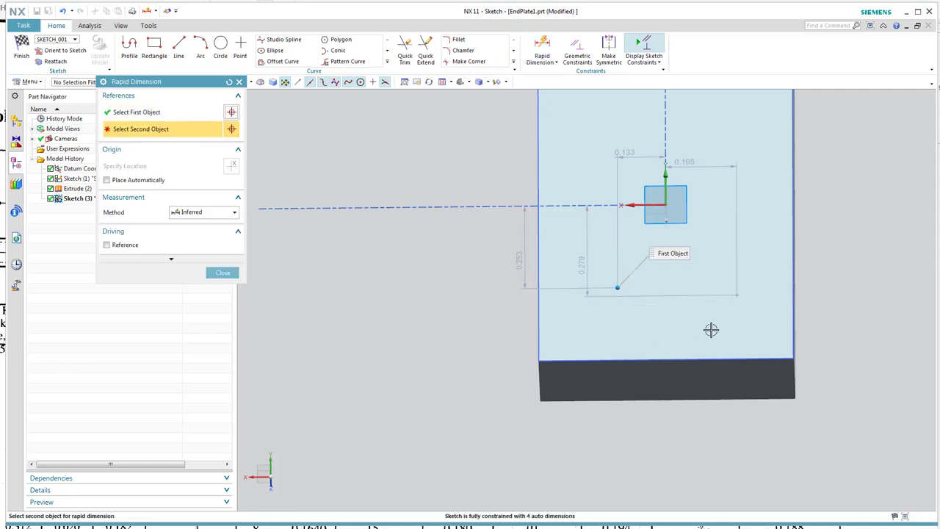
{"action": "left_click", "coordinate": [737, 296]}
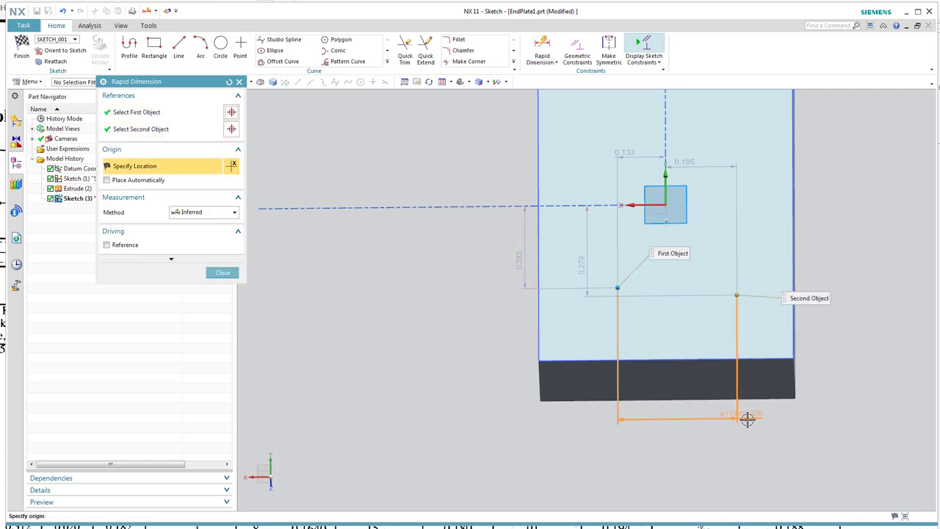
{"action": "left_click", "coordinate": [779, 432]}
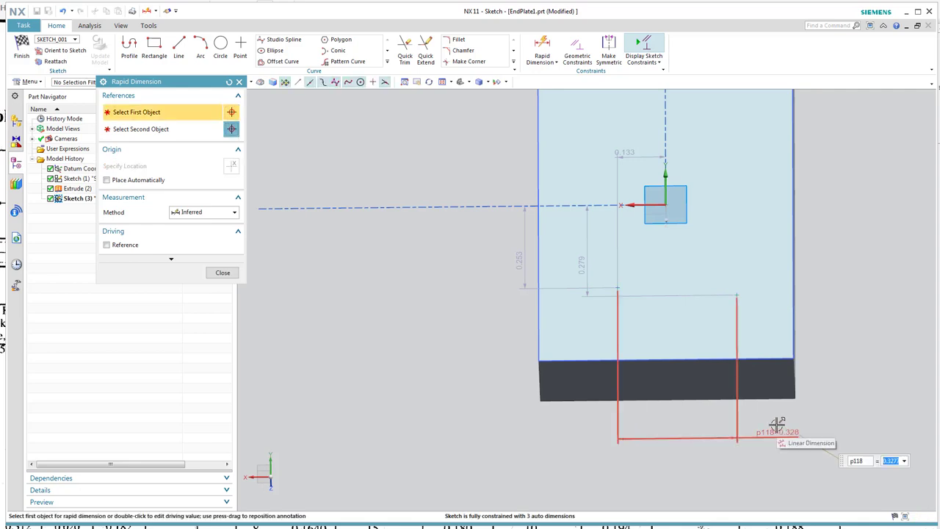
{"action": "type", "text": ".3"}
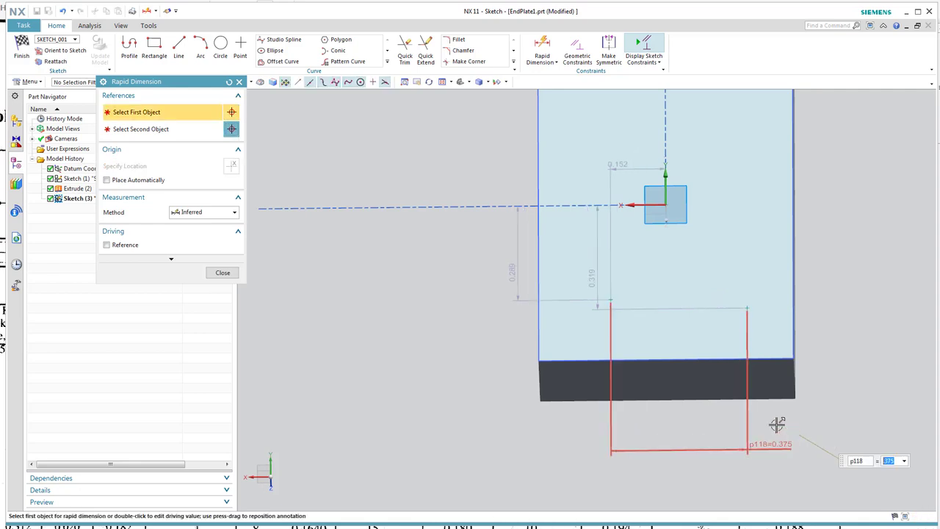
{"action": "key", "text": "Return"}
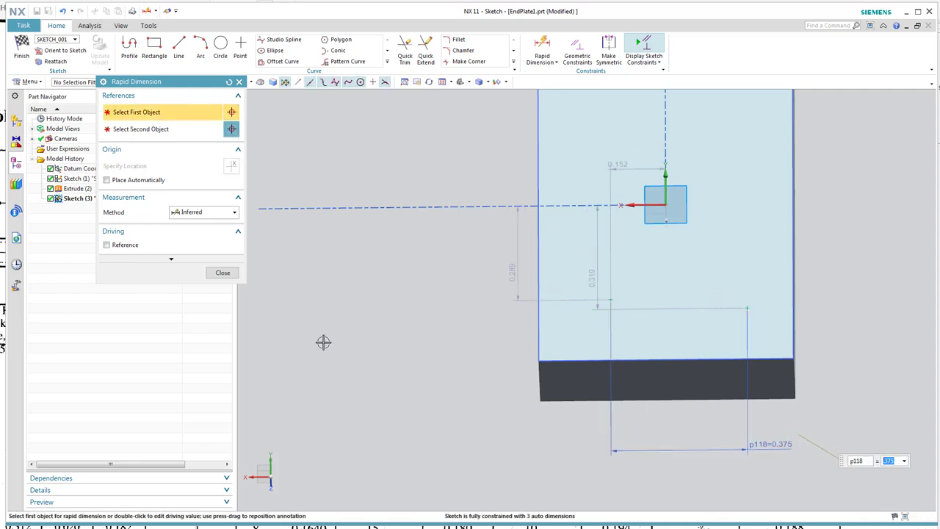
{"action": "left_click", "coordinate": [221, 272]}
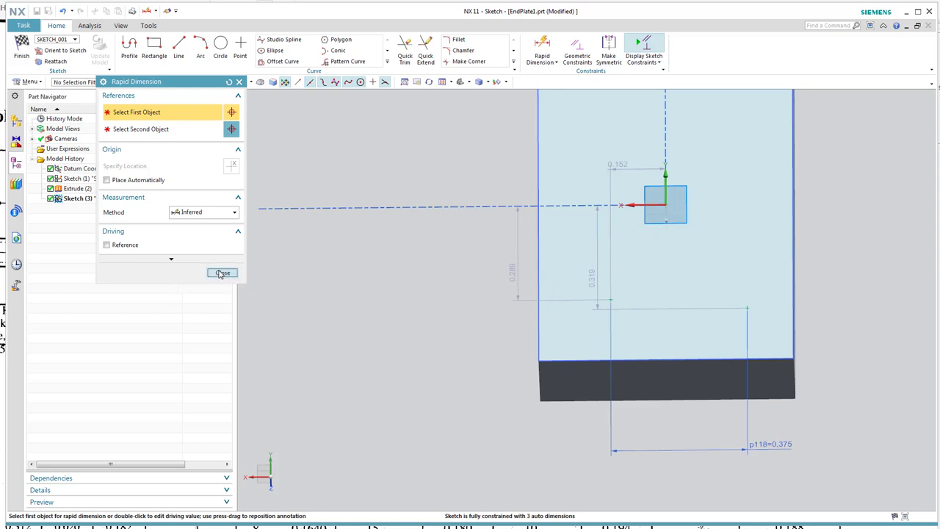
{"action": "mouse_move", "coordinate": [411, 361]}
{"action": "middle_mouse_down"}
{"action": "mouse_move", "coordinate": [449, 359]}
{"action": "mouse_move", "coordinate": [430, 360]}
{"action": "mouse_move", "coordinate": [443, 350]}
{"action": "mouse_move", "coordinate": [428, 342]}
{"action": "middle_mouse_up"}
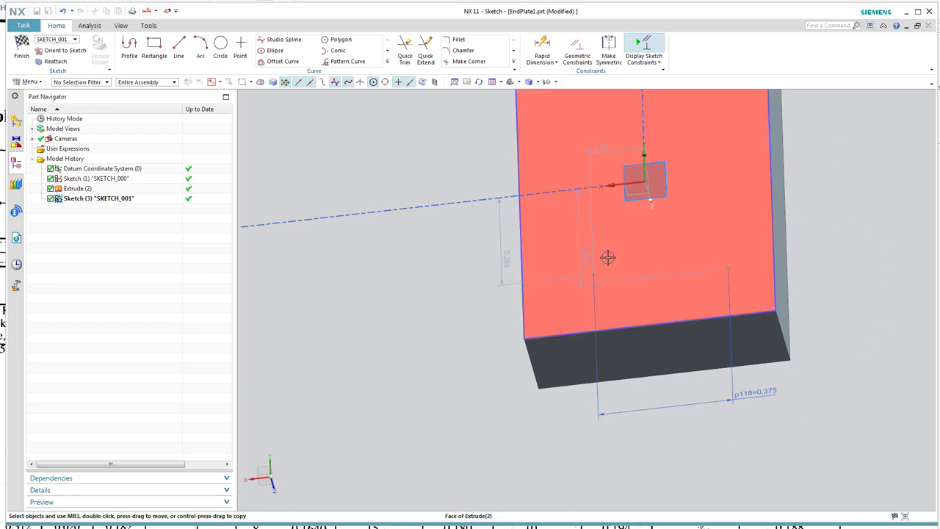
{"action": "scroll", "coordinate": [595, 272], "scroll_direction": "up", "scroll_amount": 3}
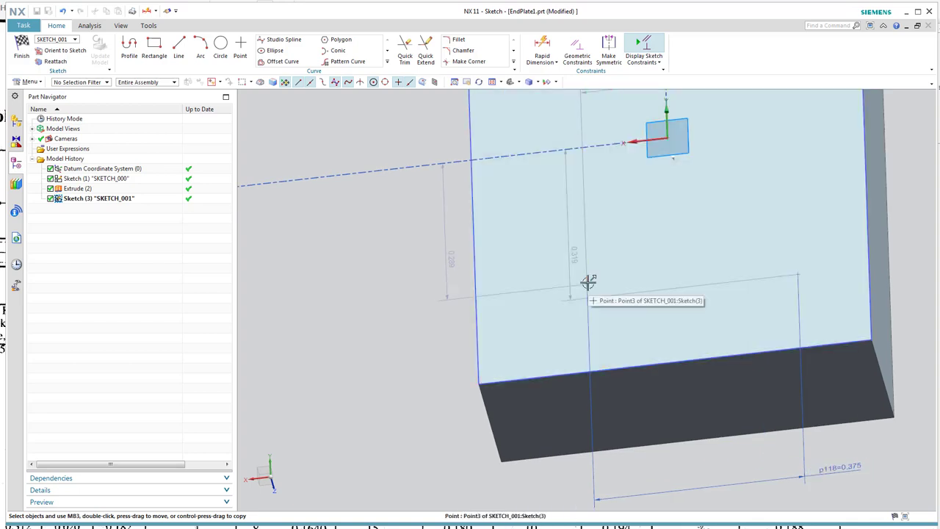
{"action": "left_click", "coordinate": [588, 283]}
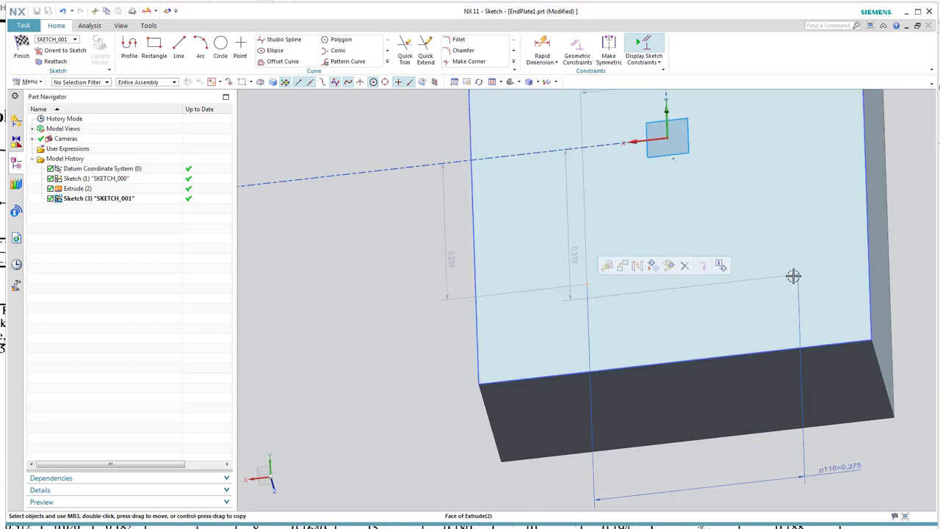
{"action": "left_click", "coordinate": [800, 273]}
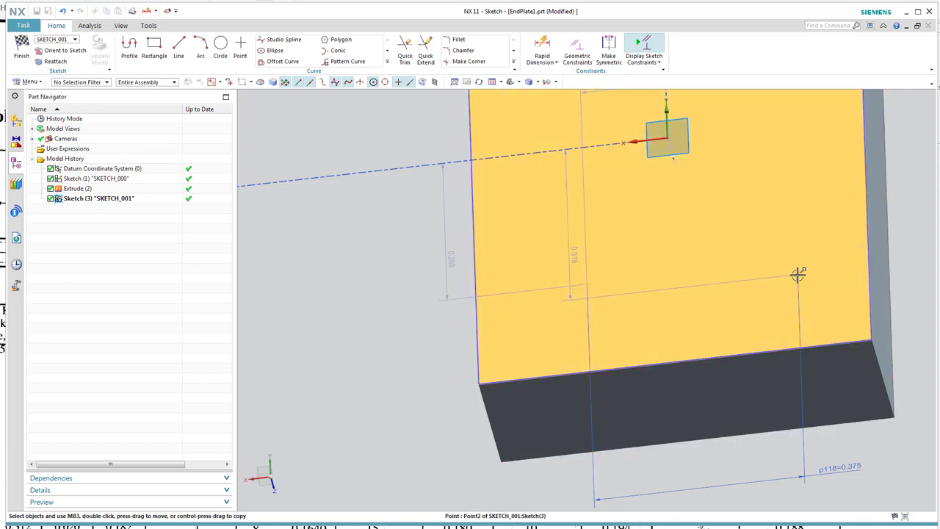
{"action": "key", "text": "Escape"}
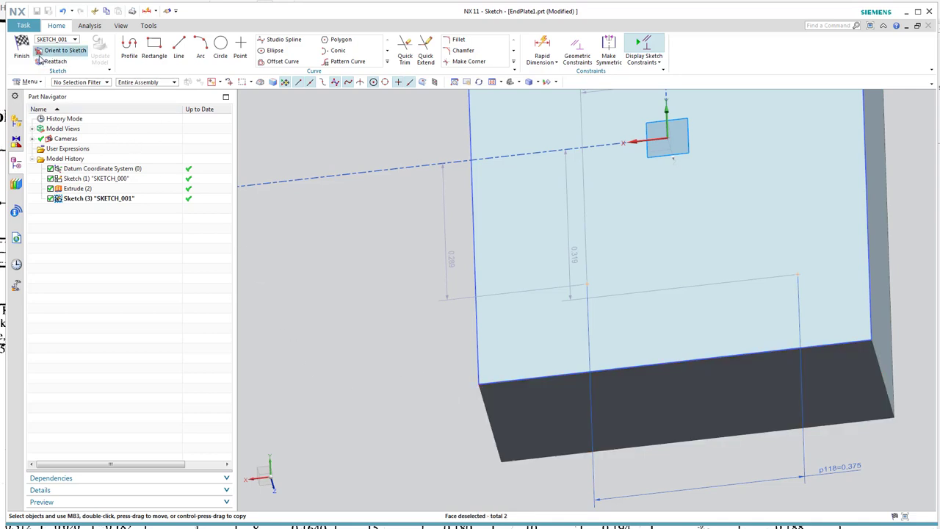
Try to align the two hole points horizontally with selection restricted to points, and undo the constraint.
{"action": "left_click", "coordinate": [92, 82]}
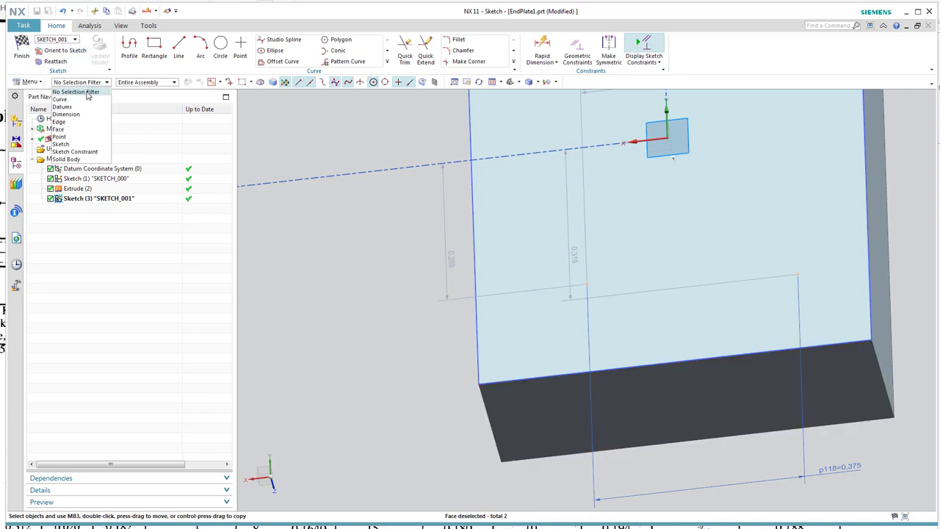
{"action": "left_click", "coordinate": [75, 136]}
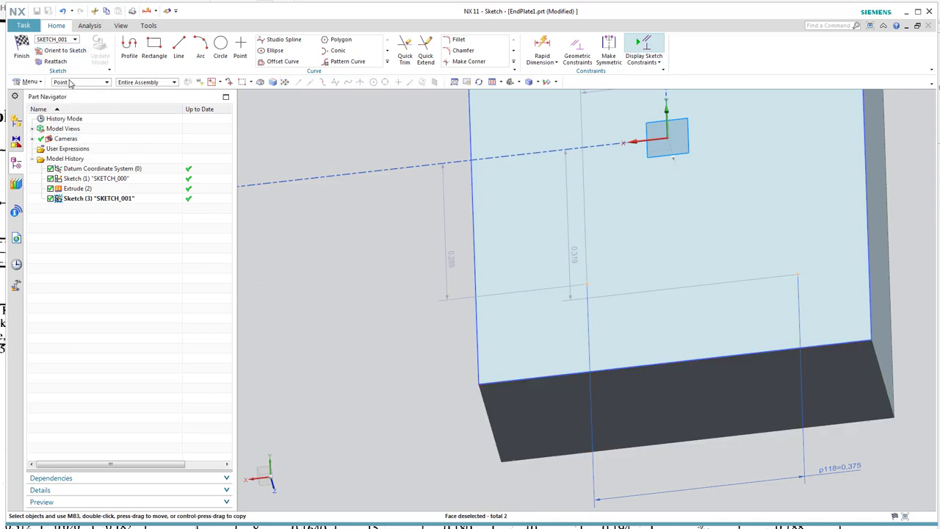
{"action": "left_click", "coordinate": [583, 280]}
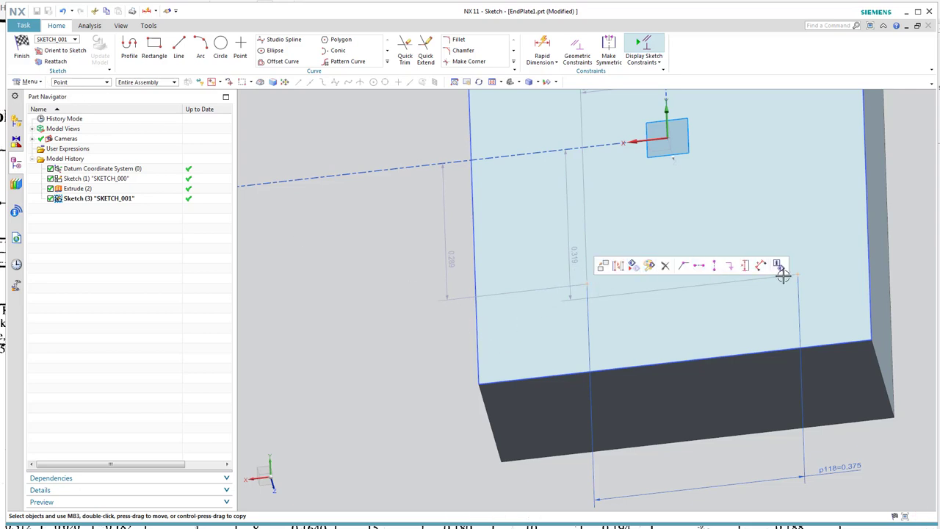
{"action": "left_click", "coordinate": [698, 267]}
{"action": "mouse_move", "coordinate": [689, 305]}
{"action": "middle_mouse_down"}
{"action": "mouse_move", "coordinate": [686, 329]}
{"action": "mouse_move", "coordinate": [710, 311]}
{"action": "mouse_move", "coordinate": [664, 292]}
{"action": "mouse_move", "coordinate": [683, 294]}
{"action": "middle_mouse_up"}
{"action": "key", "text": "ctrl+z"}
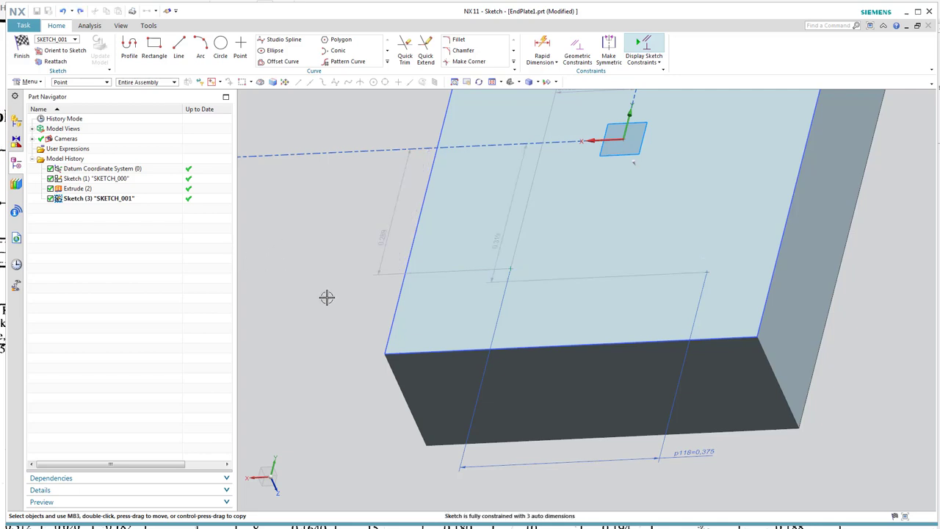
Sketch a line connecting the two hole points.
{"action": "left_click", "coordinate": [179, 48]}
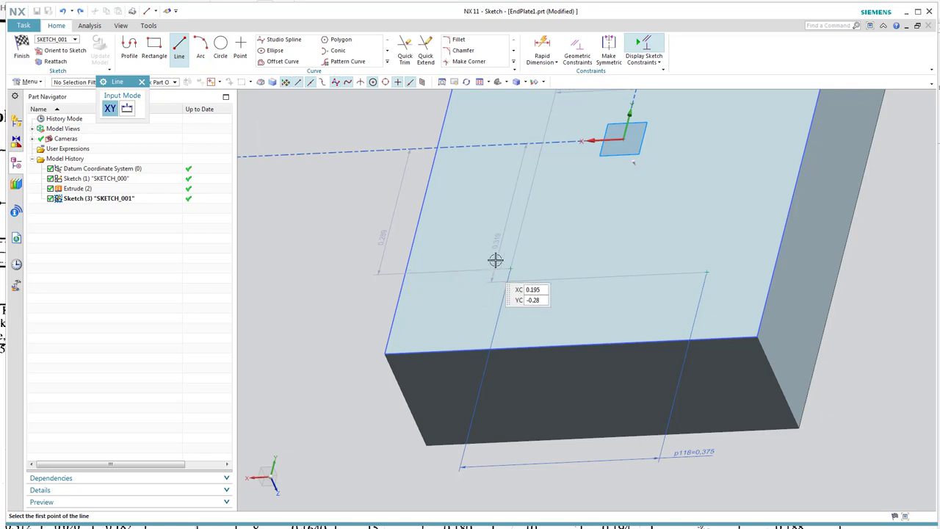
{"action": "left_click", "coordinate": [511, 269]}
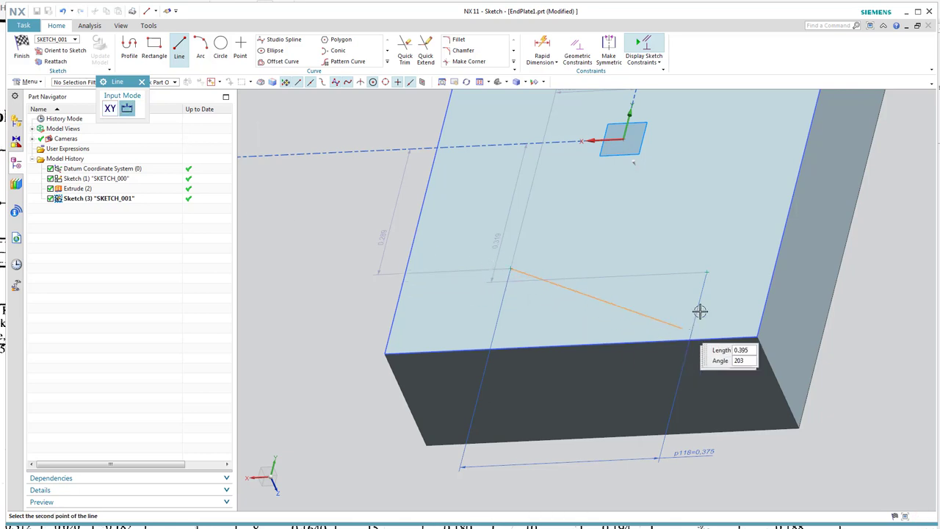
{"action": "left_click", "coordinate": [708, 270]}
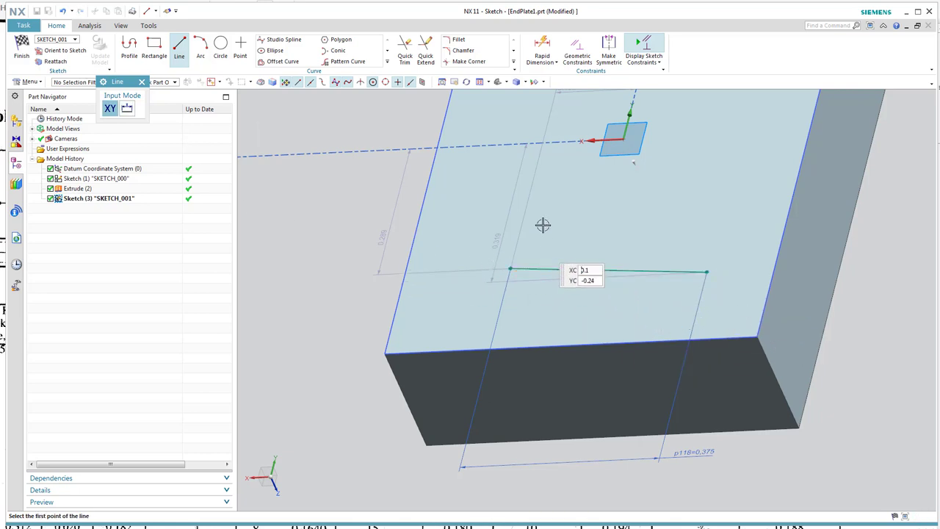
{"action": "scroll", "coordinate": [541, 225], "scroll_direction": "up", "scroll_amount": 3}
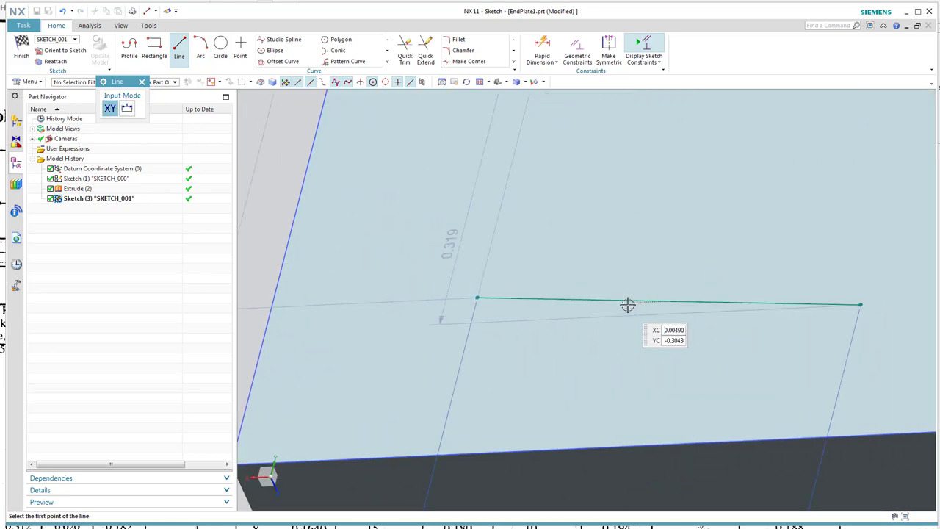
{"action": "left_click", "coordinate": [143, 81]}
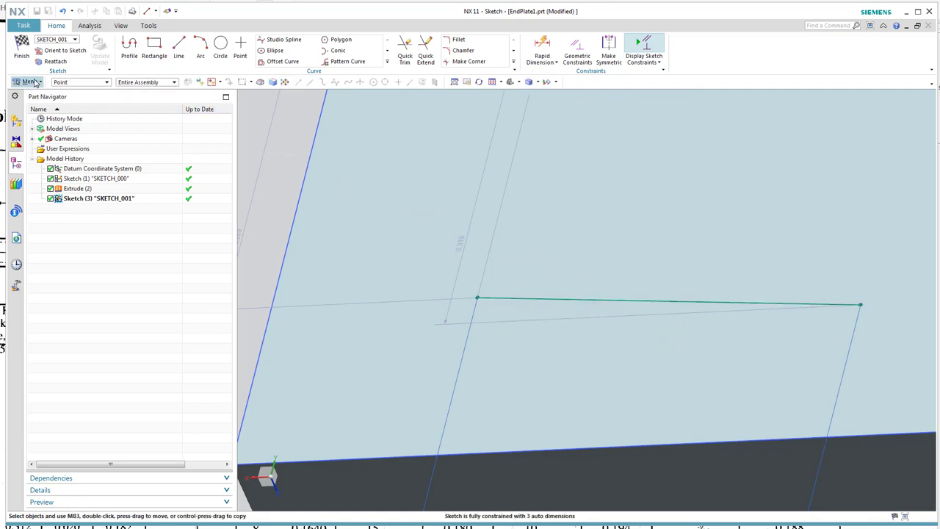
Remove the selection filter and constrain the line between the two hole points to be horizontal.
{"action": "left_click", "coordinate": [97, 82]}
{"action": "left_click", "coordinate": [81, 92]}
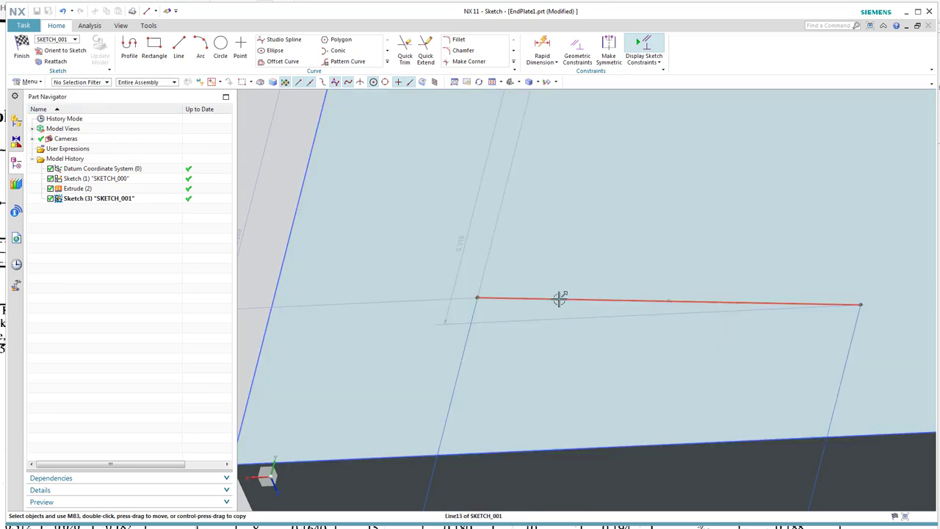
{"action": "left_click", "coordinate": [560, 298]}
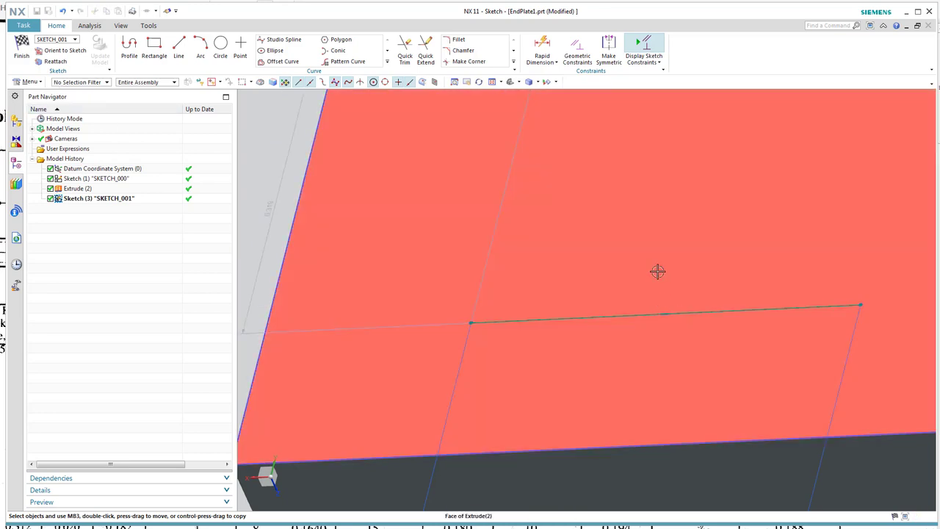
{"action": "mouse_move", "coordinate": [631, 213]}
{"action": "middle_mouse_down"}
{"action": "mouse_move", "coordinate": [661, 321]}
{"action": "mouse_move", "coordinate": [596, 349]}
{"action": "middle_mouse_up"}
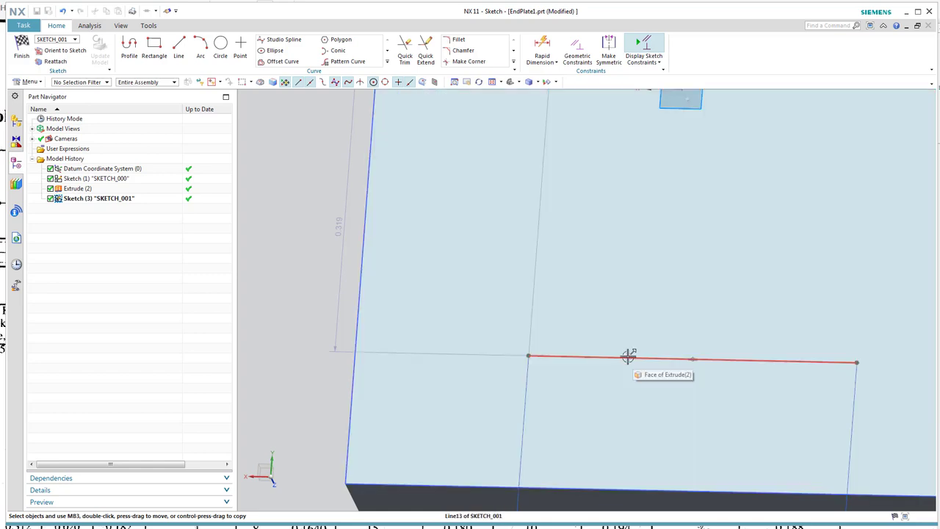
{"action": "left_click", "coordinate": [627, 356]}
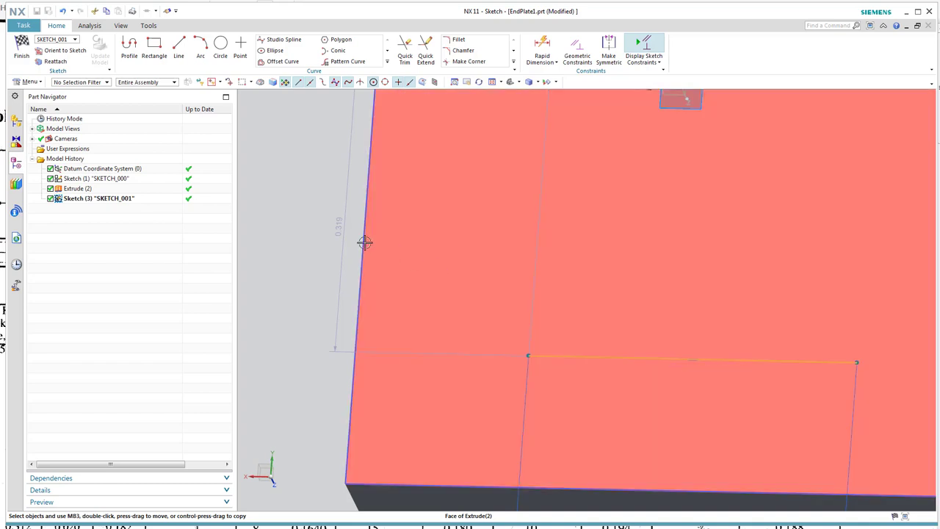
{"action": "left_click", "coordinate": [309, 221]}
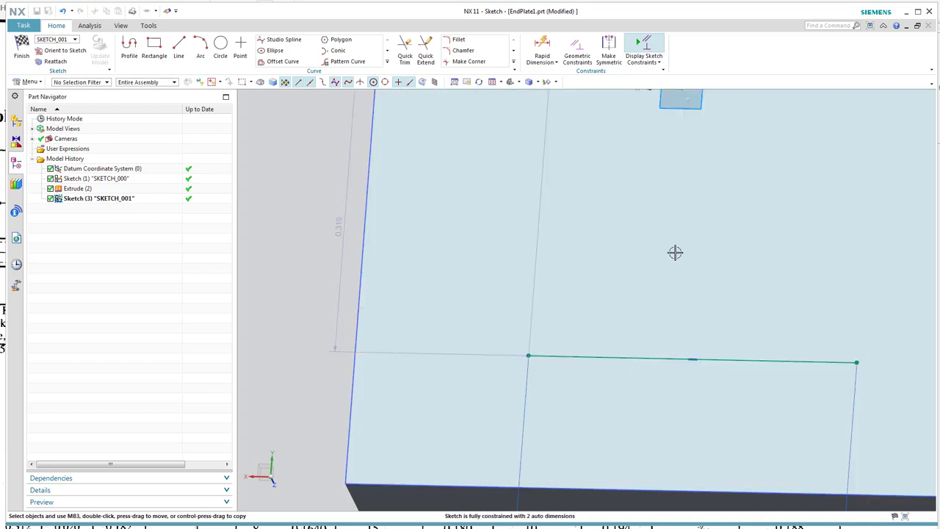
Convert the horizontal line between the hole points to a reference line.
{"action": "scroll", "coordinate": [677, 271], "scroll_direction": "down", "scroll_amount": 2}
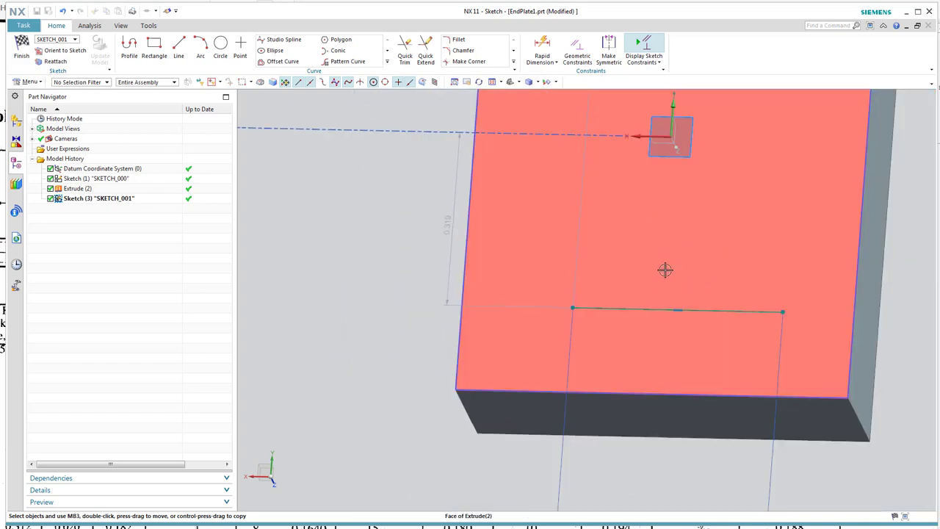
{"action": "scroll", "coordinate": [667, 270], "scroll_direction": "up", "scroll_amount": 2}
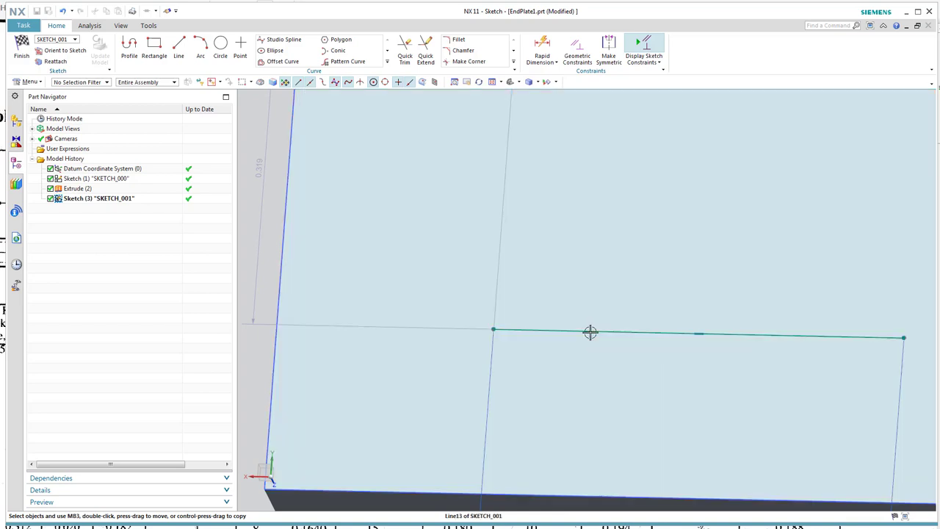
{"action": "left_click", "coordinate": [589, 330]}
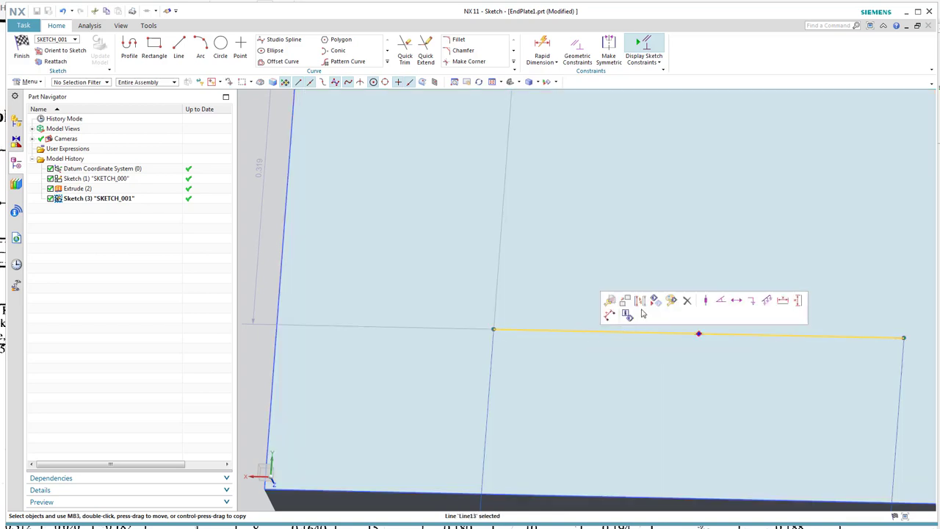
{"action": "left_click", "coordinate": [640, 299]}
Sketch a line from the midpoint of the horizontal reference line to the midpoint of the block's lower edge.
{"action": "middle_click_drag", "start_coordinate": [343, 185], "coordinate": [809, 385]}
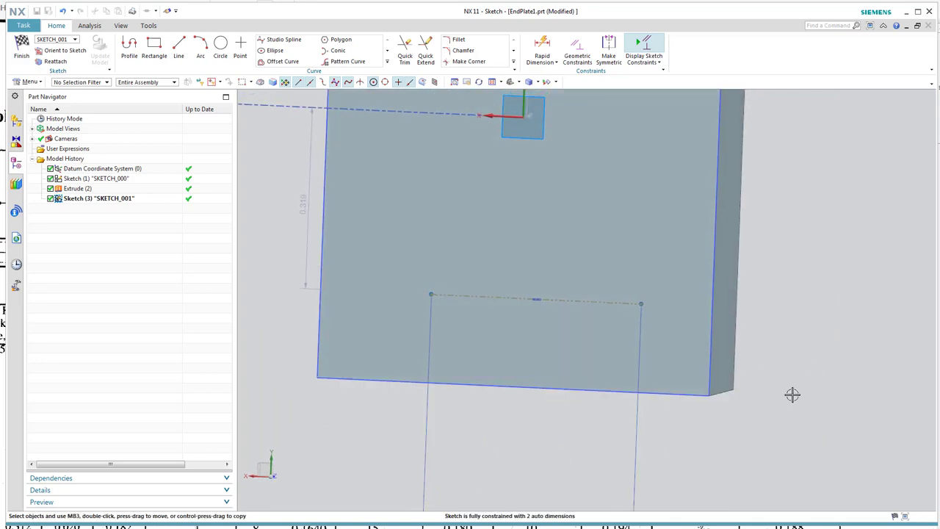
{"action": "key", "text": "F8"}
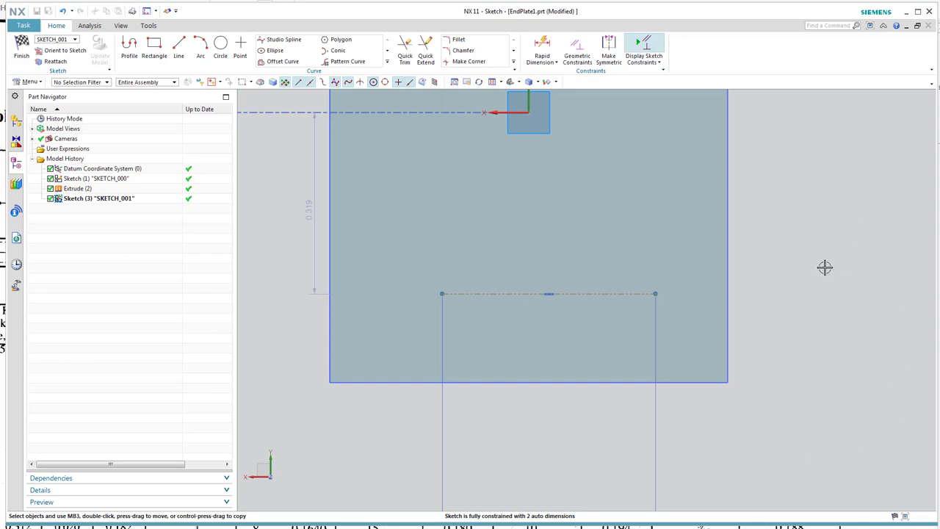
{"action": "left_click", "coordinate": [179, 44]}
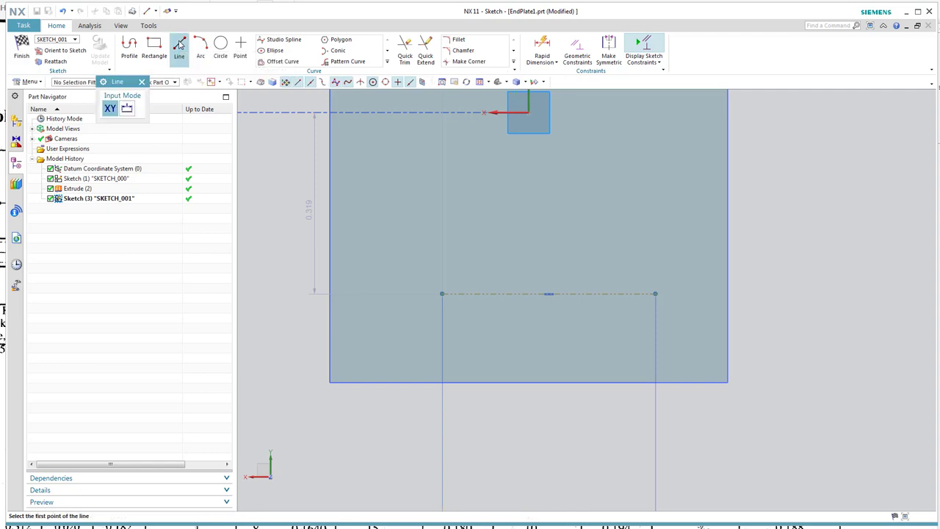
{"action": "left_click", "coordinate": [551, 294]}
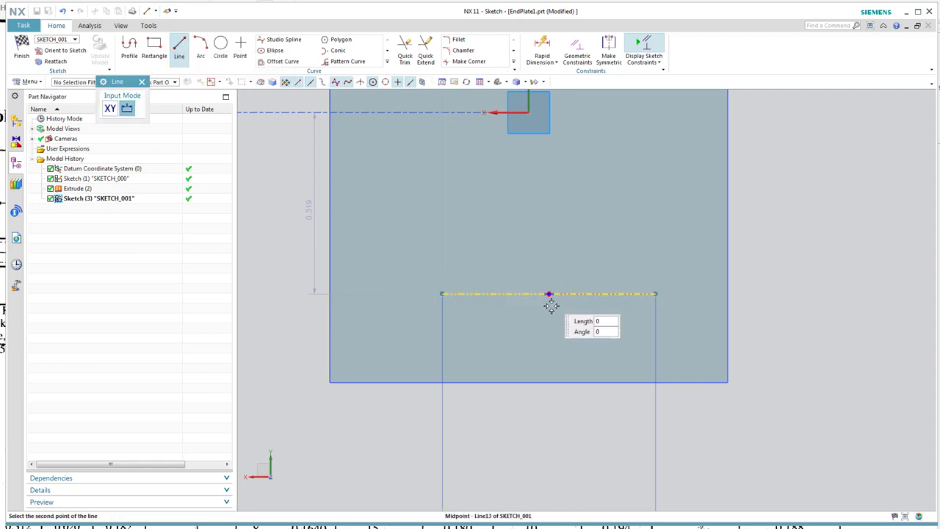
{"action": "left_click", "coordinate": [527, 381]}
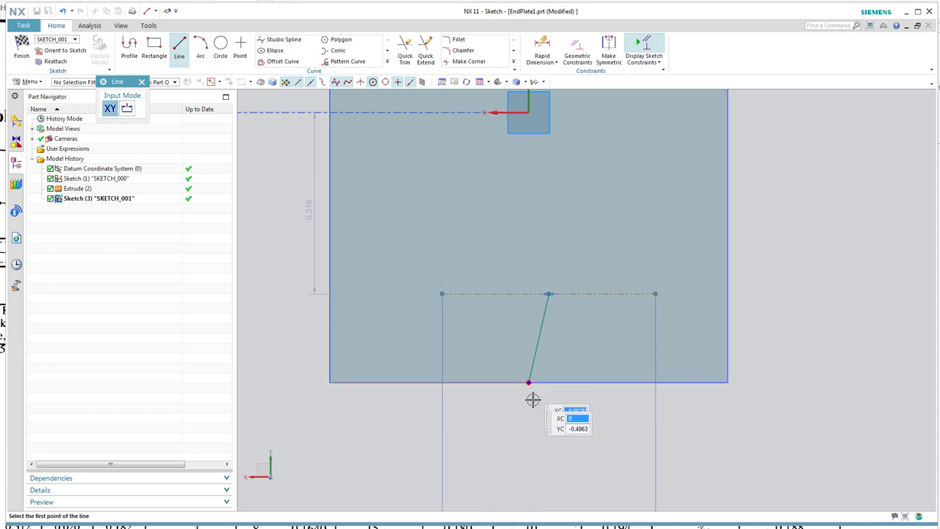
{"action": "key", "text": "Escape"}
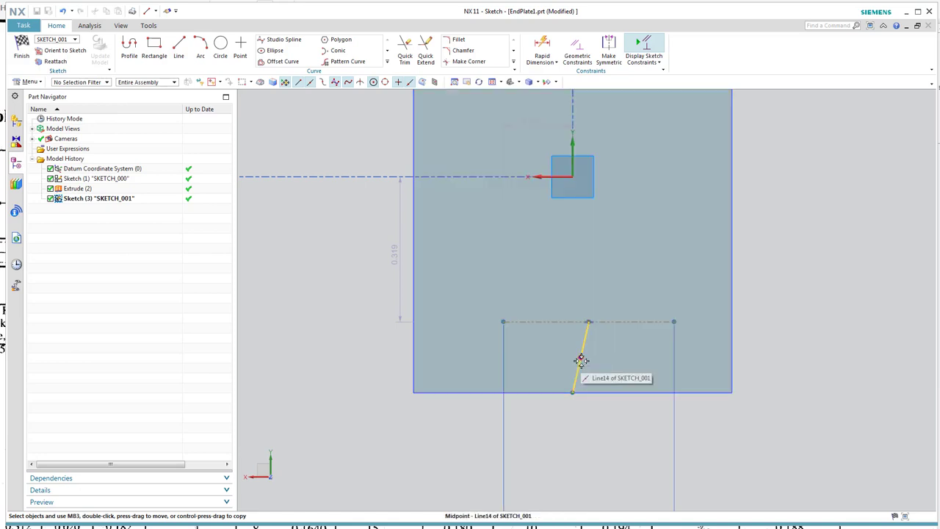
Constrain the line between the reference line's midpoint and the lower edge's midpoint to be vertical.
{"action": "scroll", "coordinate": [580, 368], "scroll_direction": "up", "scroll_amount": 3}
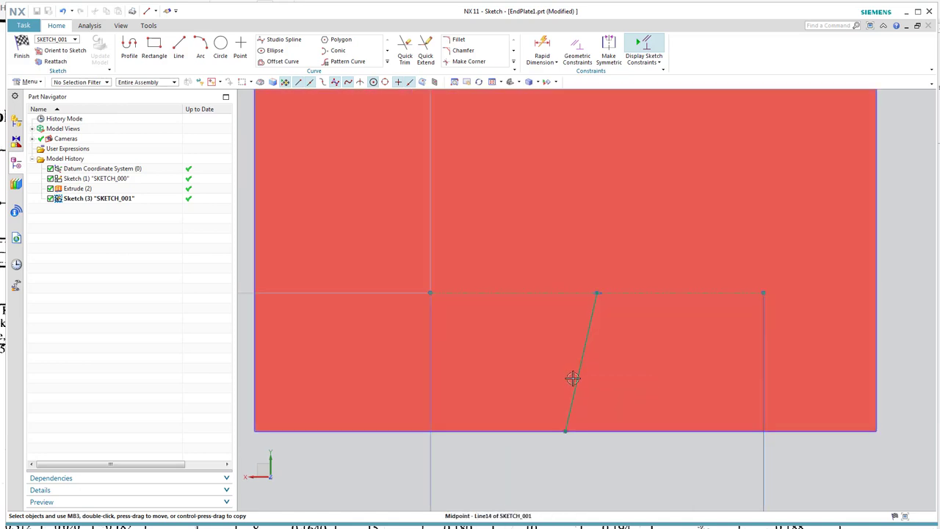
{"action": "left_click", "coordinate": [572, 388]}
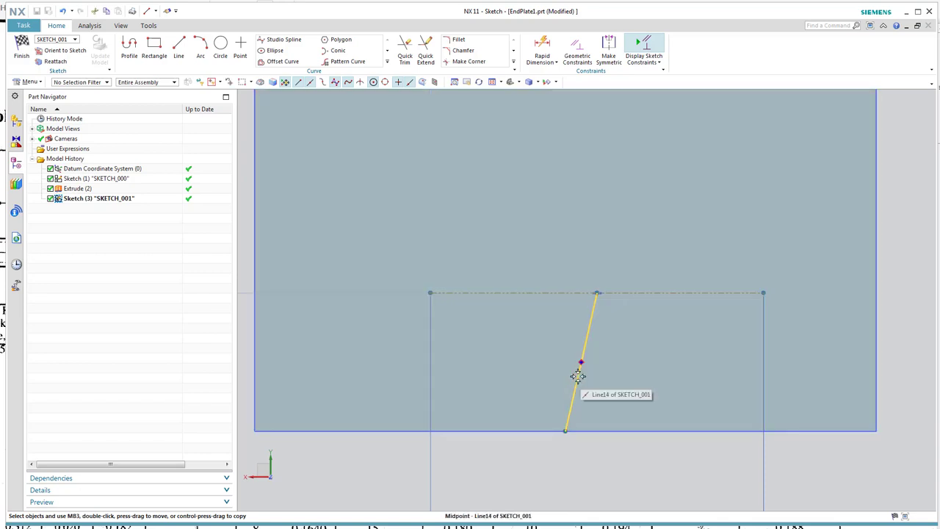
{"action": "left_click", "coordinate": [668, 472]}
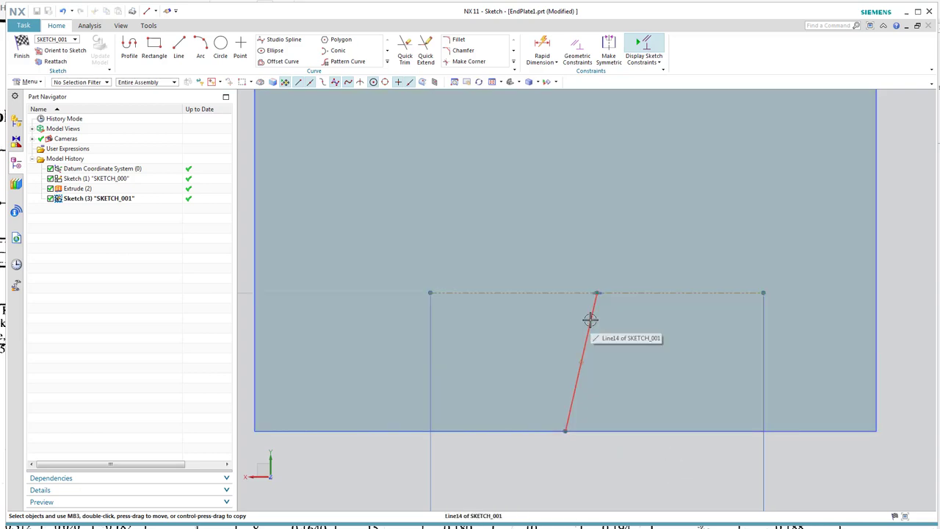
{"action": "left_click", "coordinate": [594, 320]}
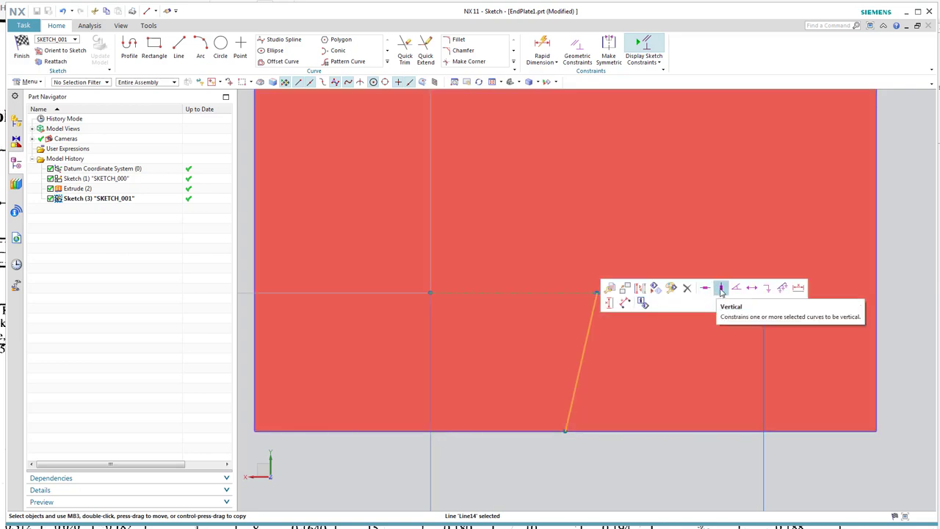
{"action": "left_click", "coordinate": [721, 292]}
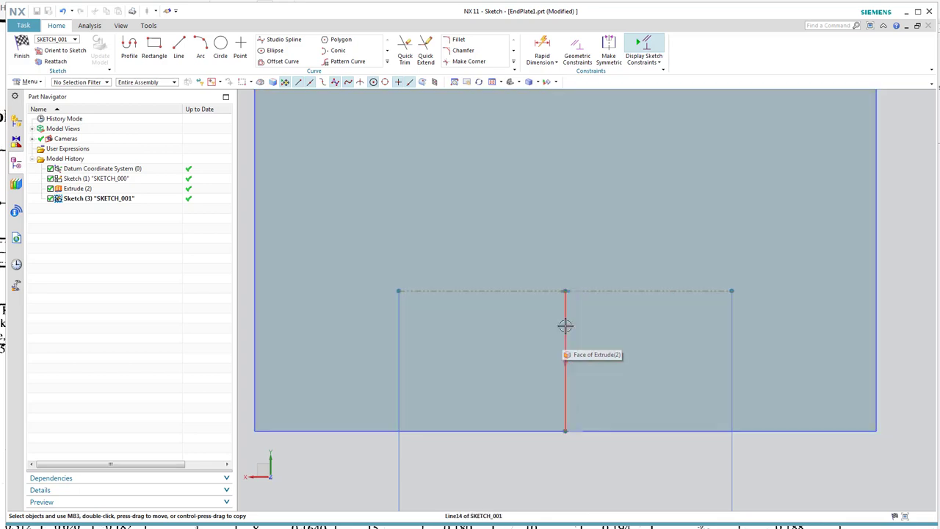
Convert the vertical centring line to a reference line.
{"action": "left_click", "coordinate": [564, 325]}
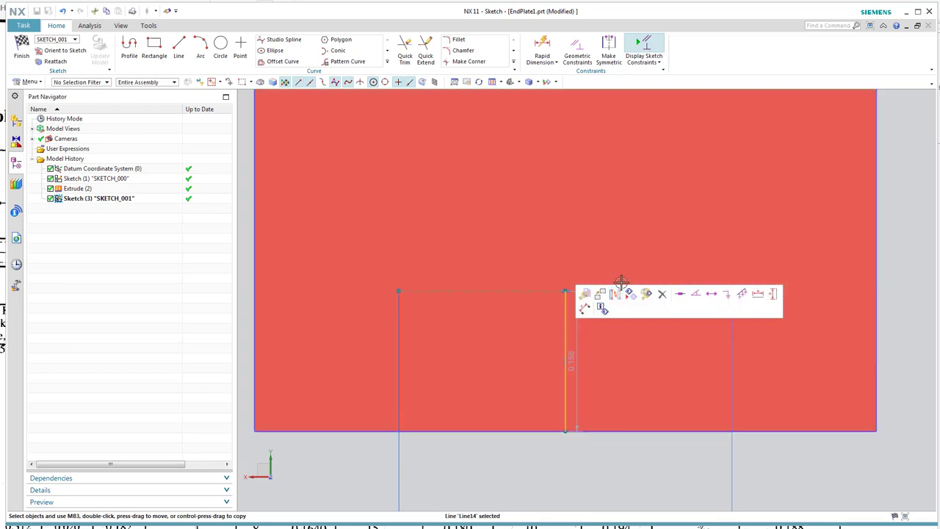
{"action": "left_click", "coordinate": [617, 293]}
{"action": "scroll", "coordinate": [563, 440], "scroll_direction": "down", "scroll_amount": 2}
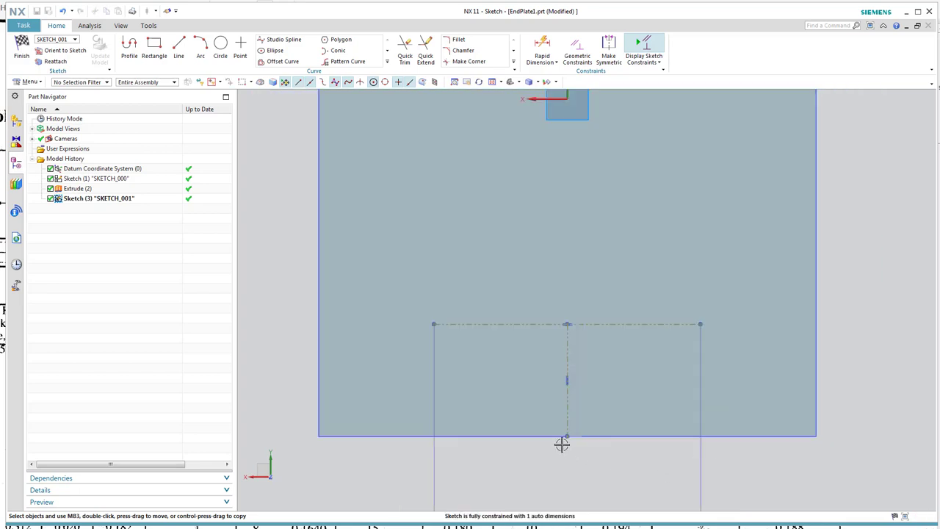
{"action": "scroll", "coordinate": [565, 439], "scroll_direction": "down", "scroll_amount": 2}
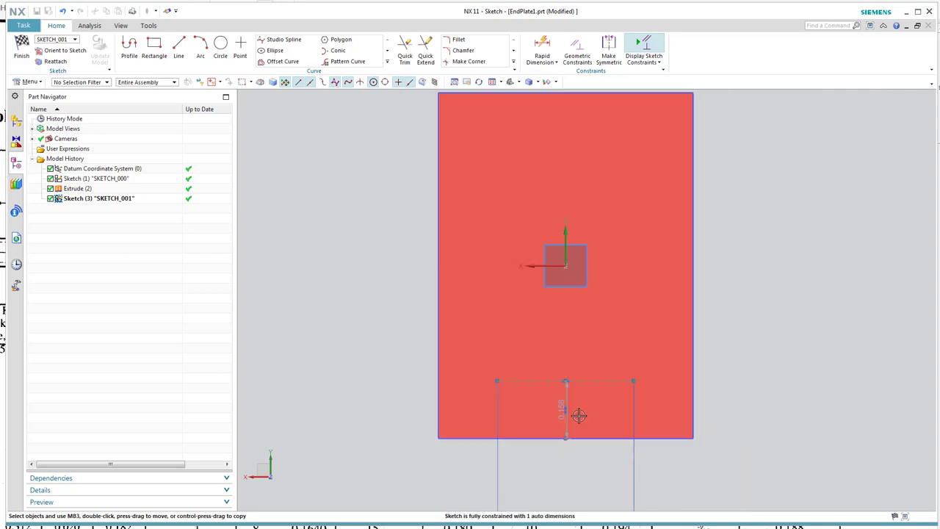
Move the vertical dimension between the reference line and the block's lower edge outside the block, beyond its right-hand edge.
{"action": "scroll", "coordinate": [566, 409], "scroll_direction": "up", "scroll_amount": 4}
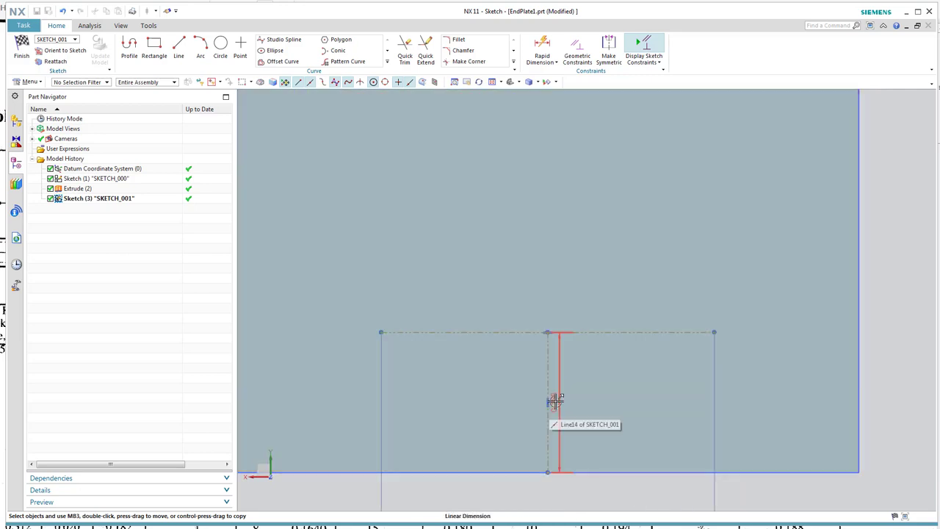
{"action": "left_click_drag", "start_coordinate": [554, 400], "coordinate": [914, 395]}
{"action": "scroll", "coordinate": [529, 262], "scroll_direction": "down", "scroll_amount": 2}
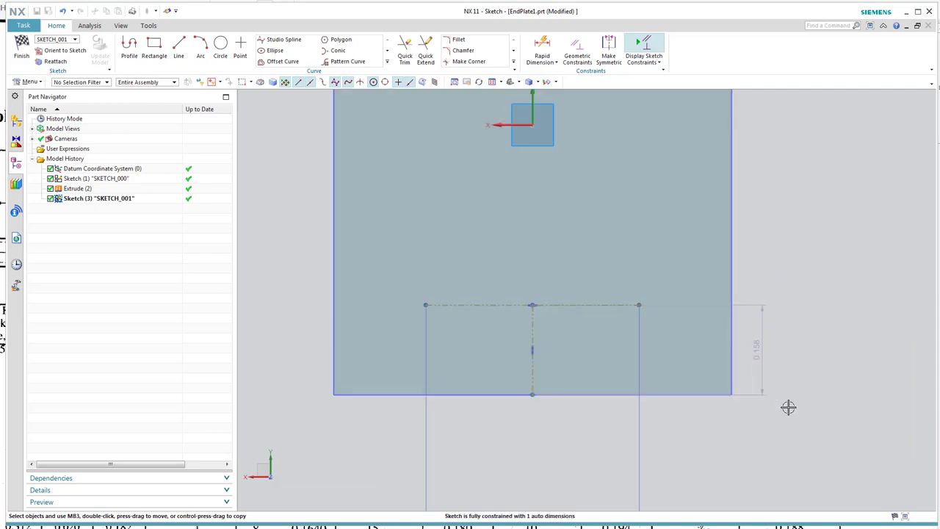
{"action": "scroll", "coordinate": [818, 360], "scroll_direction": "down", "scroll_amount": 2}
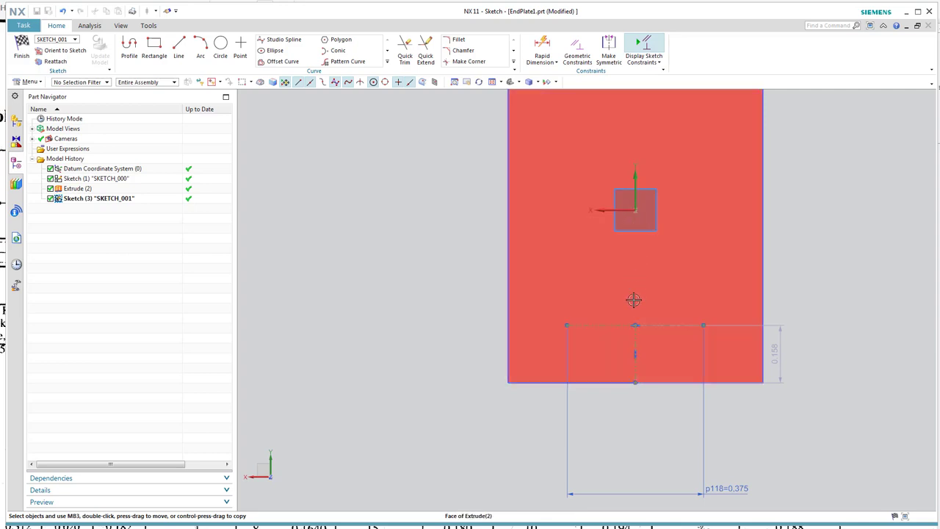
Set the vertical distance from the block's lower edge to the hole-point reference line to .25 in and finish the sketch.
{"action": "left_click_drag", "start_coordinate": [783, 367], "coordinate": [799, 357]}
{"action": "double_click", "coordinate": [799, 357]}
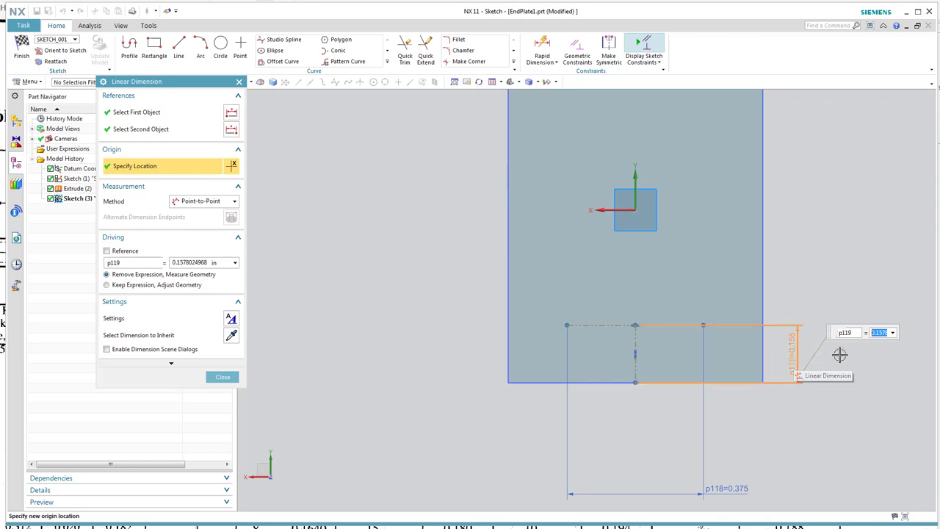
{"action": "key", "text": "BackSpace"}
{"action": "key", "text": "Return"}
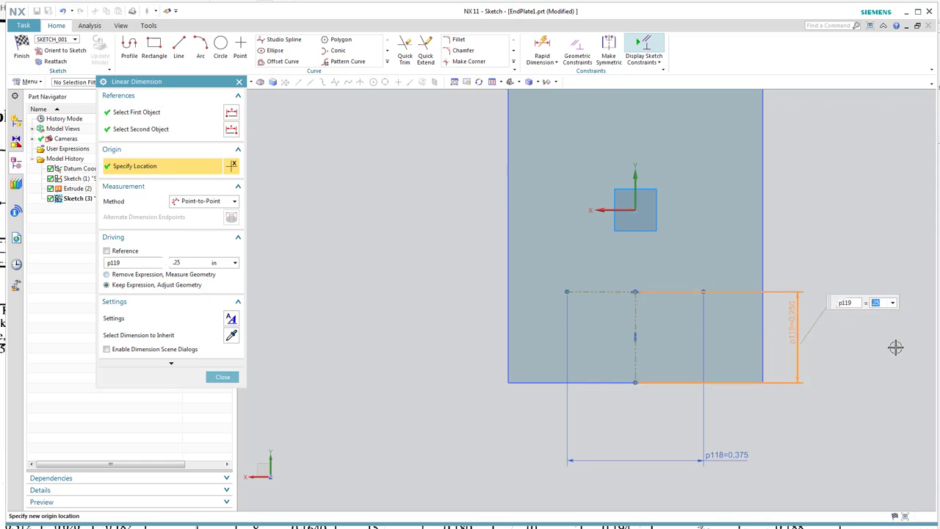
{"action": "left_click", "coordinate": [223, 377]}
{"action": "mouse_move", "coordinate": [453, 387]}
{"action": "middle_mouse_down"}
{"action": "mouse_move", "coordinate": [466, 374]}
{"action": "mouse_move", "coordinate": [450, 354]}
{"action": "mouse_move", "coordinate": [438, 390]}
{"action": "middle_mouse_up"}
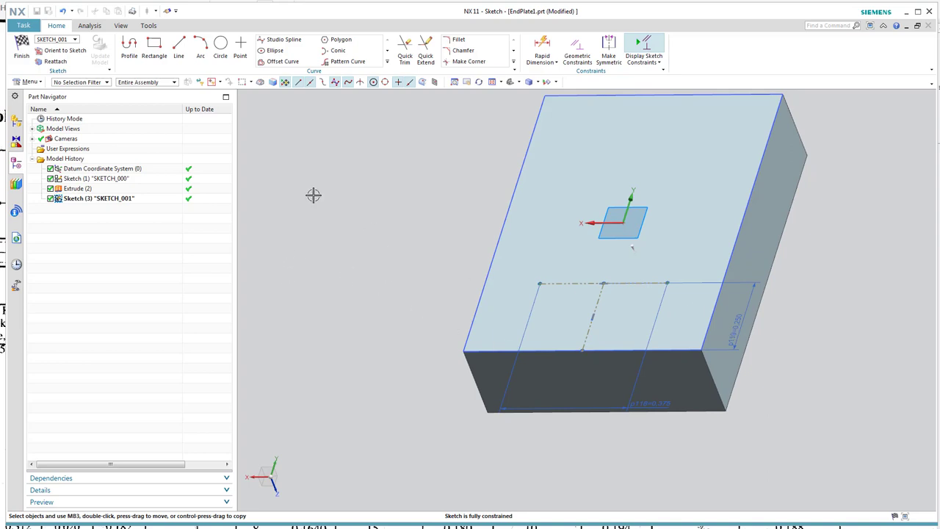
{"action": "left_click", "coordinate": [22, 48]}
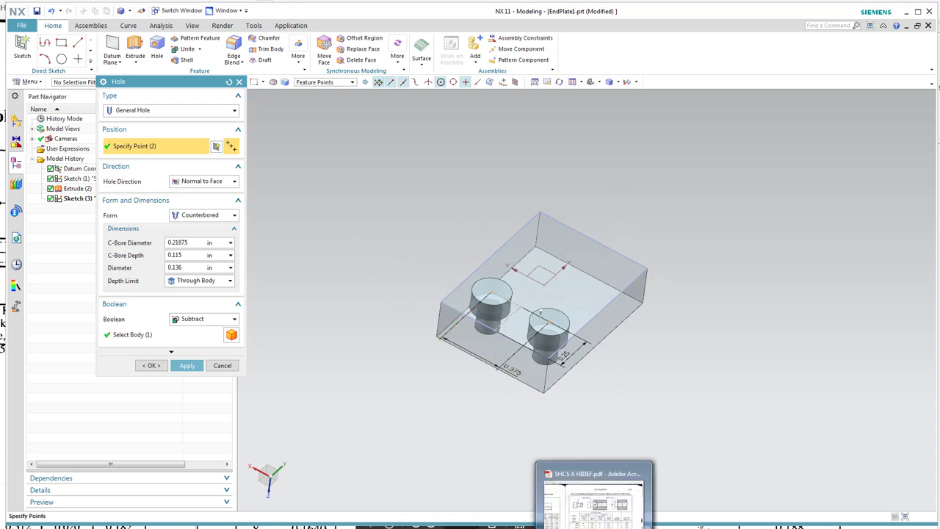
Switch to the SHCS A HIDEF.pdf reference in Adobe Acrobat and examine Table 5's drill and counterbore sizes for socket head cap screws.
{"action": "left_click", "coordinate": [632, 492]}
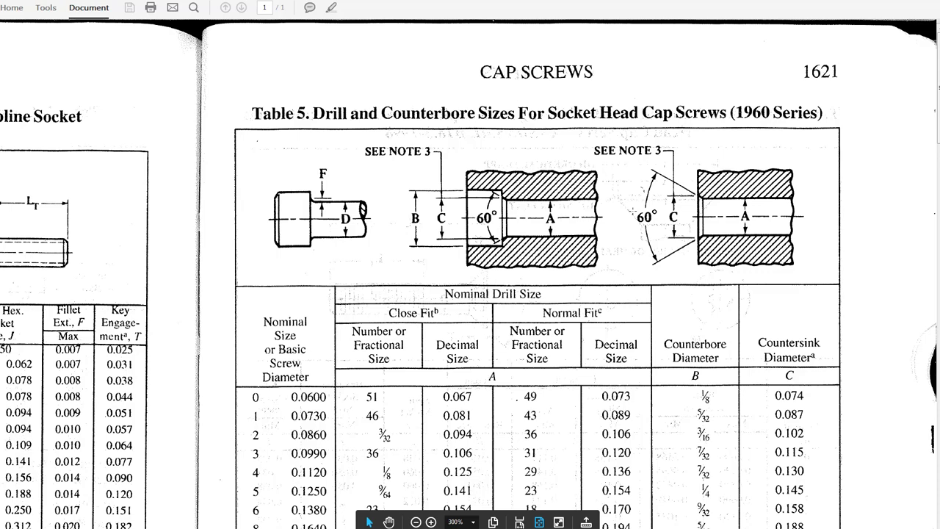
{"action": "scroll", "coordinate": [633, 211], "scroll_direction": "down", "scroll_amount": 4}
{"action": "scroll", "coordinate": [691, 214], "scroll_direction": "up", "scroll_amount": 2}
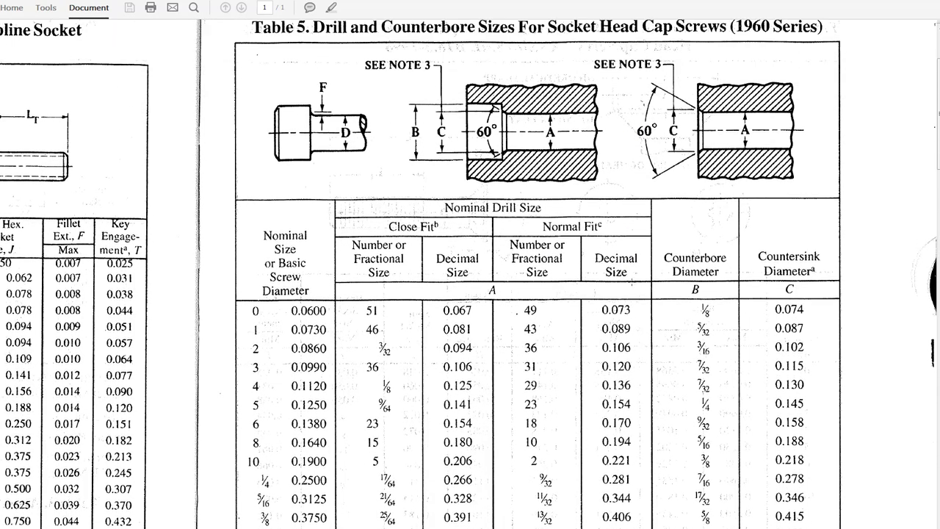